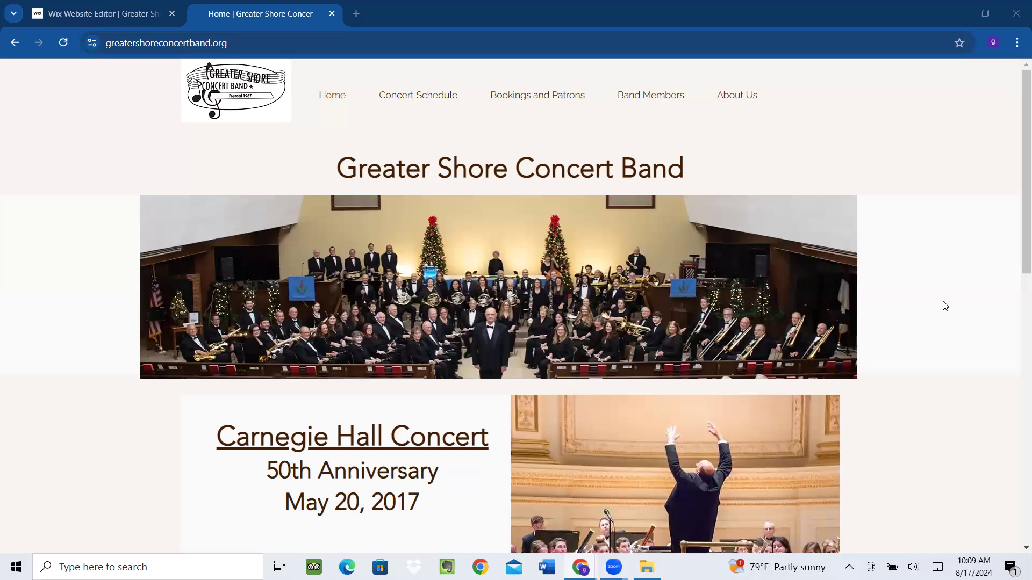
Open the Executive Officers page on the live Greater Shore Concert Band website
mouse_move(732, 95)
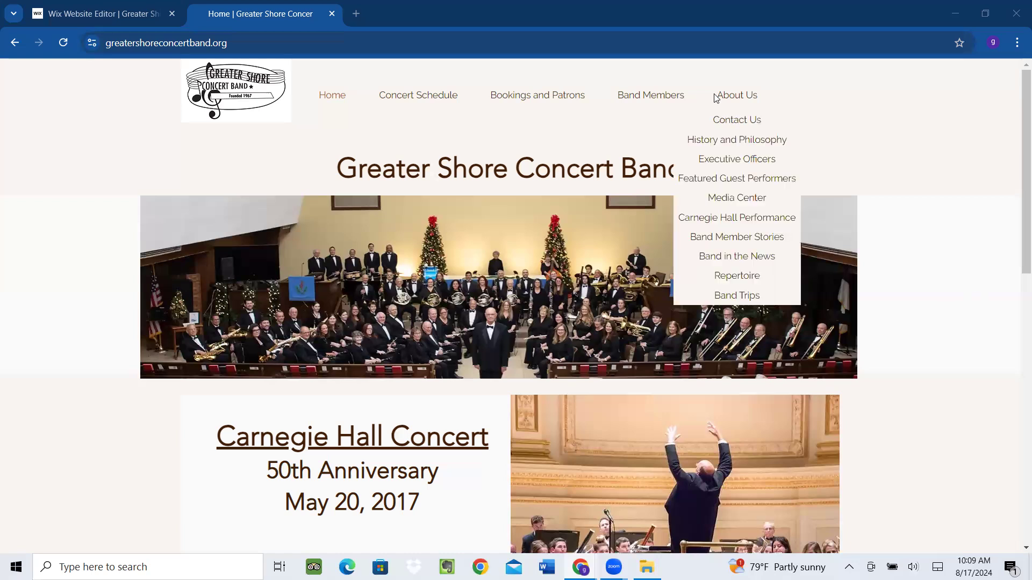
click(732, 160)
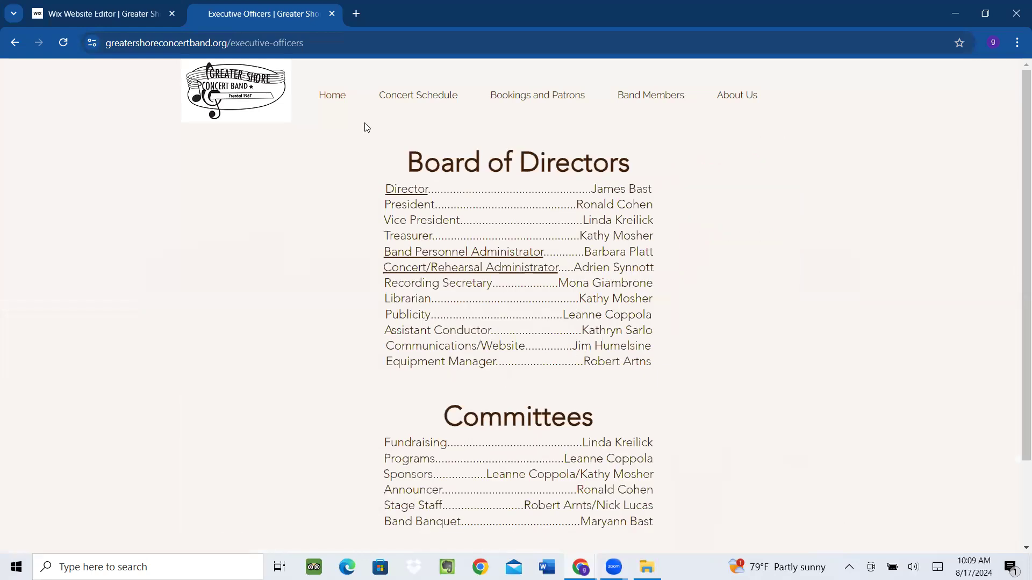
Switch to the Wix editor, close the page settings and site pages, and bring up the Executive Officers page for editing by way of preview
click(112, 15)
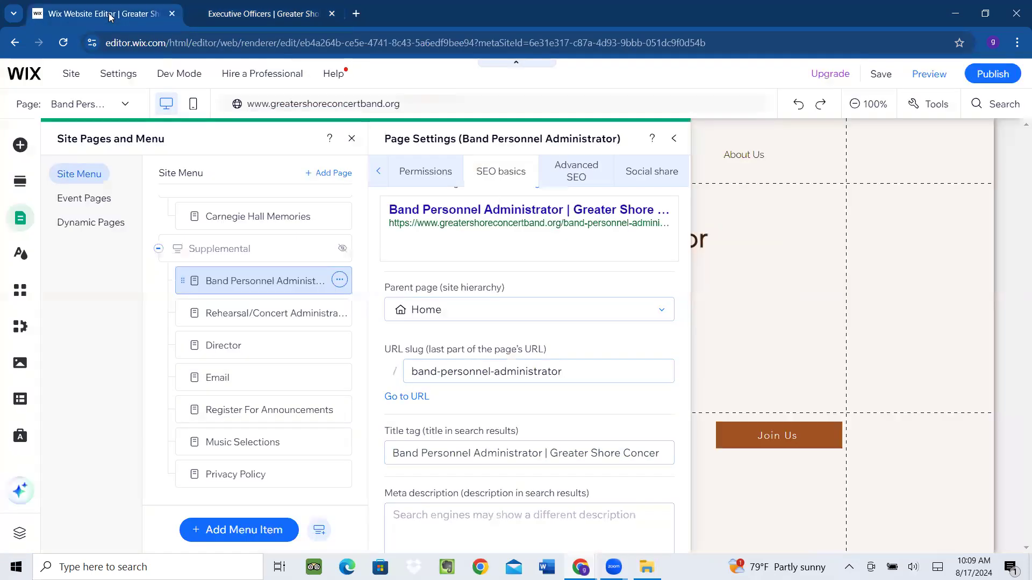
click(673, 138)
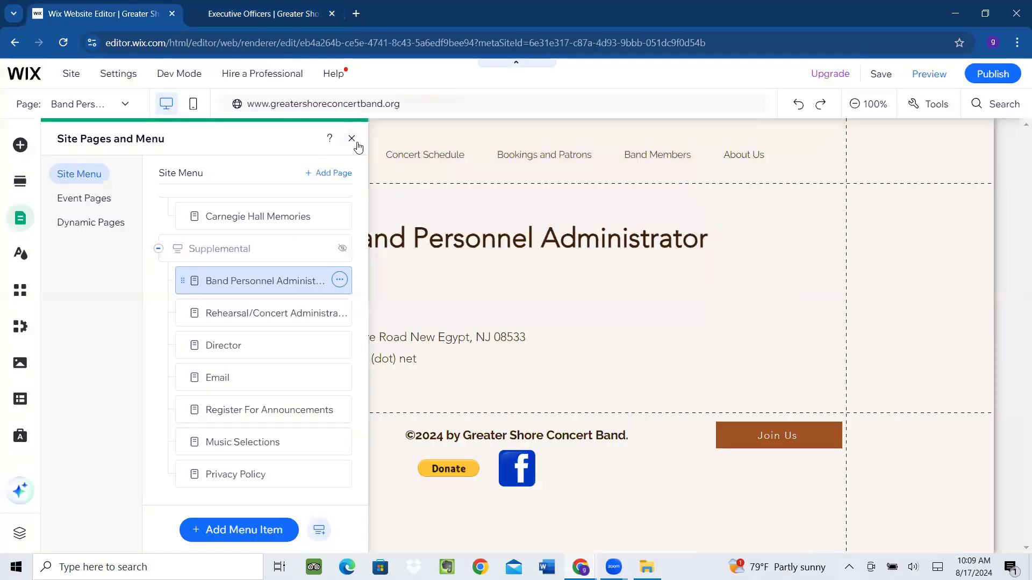
click(352, 138)
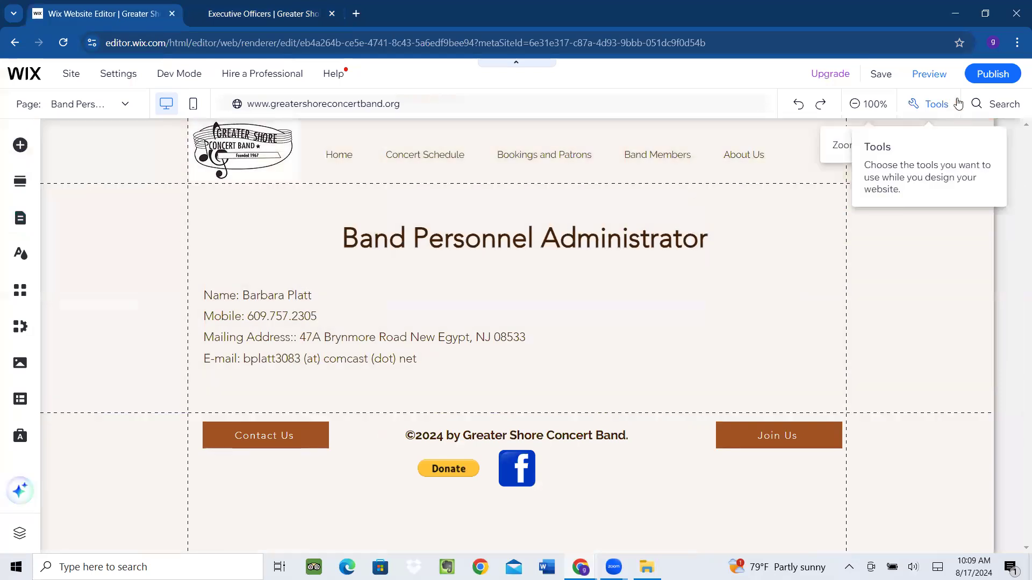
click(925, 75)
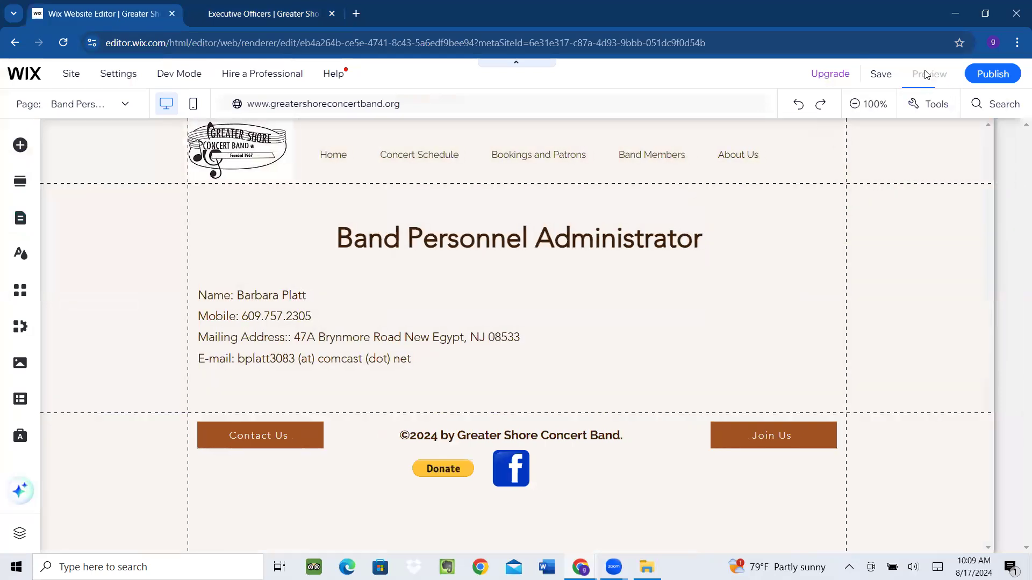
mouse_move(740, 130)
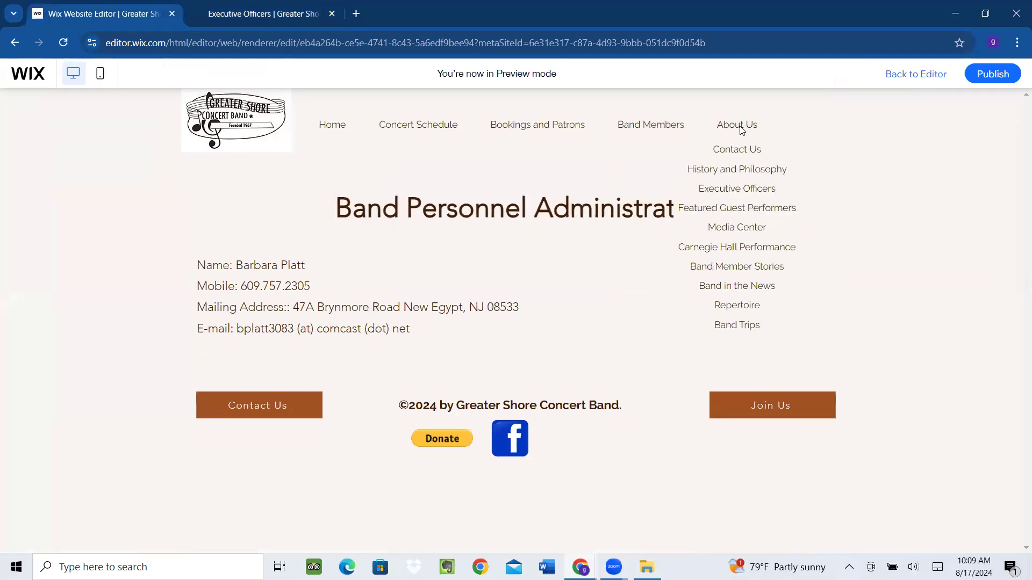
click(738, 187)
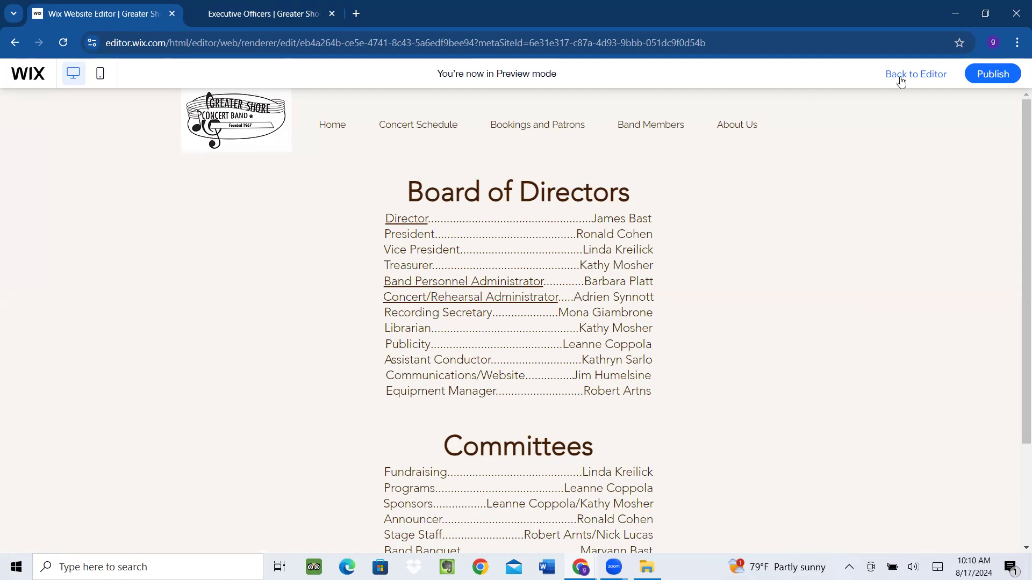
click(917, 80)
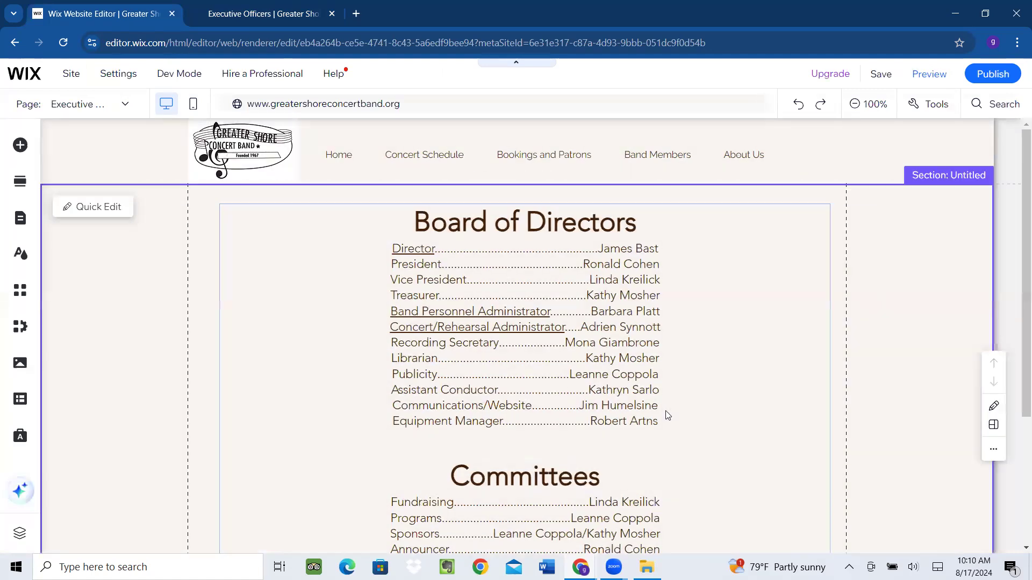
Add the line "Cheese Administrator...Mickey Mouse" below Equipment Manager in the Board of Directors list
click(666, 412)
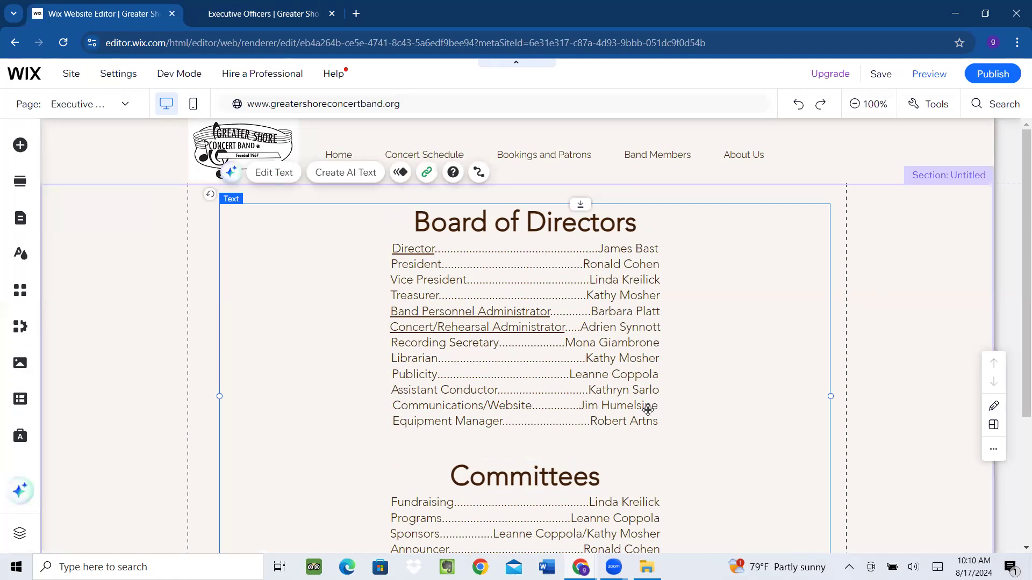
double_click(648, 410)
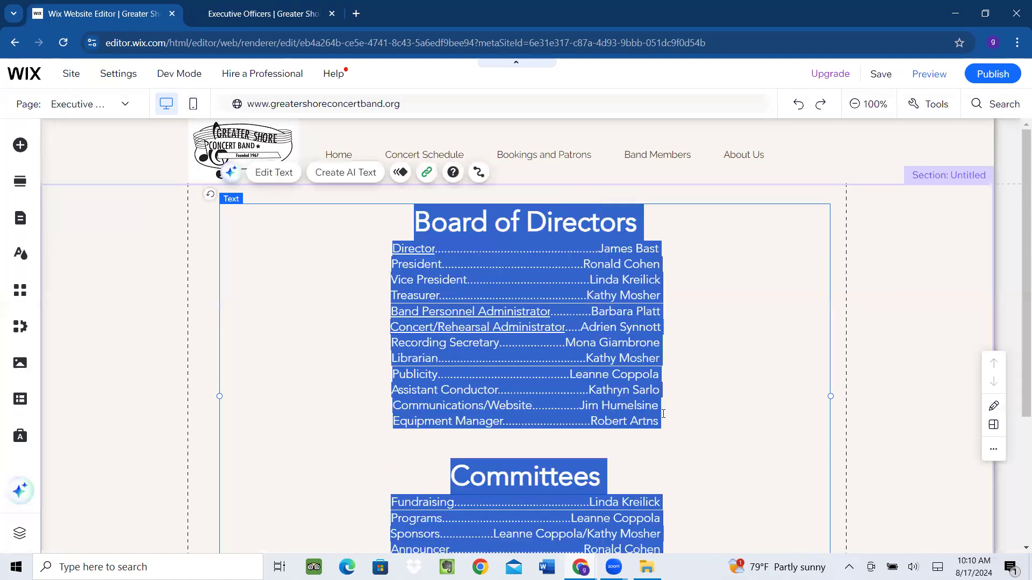
click(667, 417)
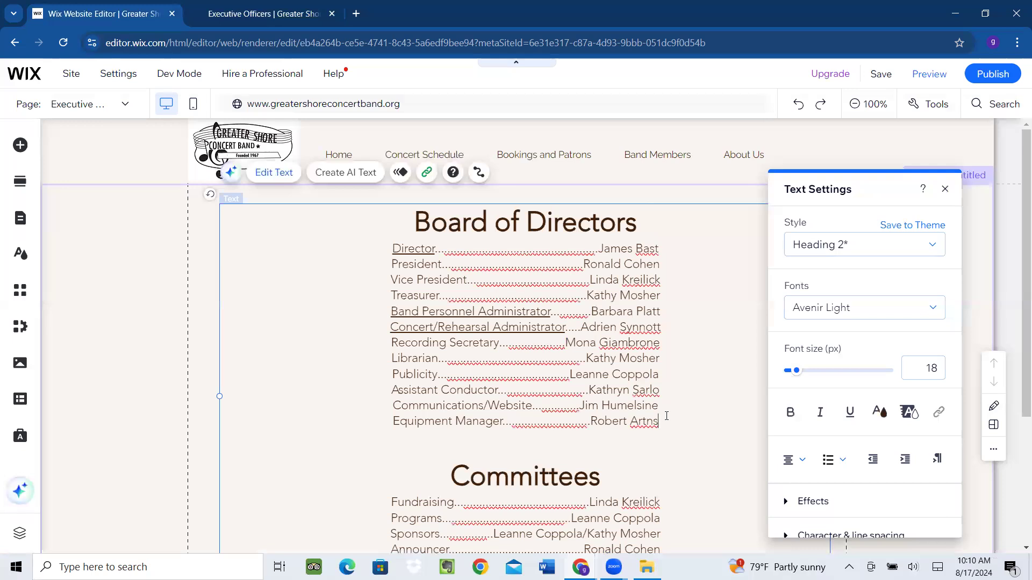
key(Return)
text(Cheese Administrator...)
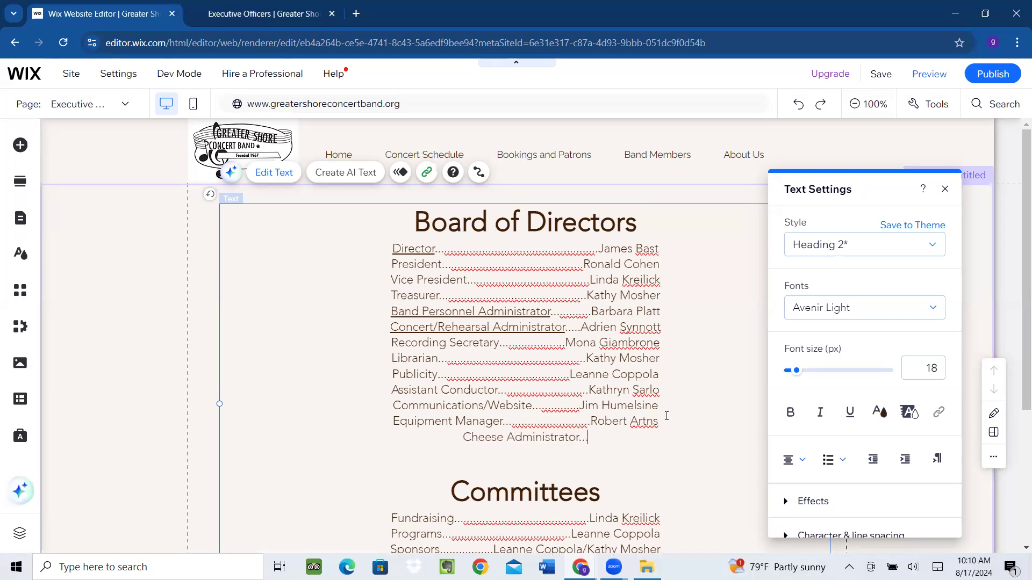
text(M)
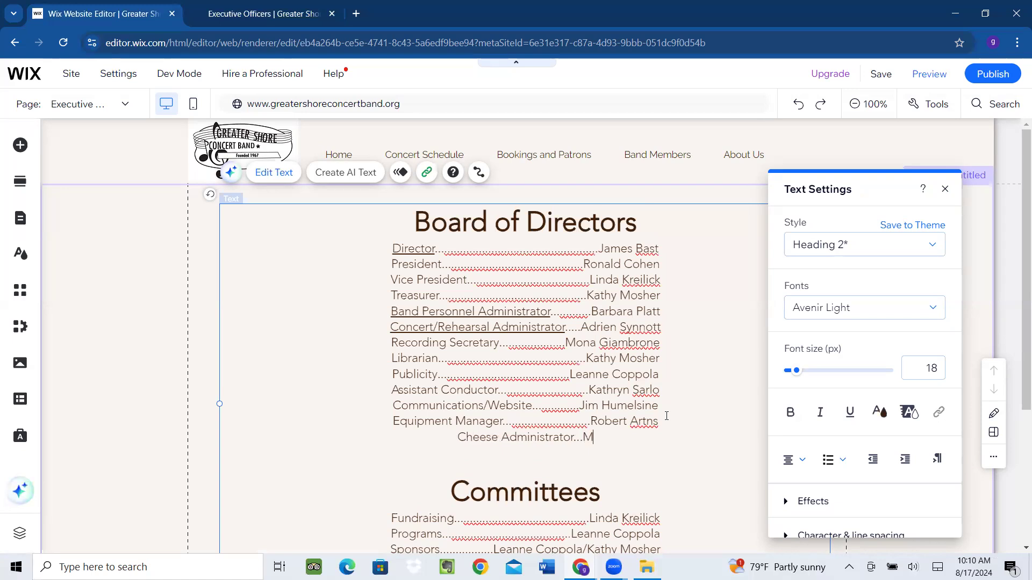
text(icke)
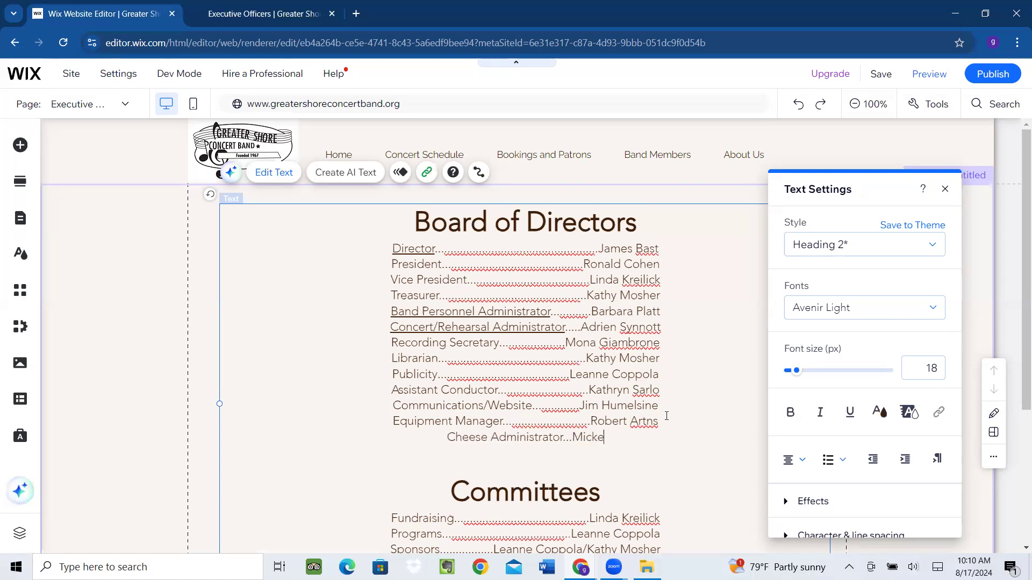
text(y Mouse)
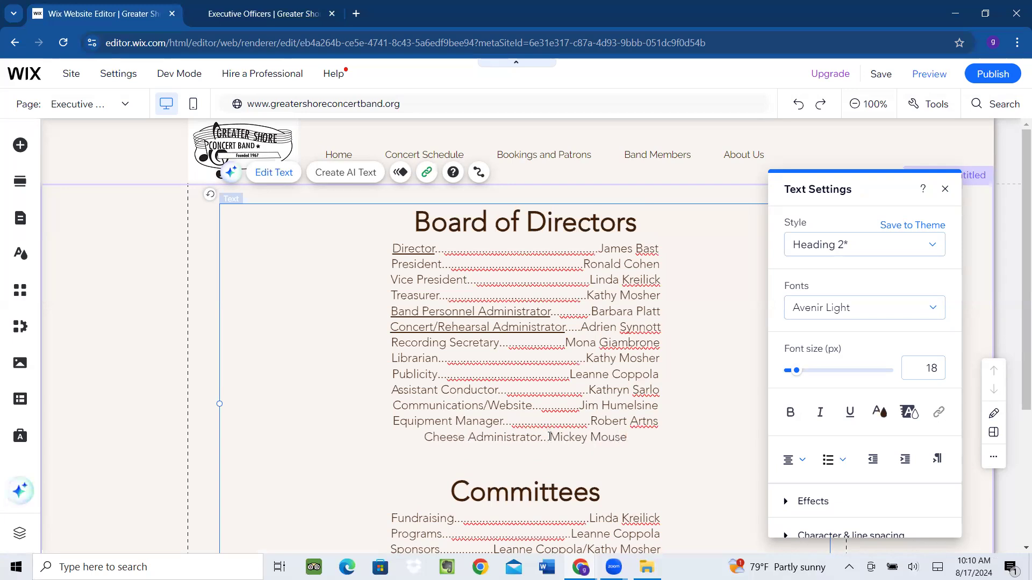
Extend the dotted leader in the Cheese Administrator line so it lines up with the entries above
text(.......)
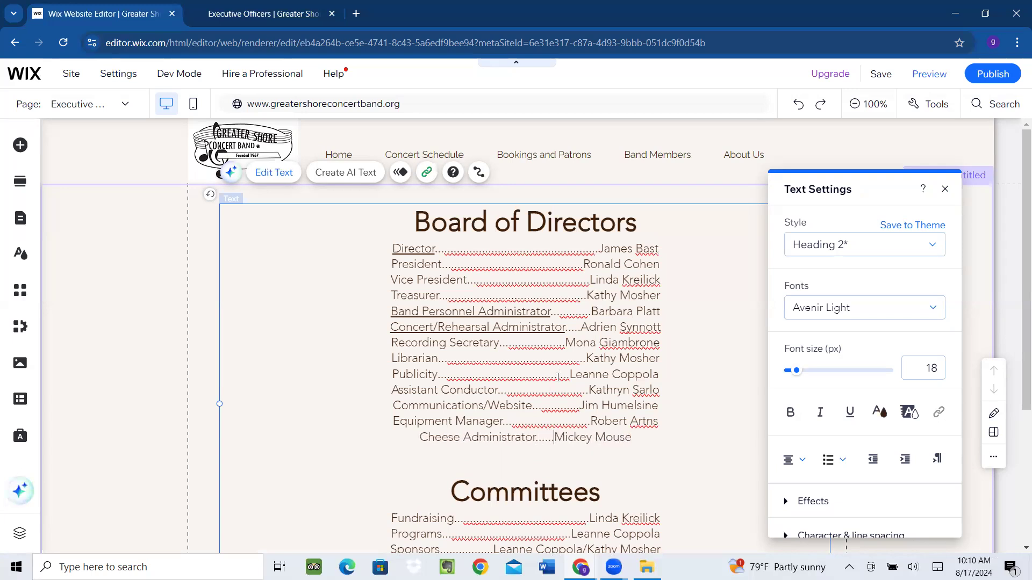
text(............)
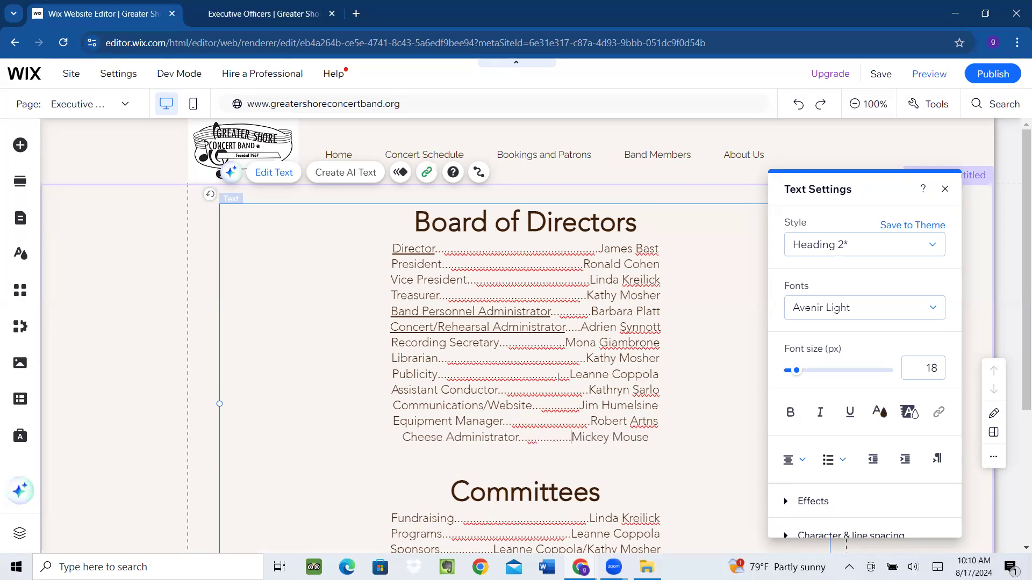
text(........)
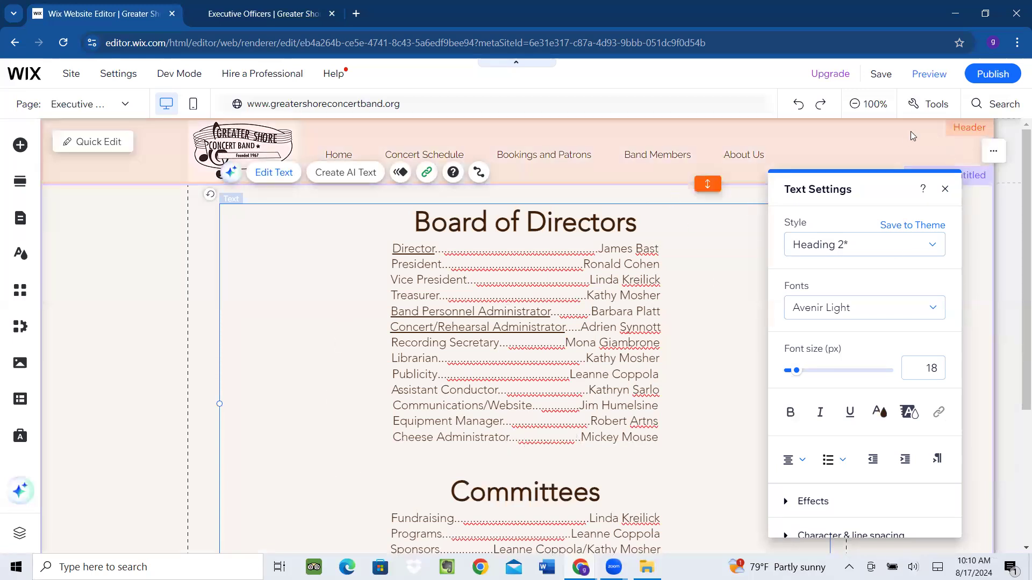
Preview the edited Executive Officers page and publish the site
click(927, 77)
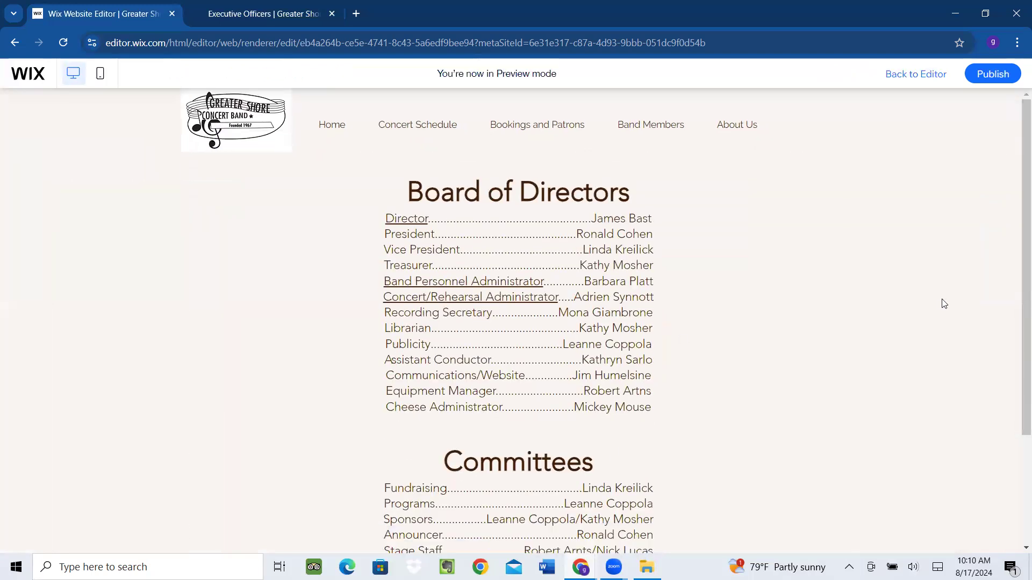
mouse_move(989, 80)
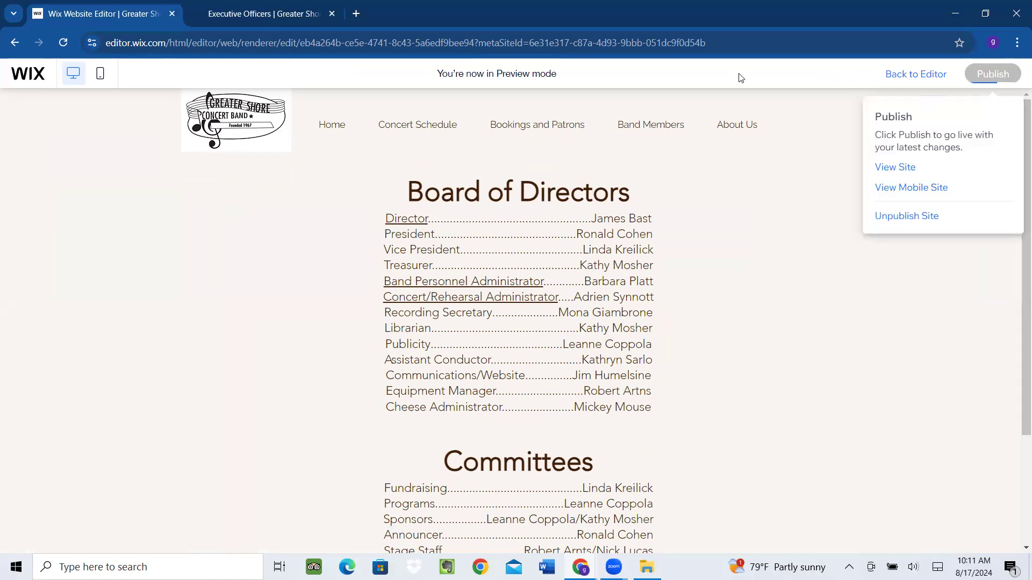
On the live site, check the new officer line and the linked contact pages for Director, Band Personnel Administrator and Concert/Rehearsal Administrator
click(246, 14)
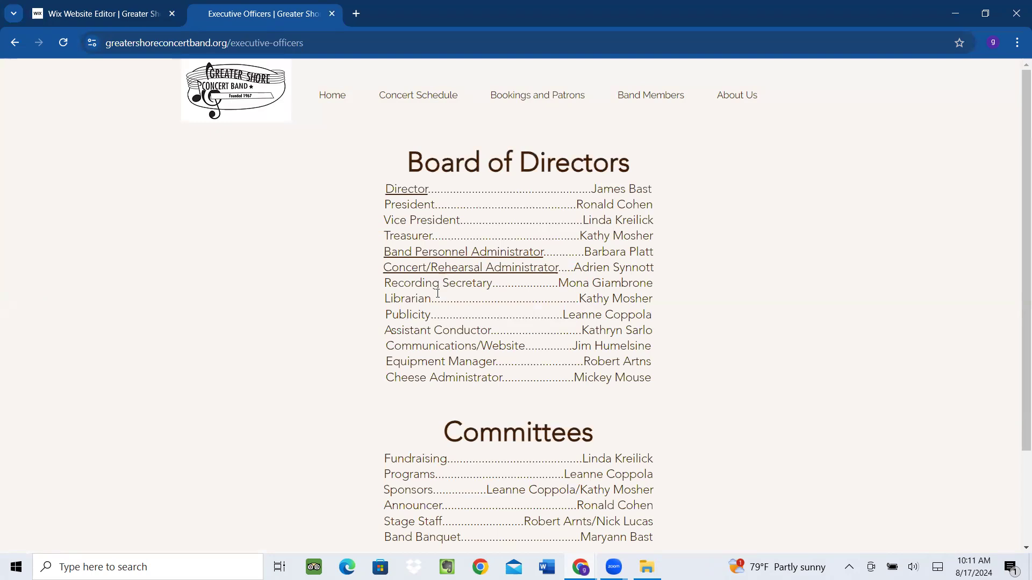
click(412, 195)
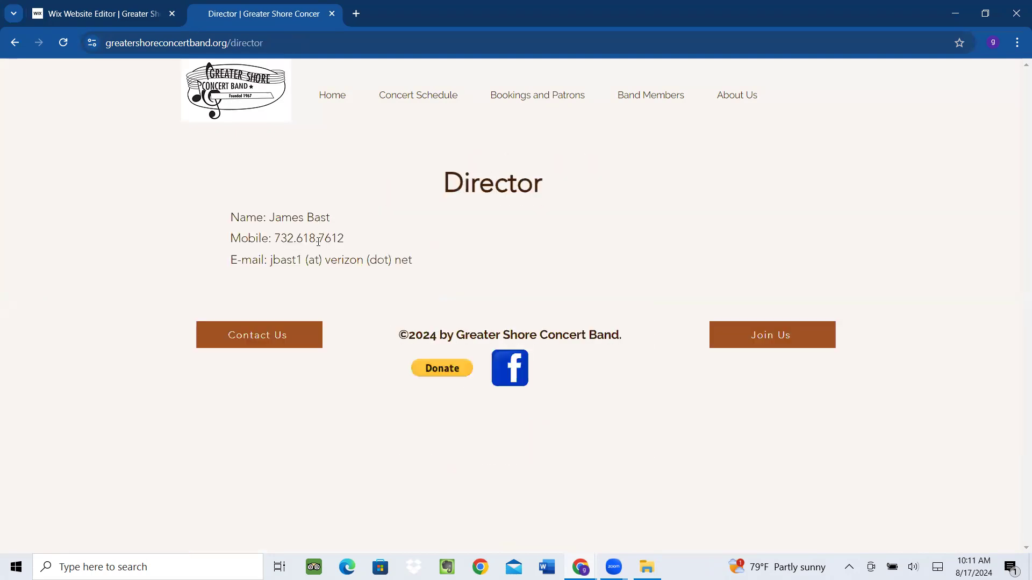
click(15, 43)
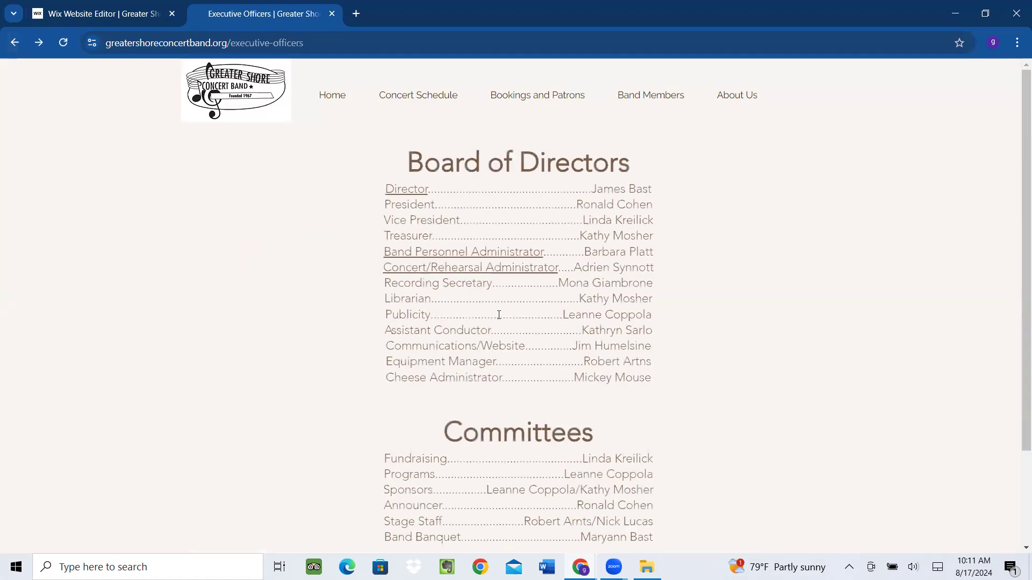
click(490, 257)
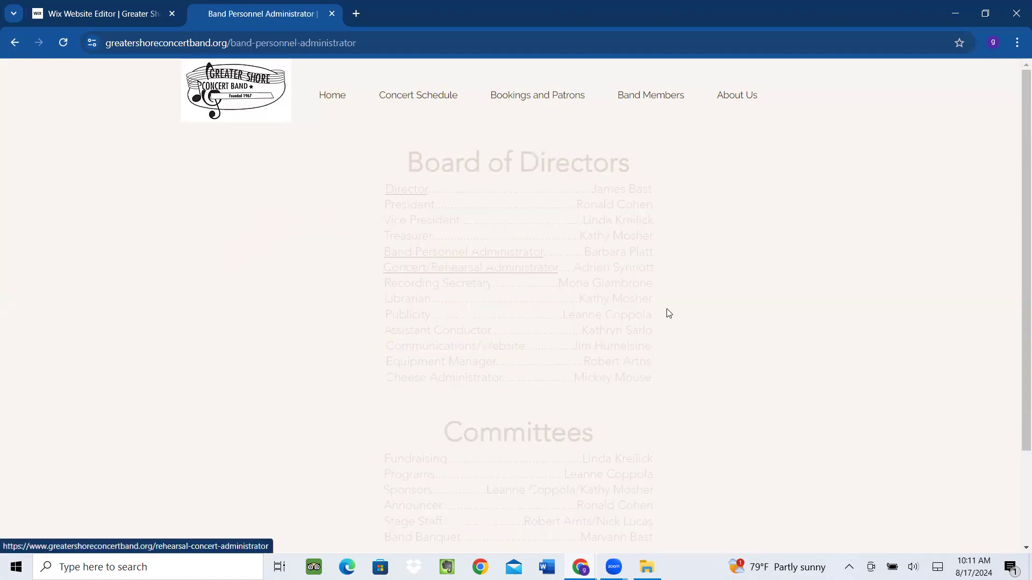
click(15, 43)
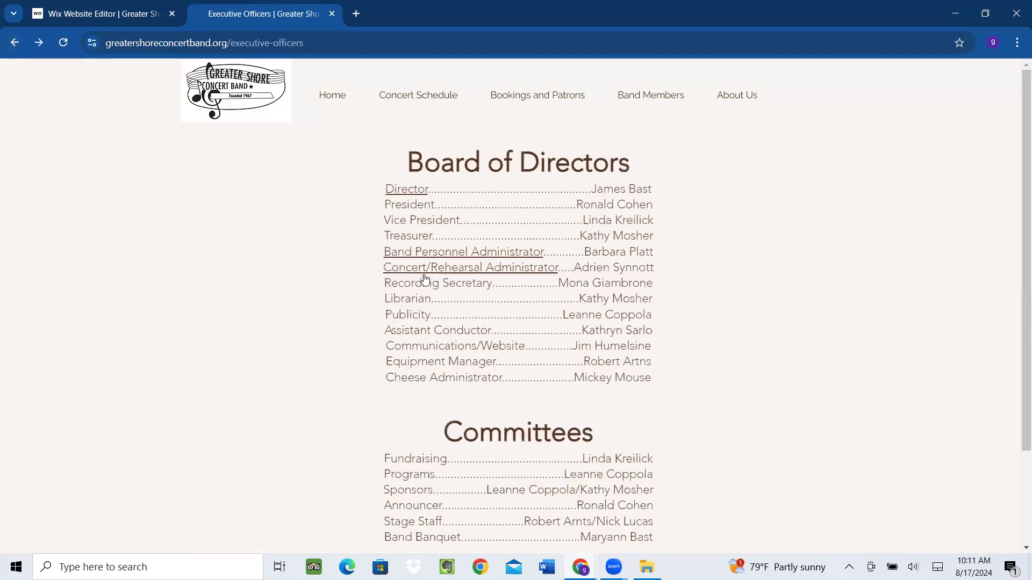
click(458, 270)
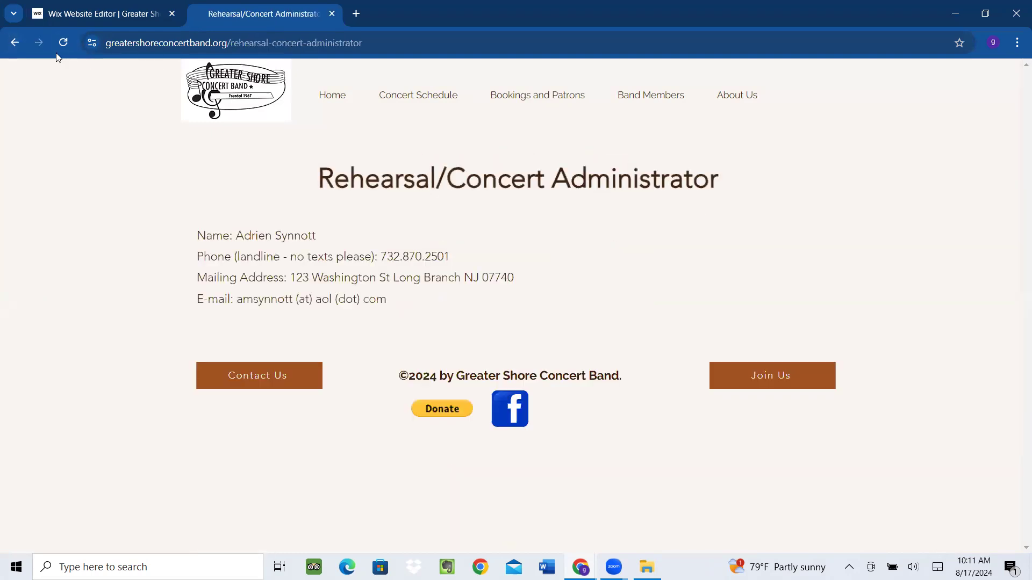
click(15, 43)
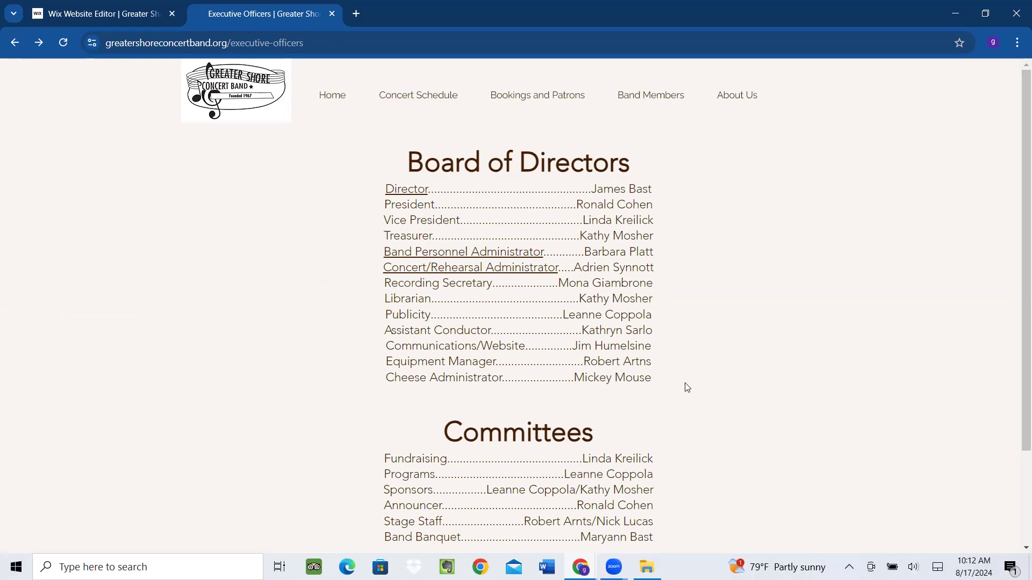
Dismiss the publishing confirmation in Wix and return from preview to editing the Executive Officers page
click(99, 14)
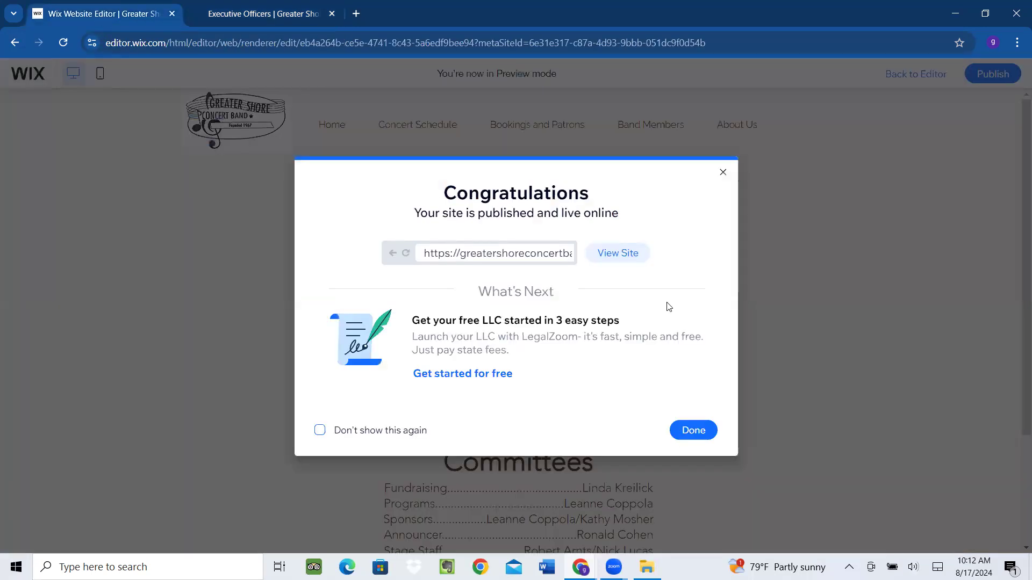
click(693, 430)
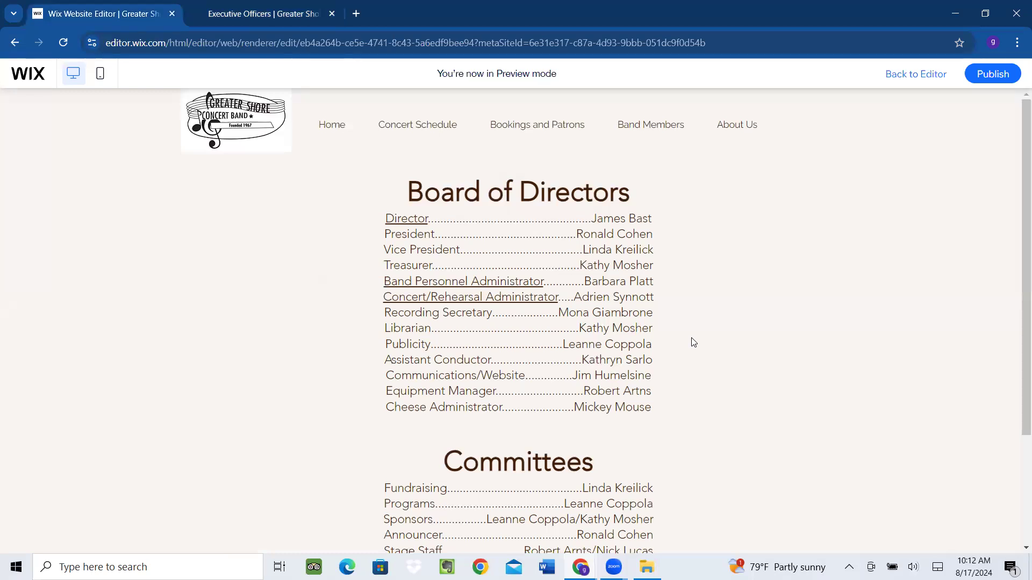
click(906, 77)
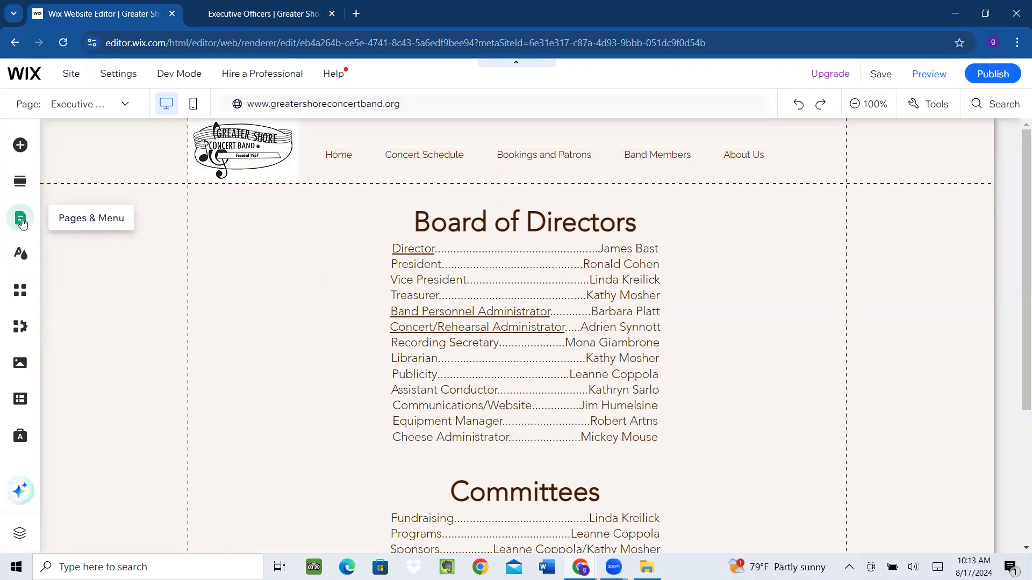
Open the site page list and examine the pages under About Us and the hidden Supplemental folder
click(22, 222)
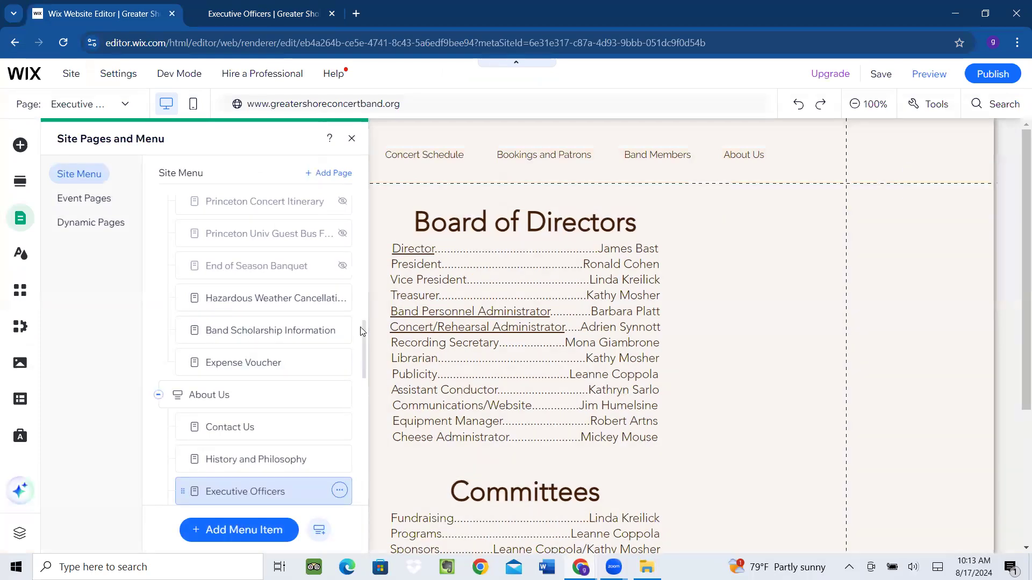
scroll(362, 344, down, 3)
scroll(362, 378, down, 3)
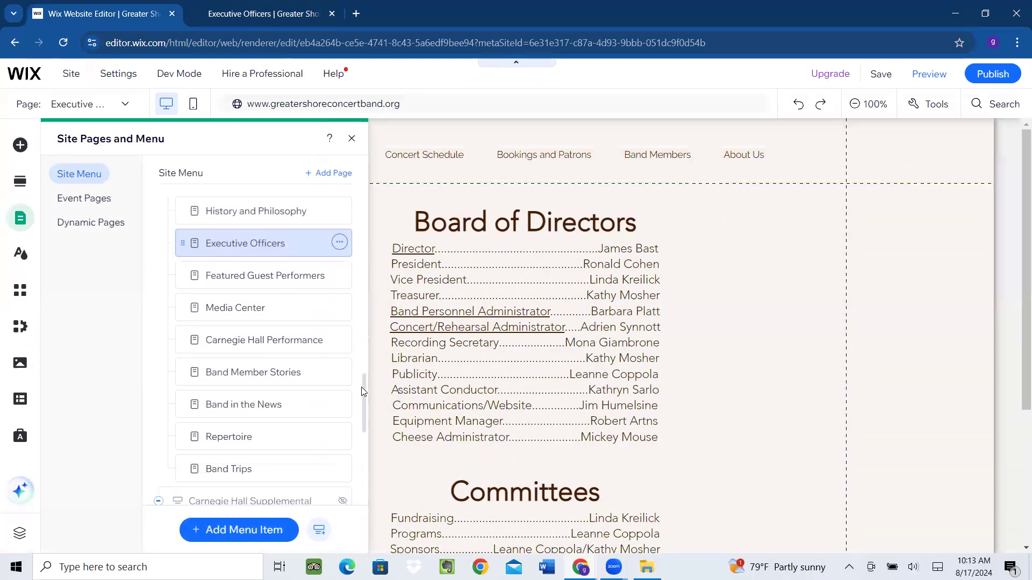
drag(363, 399, 363, 460)
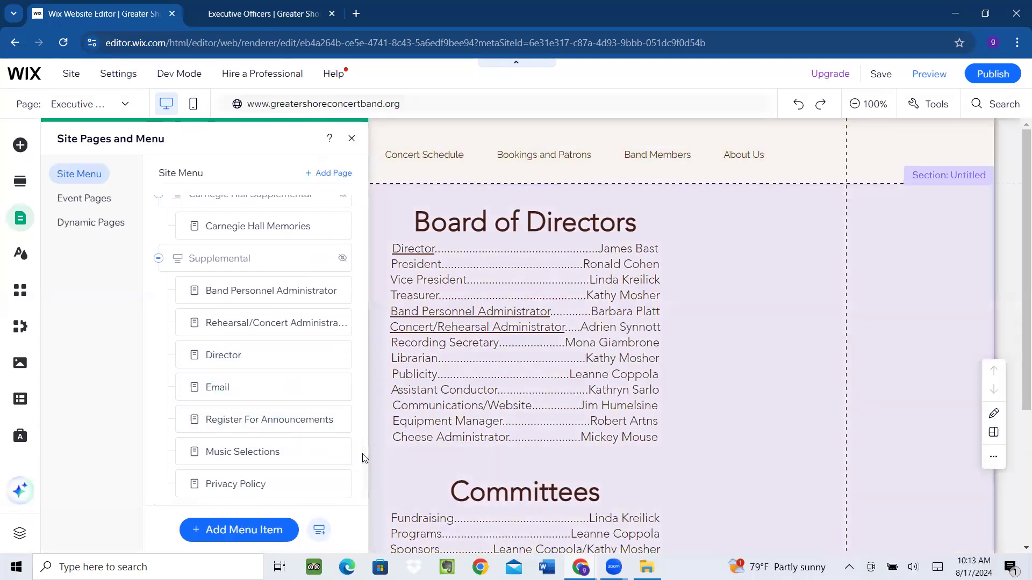
scroll(365, 477, down, 1)
scroll(344, 419, up, 6)
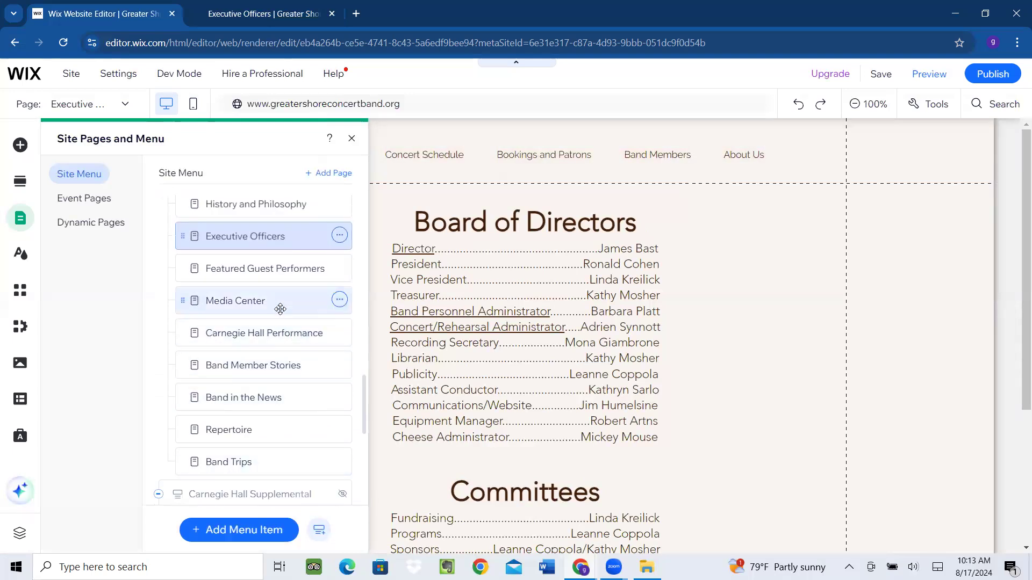
Duplicate the Director page in the Supplemental folder and name the copy Cheese Administrator
scroll(284, 313, down, 6)
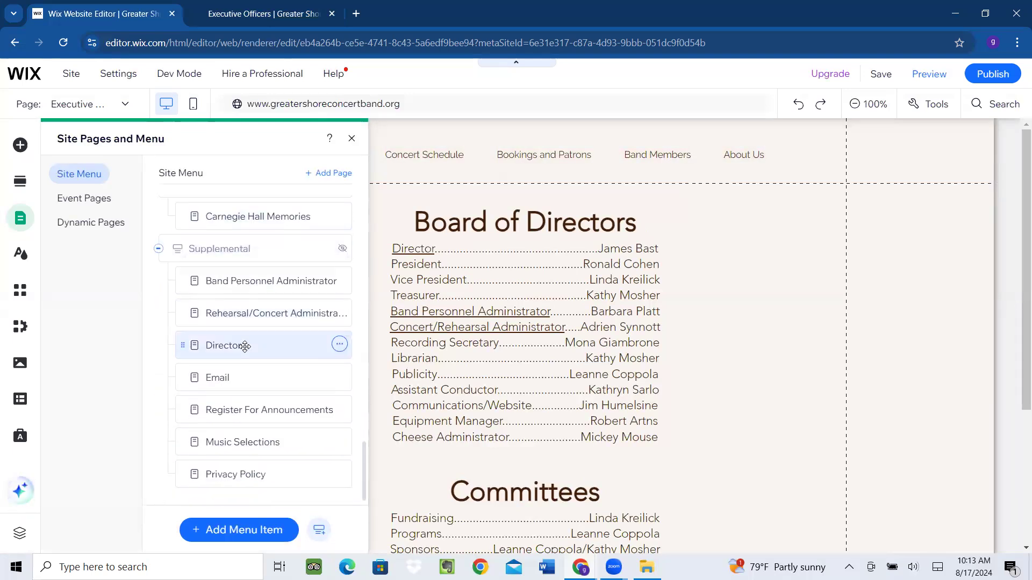
click(339, 347)
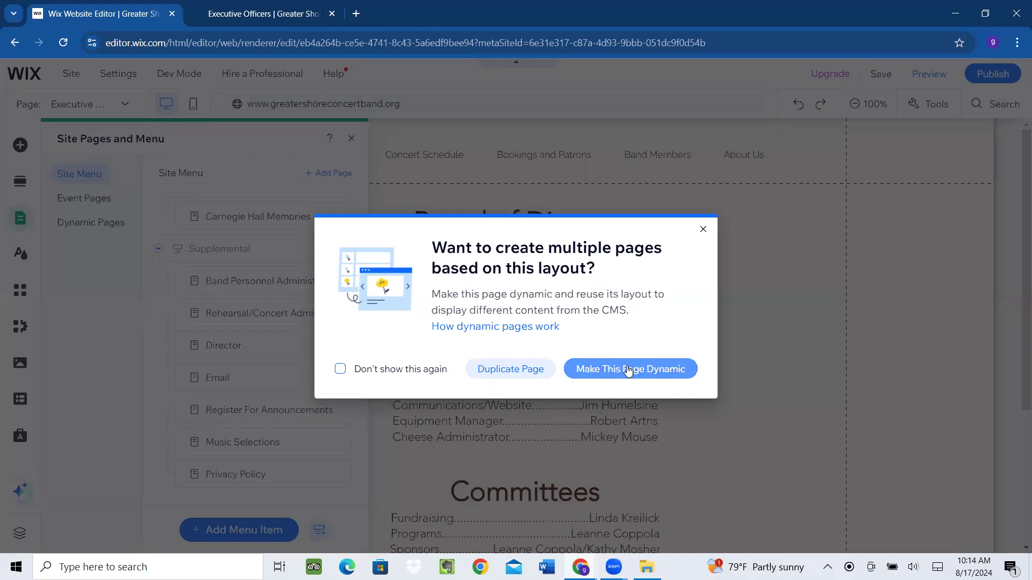
click(503, 370)
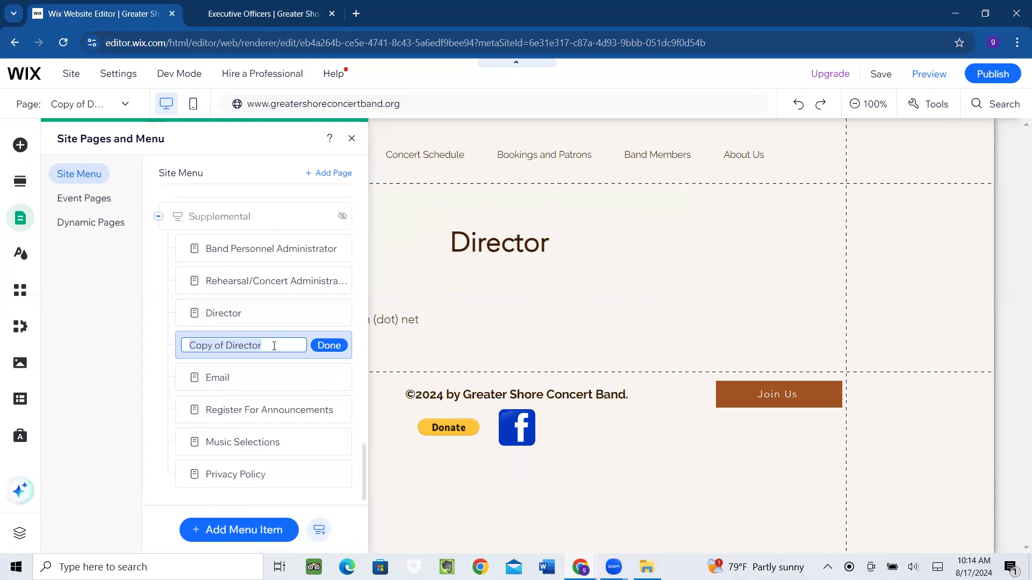
text(Cheese A)
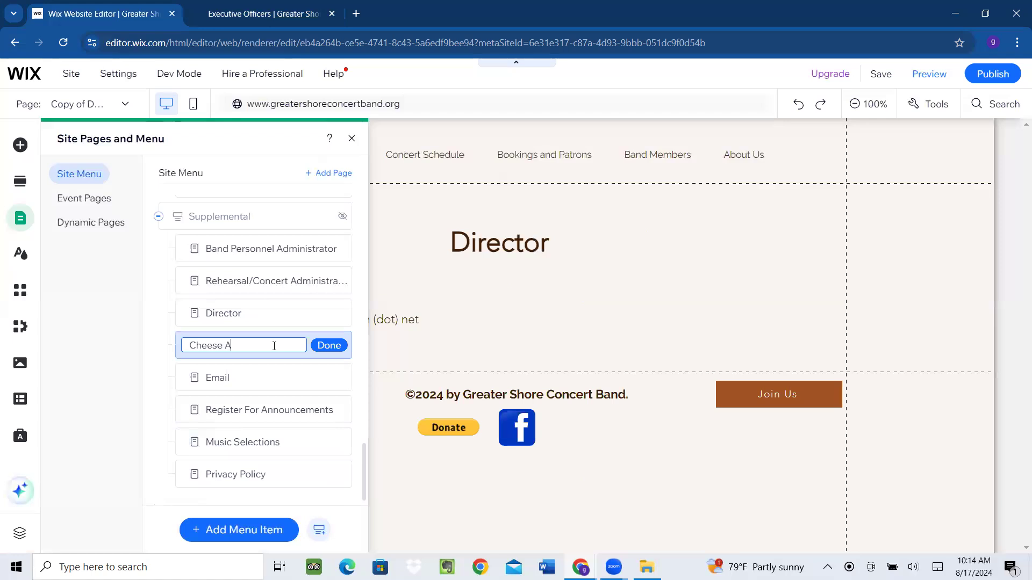
text(dministrator)
click(327, 346)
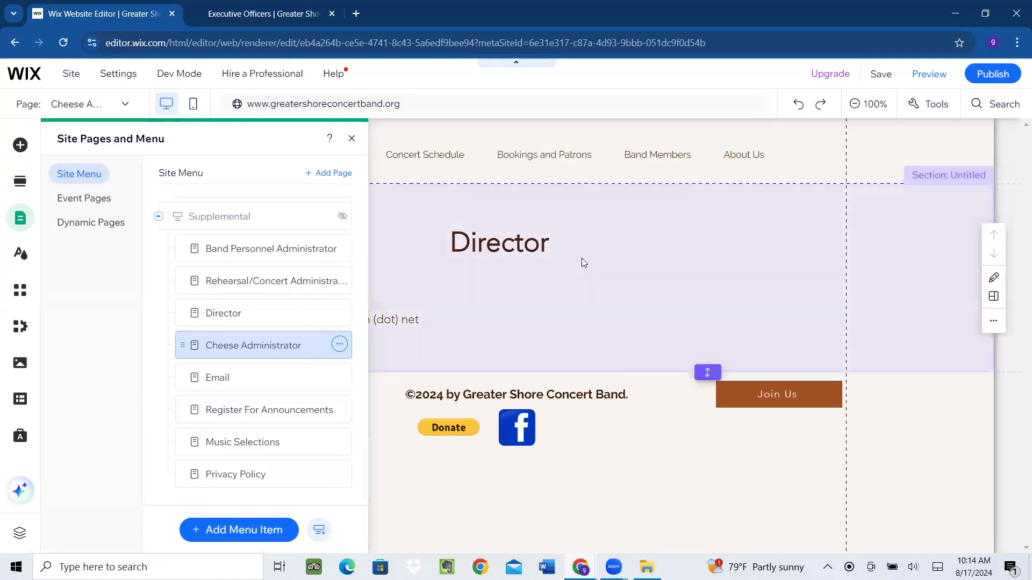
click(560, 264)
click(521, 244)
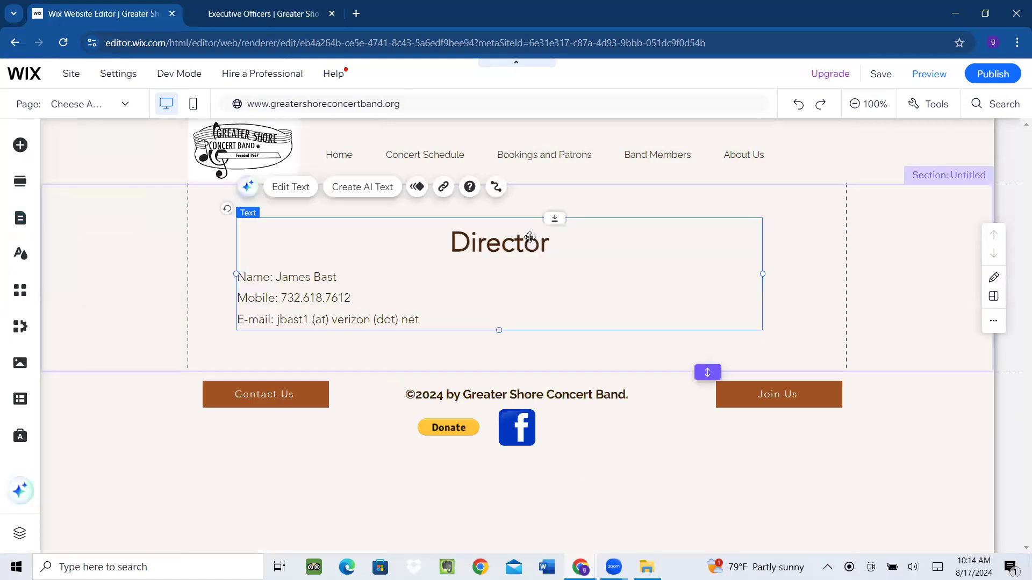
double_click(519, 242)
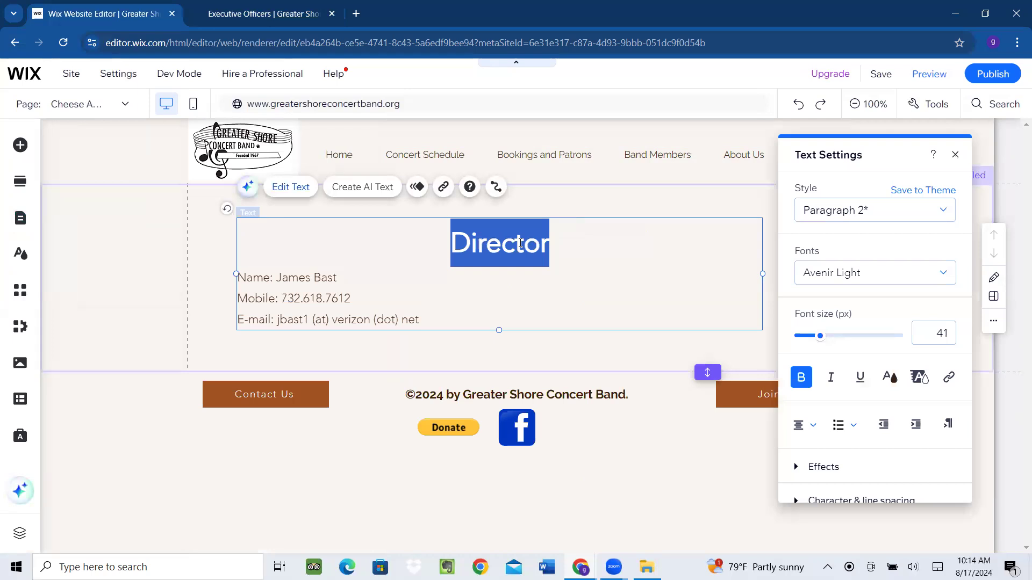
text(Chee)
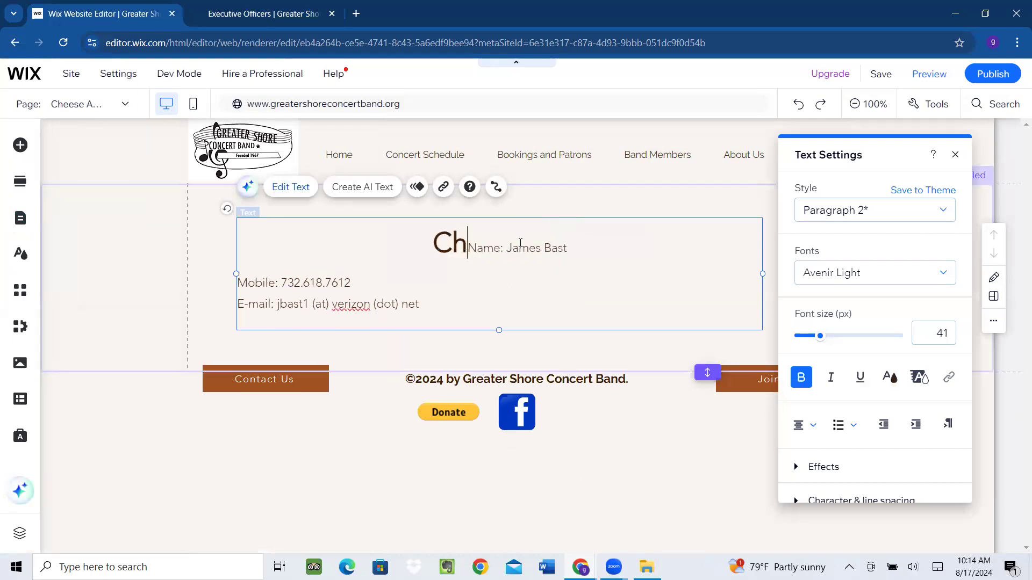
text(s)
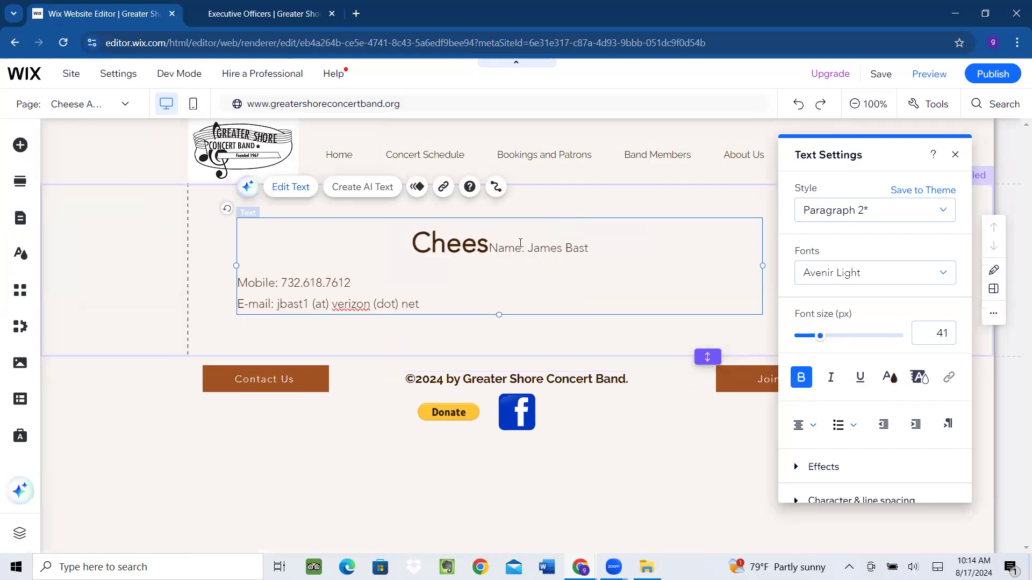
key(ctrl+z)
Replace the Director heading on the duplicated page with Cheese Administrator
click(520, 243)
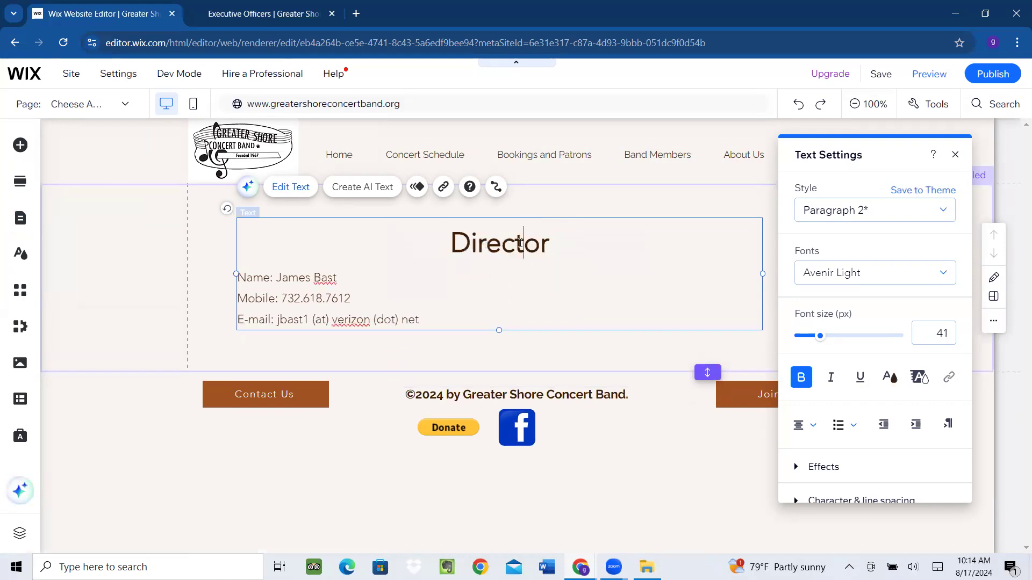
drag(557, 239, 458, 248)
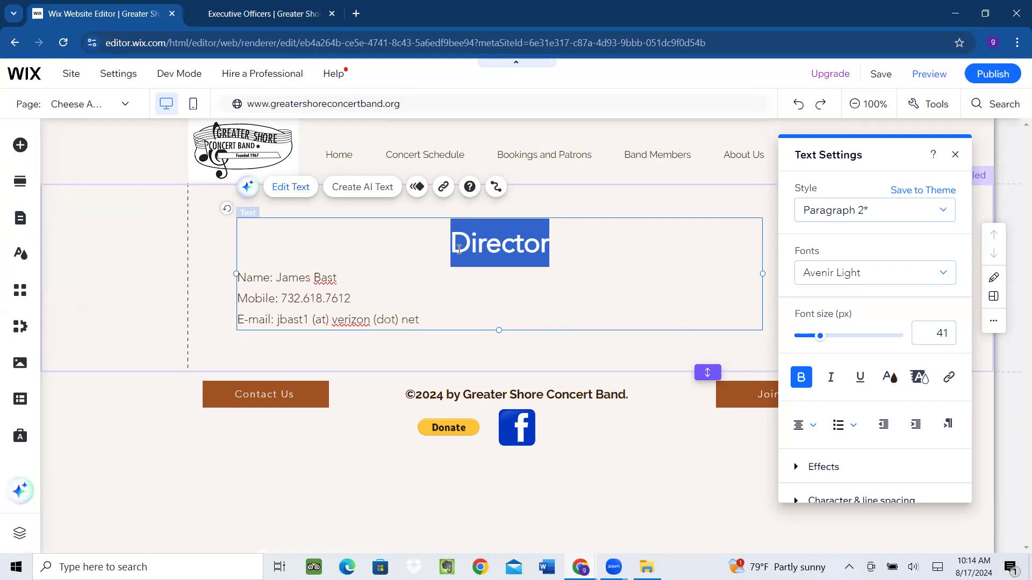
text(Cheese Administrator)
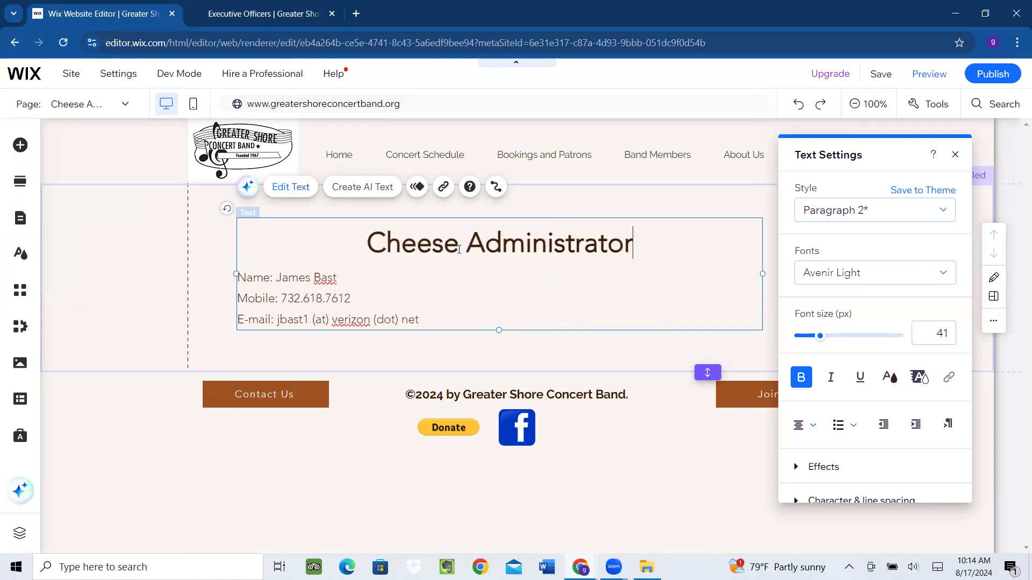
Replace the name in the contact details with the Cheese Administrator's full name
click(345, 279)
key(BackSpace)
key(BackSpace)
key(BackSpace)
key(BackSpace)
key(BackSpace)
key(BackSpace)
key(BackSpace)
key(BackSpace)
key(BackSpace)
key(BackSpace)
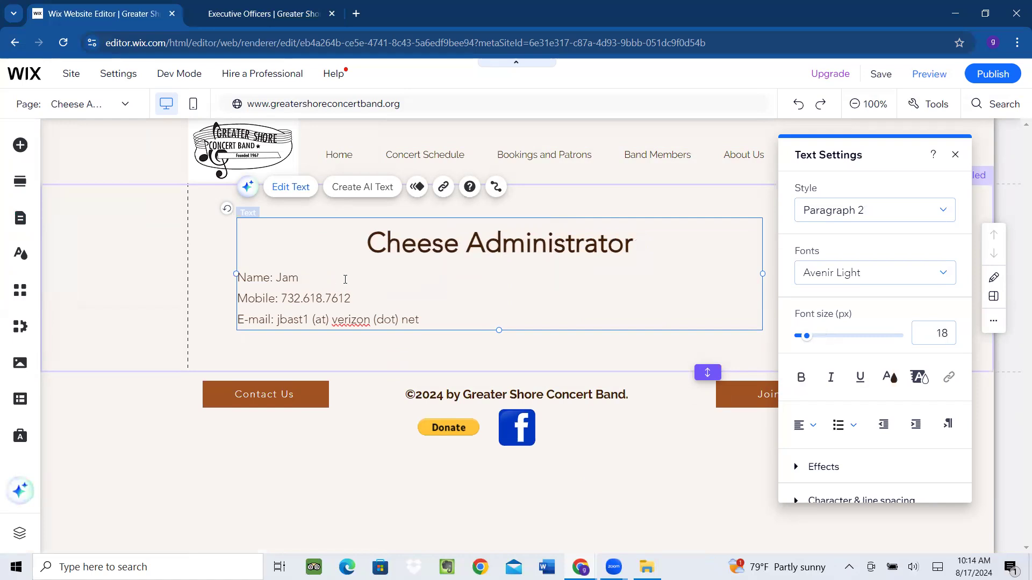
text(Mickey Mouse)
drag(351, 299, 284, 305)
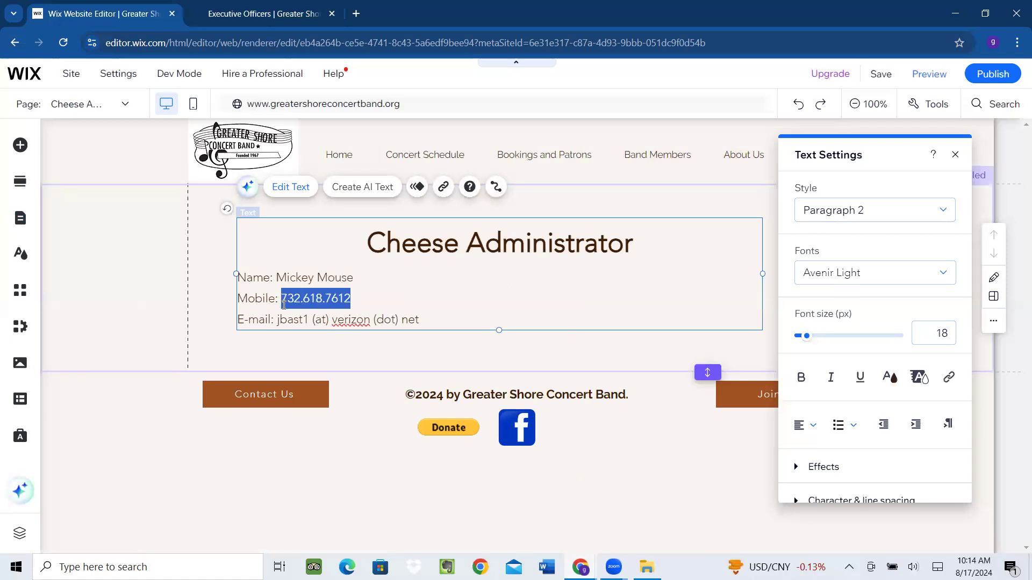
text(123.4)
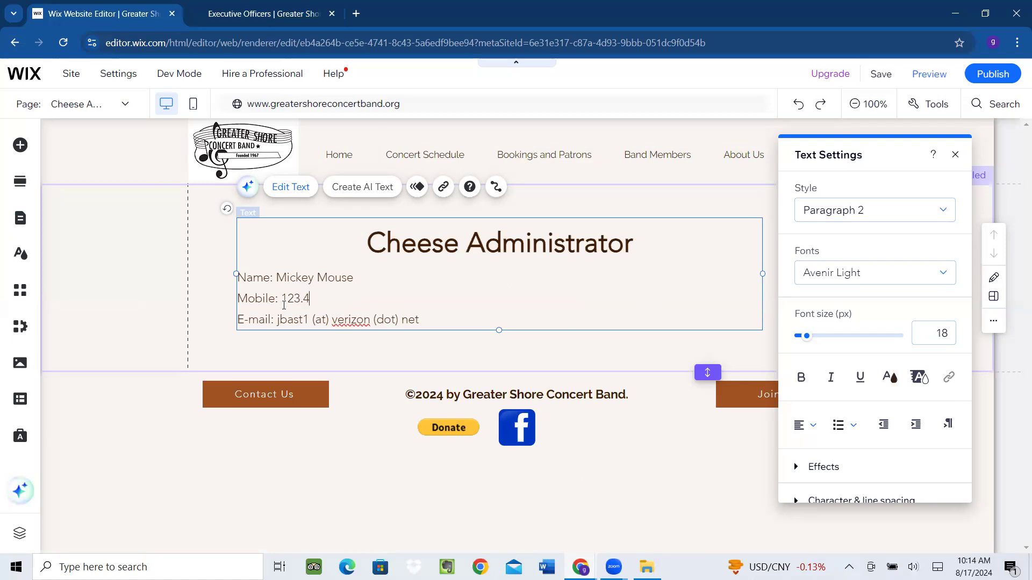
text(56.7890)
Replace the e-mail line with the Cheese Administrator's address, keeping the (at) and (dot) spelling
double_click(279, 320)
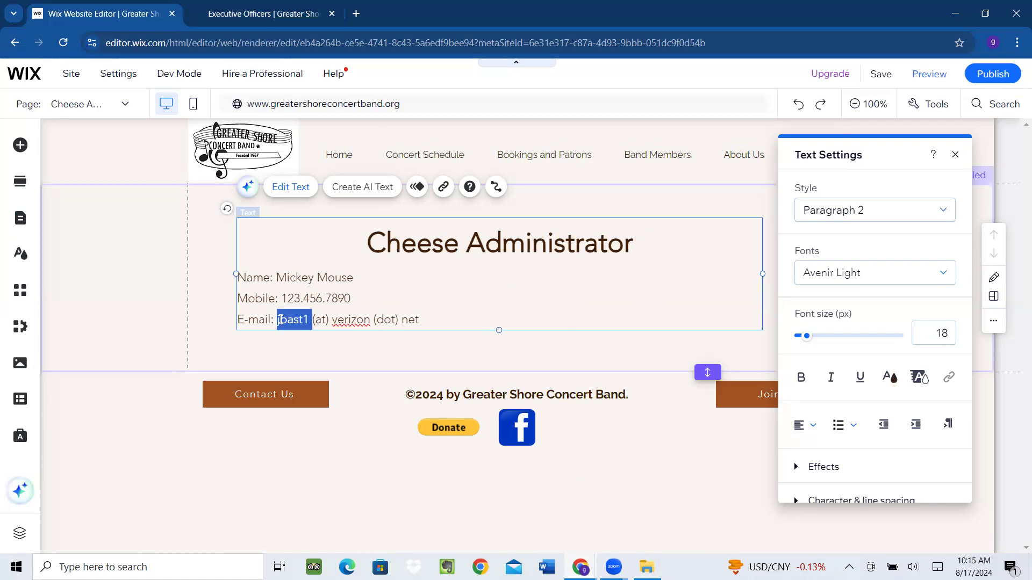
text(theMouse)
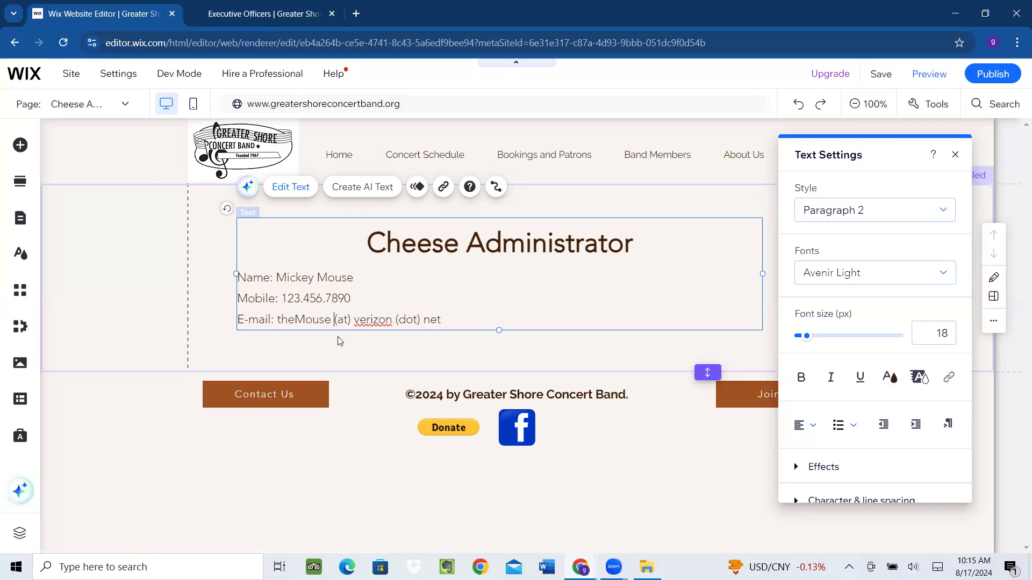
double_click(368, 319)
text(disney)
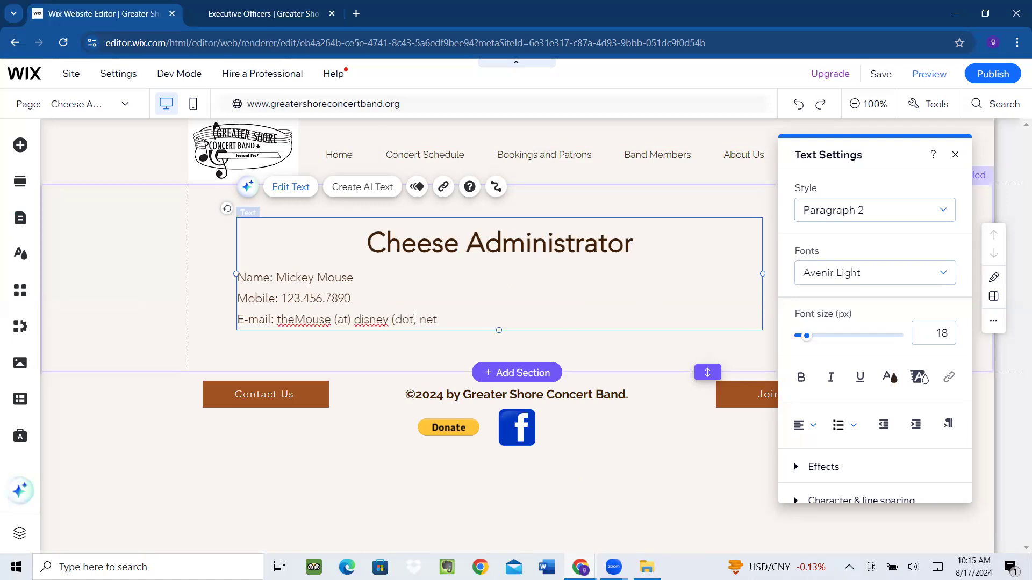
double_click(423, 317)
text(com)
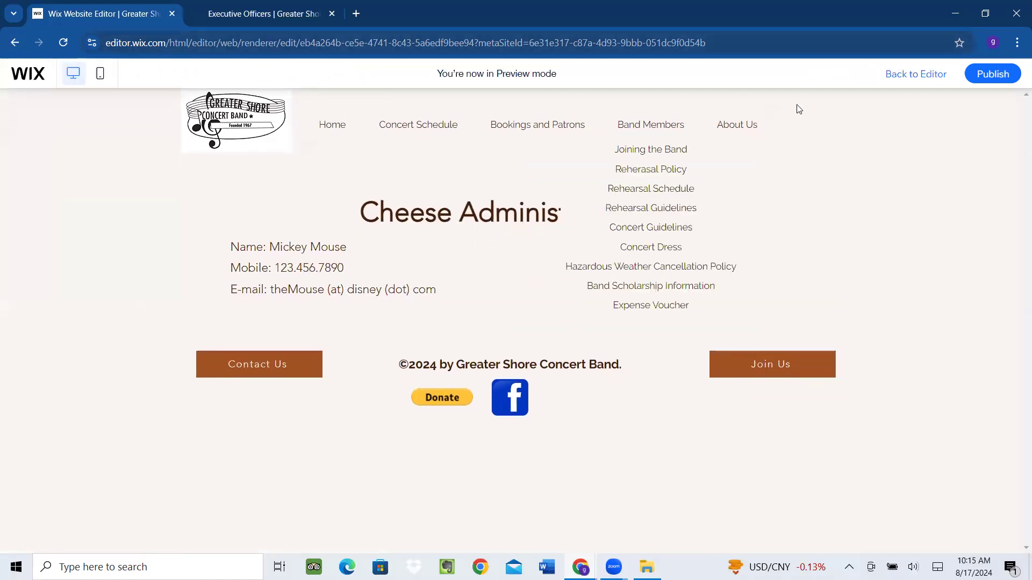
Publish the site, dismiss the confirmation and check the About Us menu on the live site
click(993, 73)
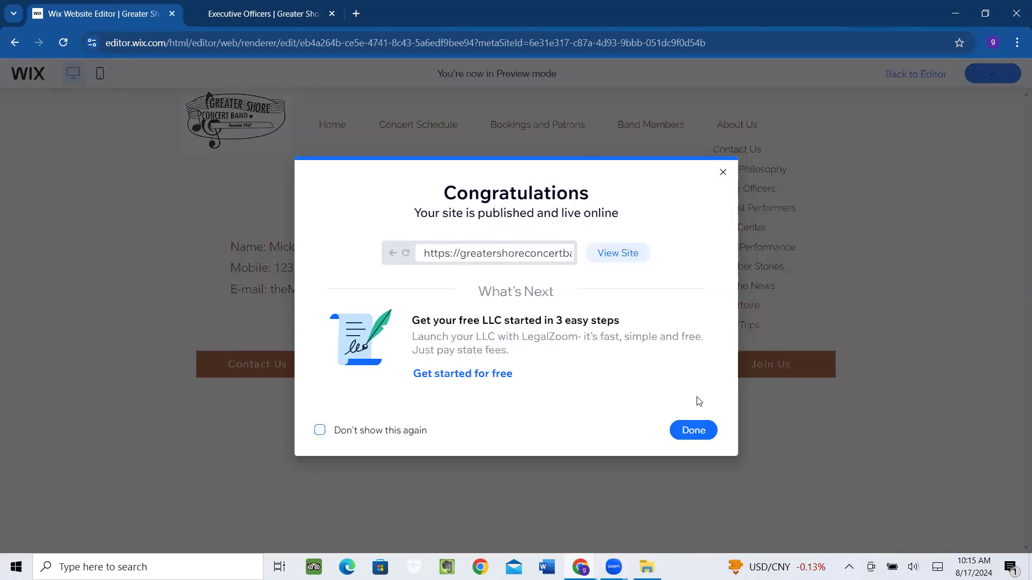
click(693, 431)
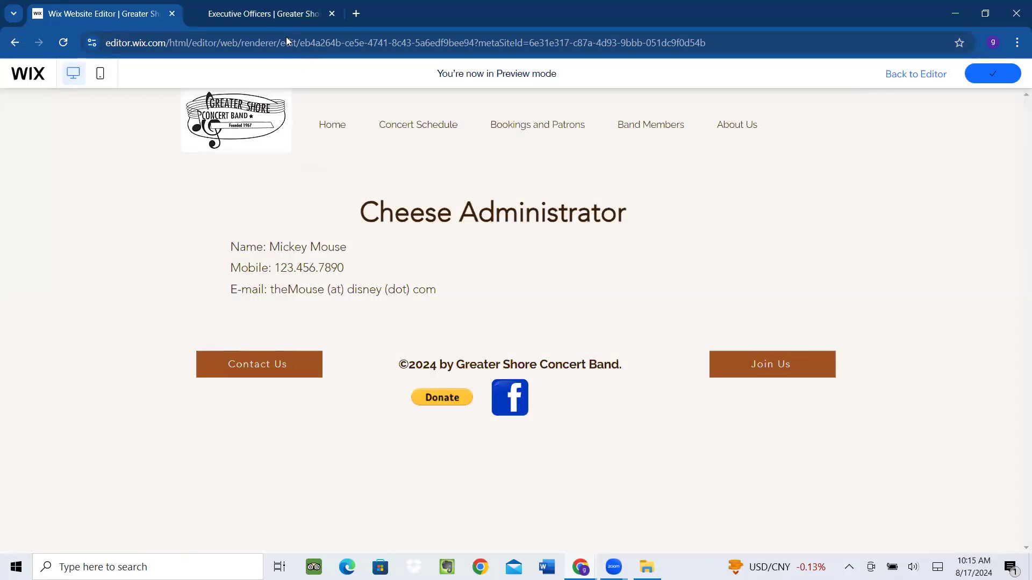
click(274, 14)
mouse_move(740, 98)
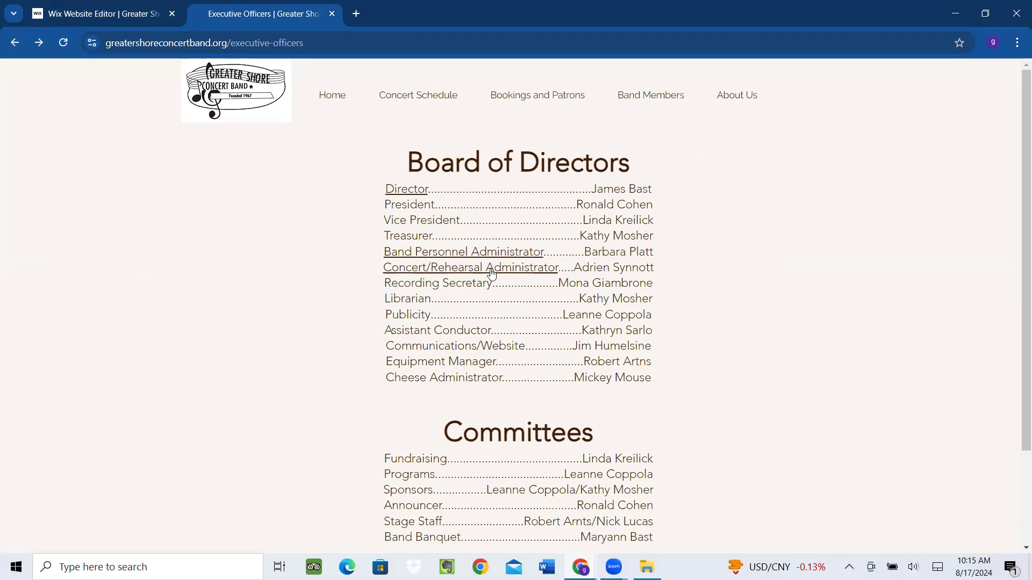
Back in the Wix editor, move the Cheese Administrator page from the Supplemental folder to About Us, directly below Band Trips
click(112, 15)
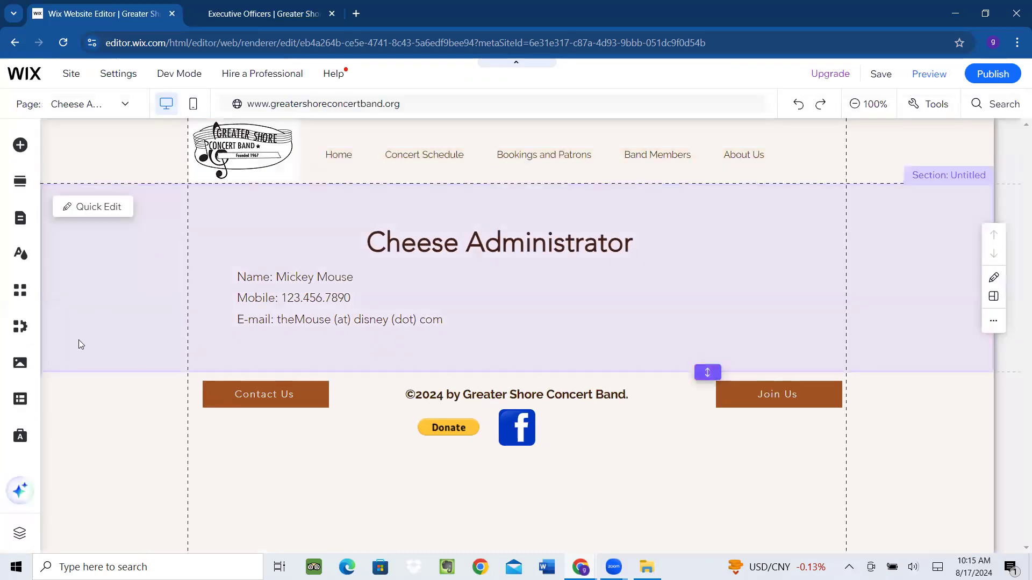
click(20, 218)
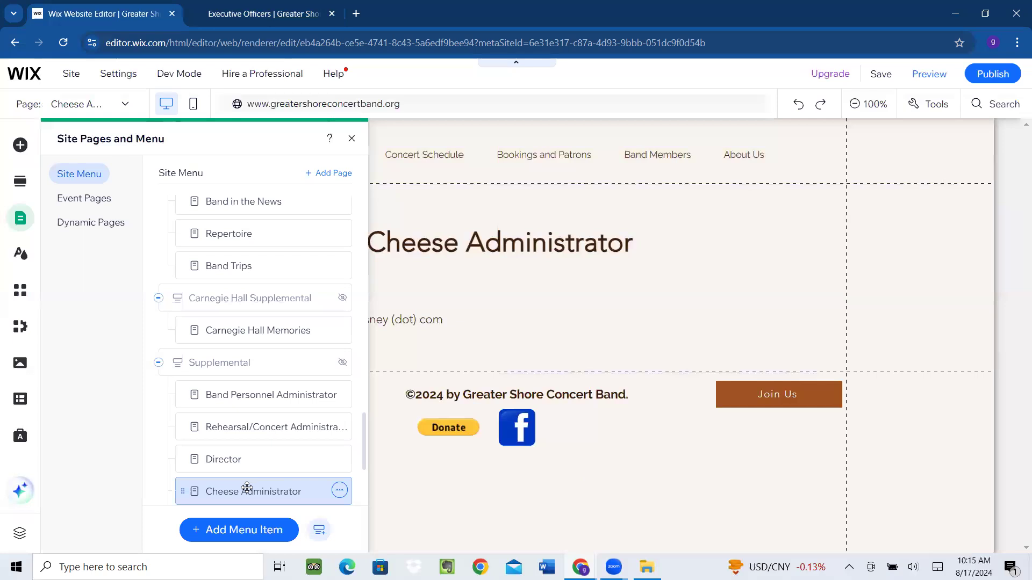
drag(244, 496, 237, 294)
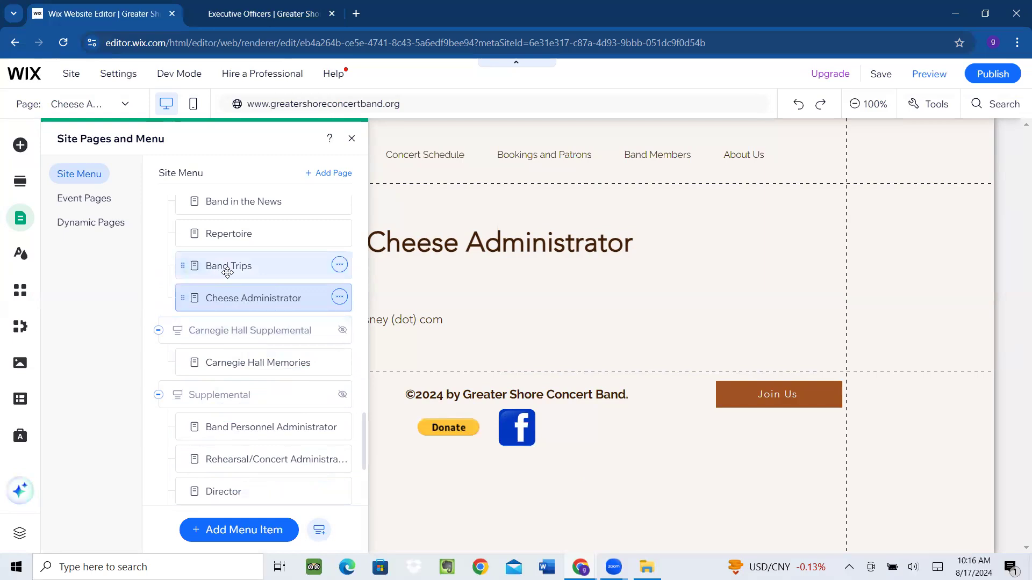
scroll(241, 237, up, 4)
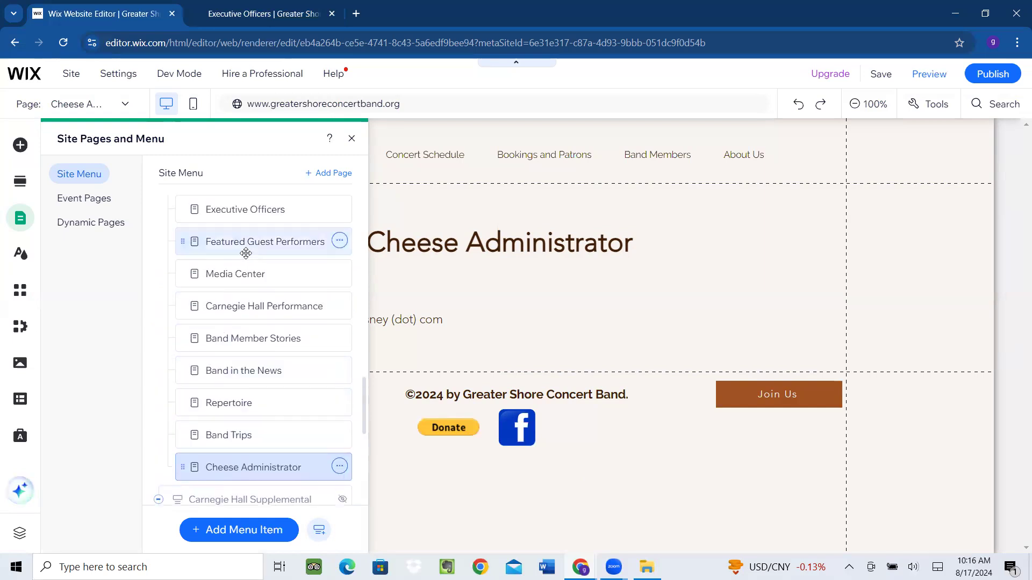
scroll(245, 253, up, 1)
scroll(245, 253, down, 4)
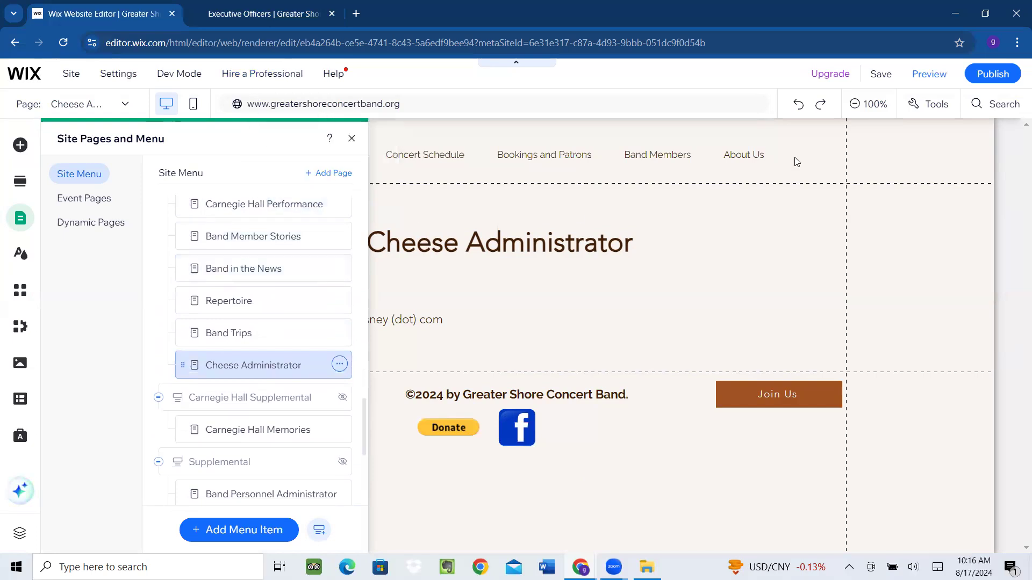
Reload the live site, check the About Us menu, and inspect the Cheese Administrator page and the last part of its web address
click(284, 14)
mouse_move(725, 95)
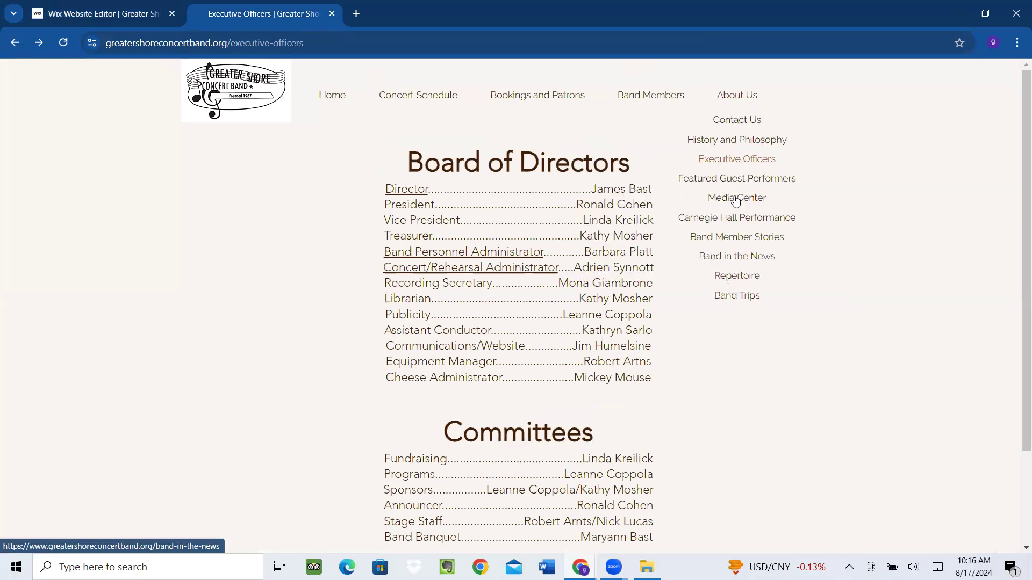
click(64, 43)
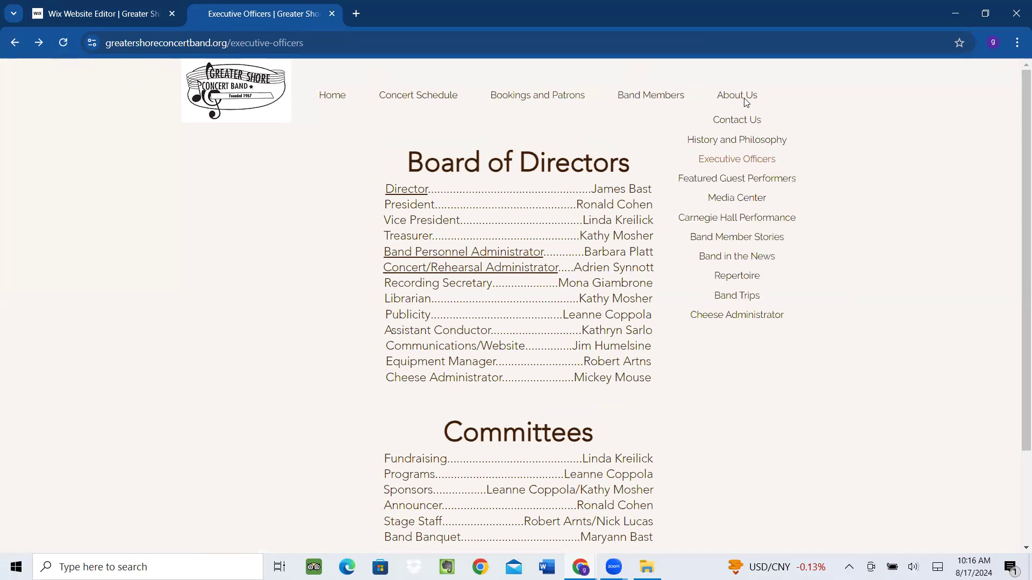
click(724, 317)
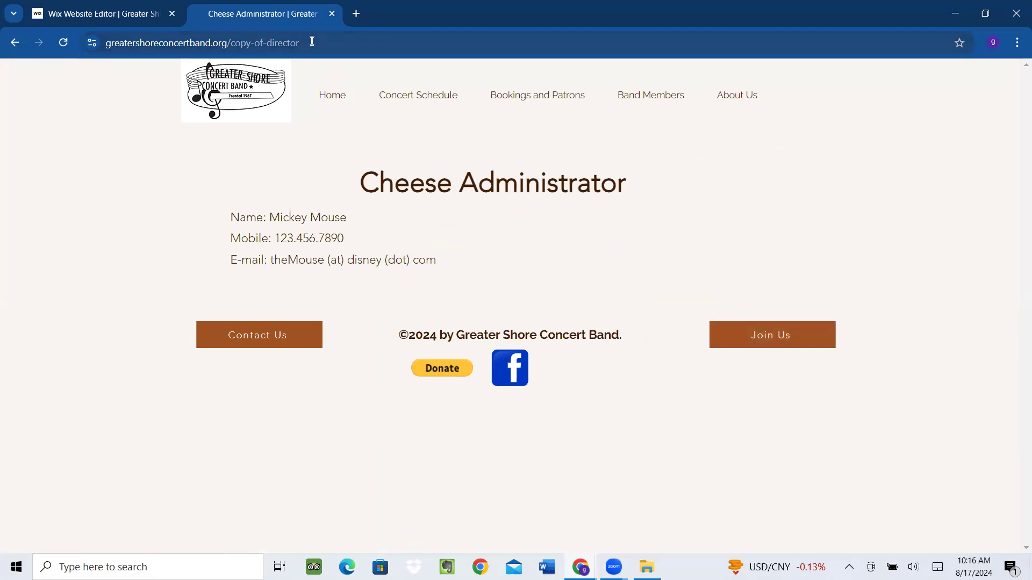
drag(315, 40, 232, 43)
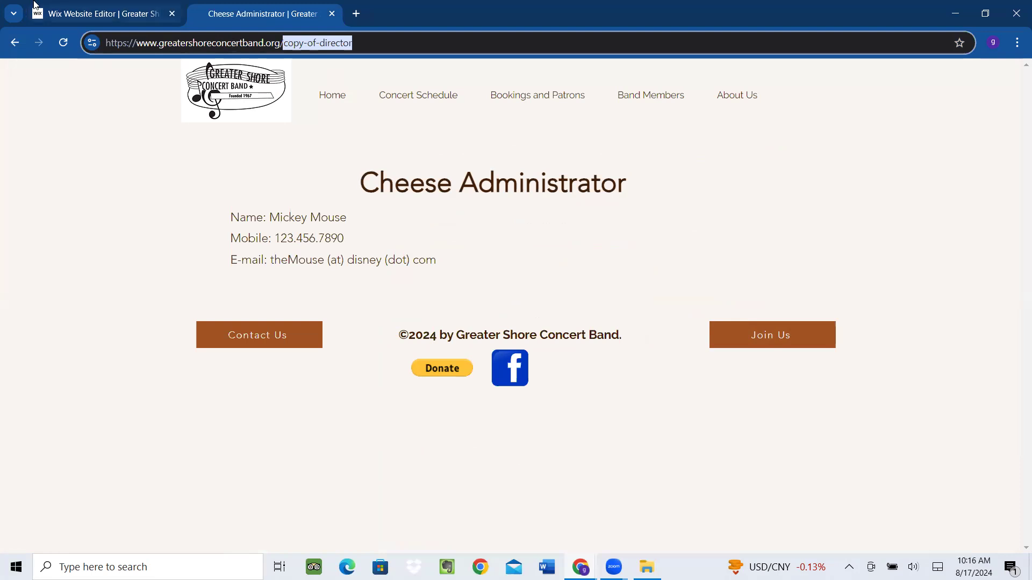
Back in the Wix editor, set the Cheese Administrator page's URL slug to cheese-administrator in its SEO basics and publish the site
click(90, 18)
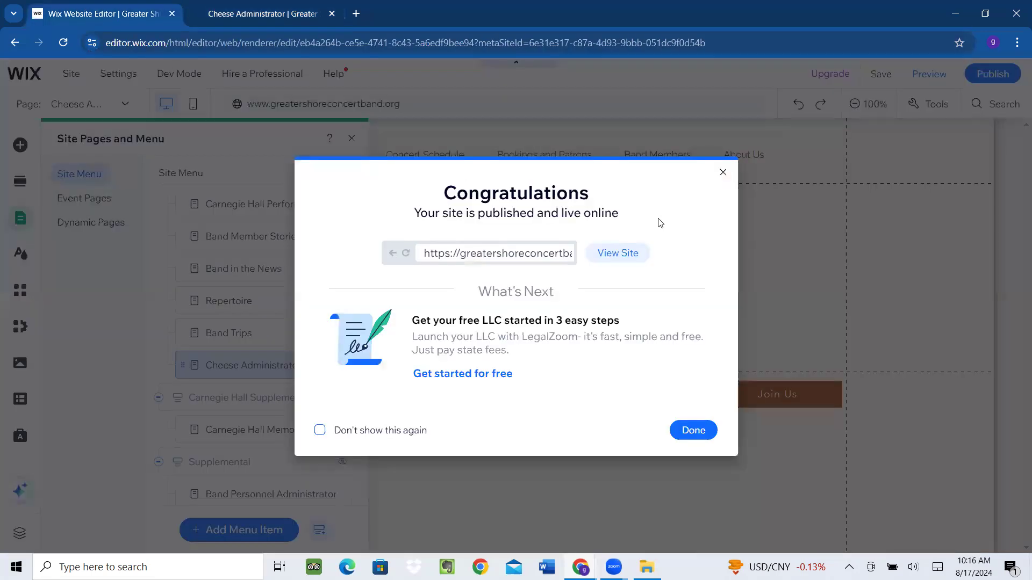
click(684, 430)
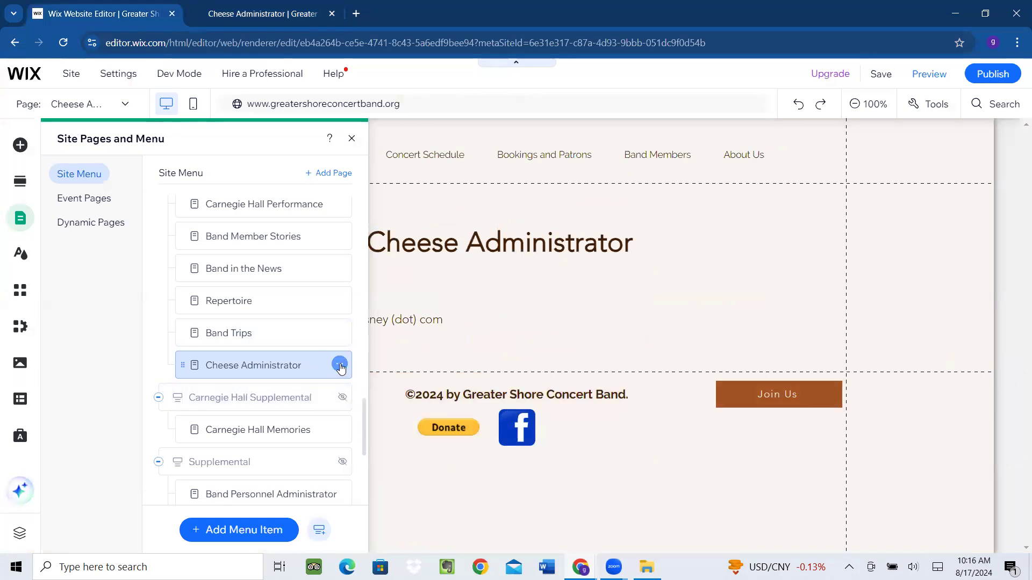
scroll(340, 366, down, 4)
scroll(339, 363, up, 2)
scroll(338, 362, down, 1)
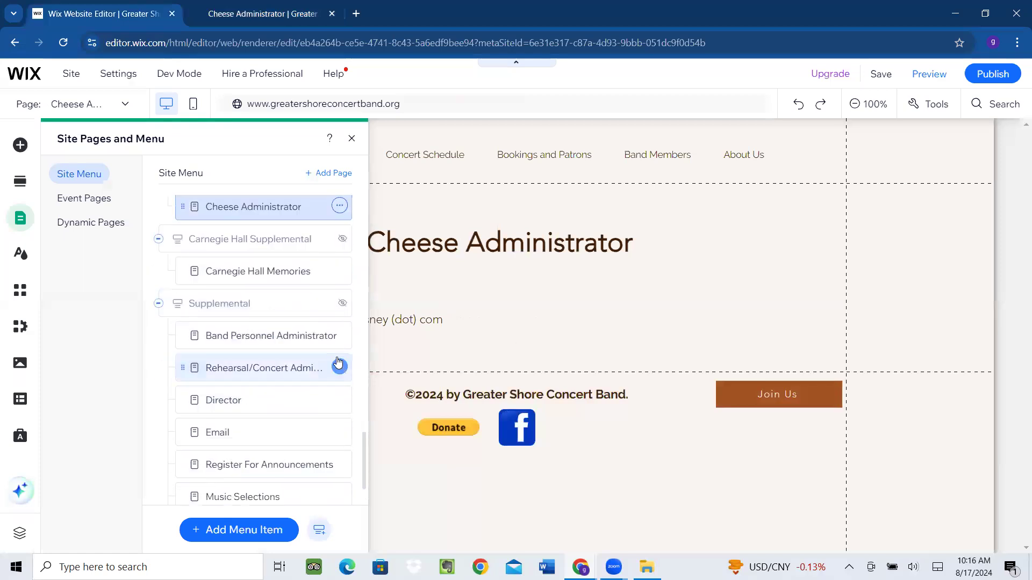
click(340, 208)
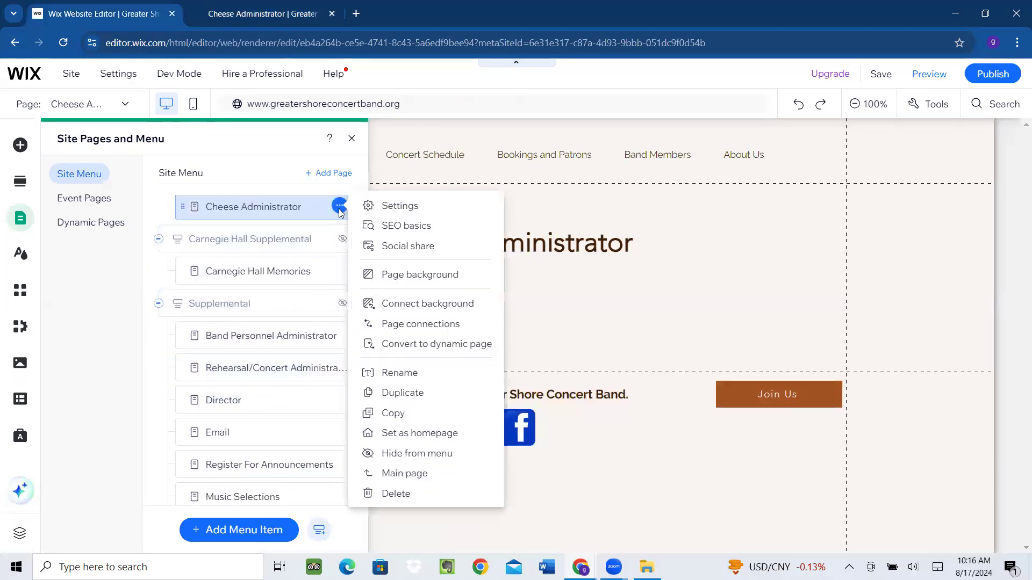
click(423, 227)
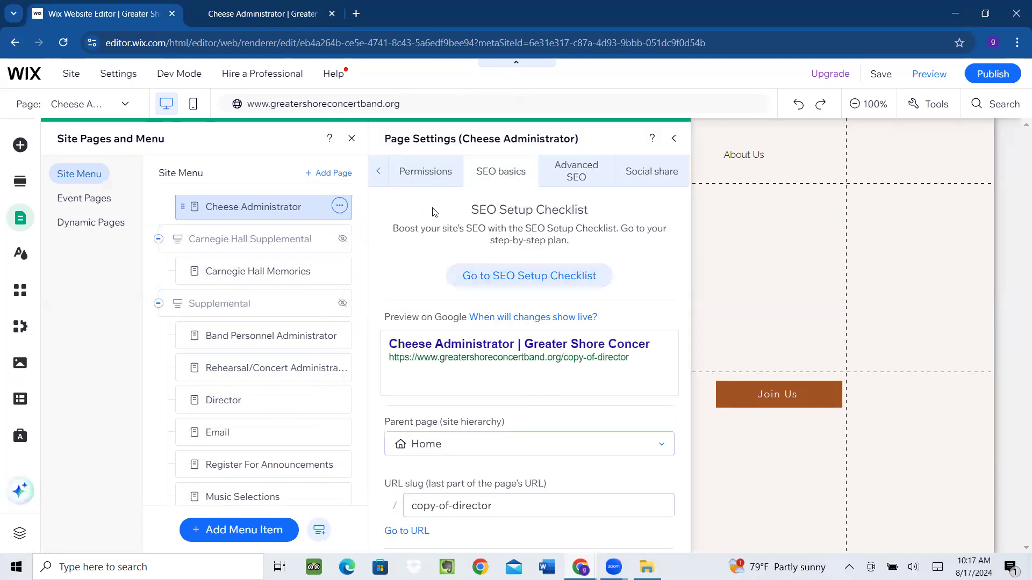
scroll(466, 284, down, 3)
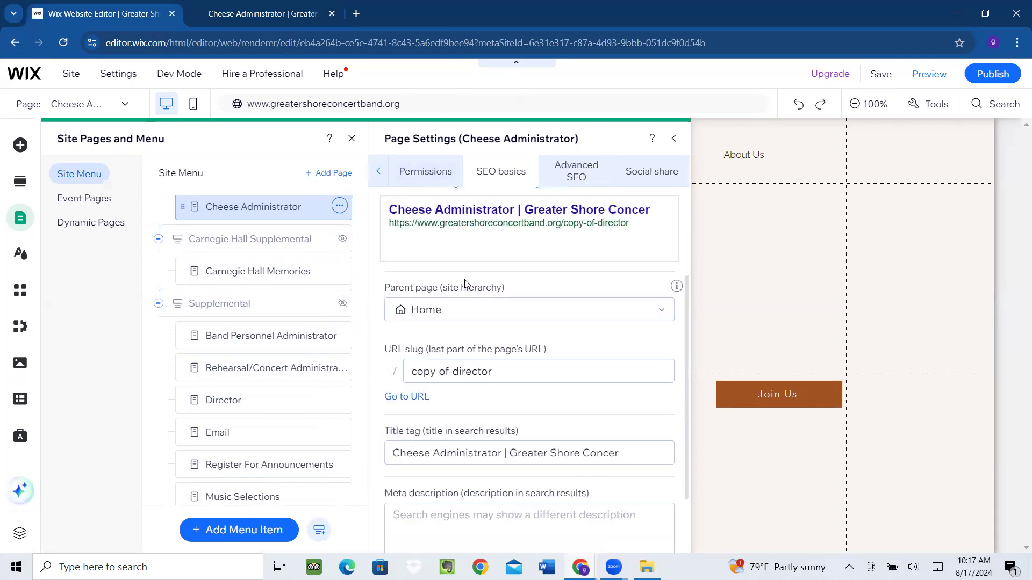
click(506, 371)
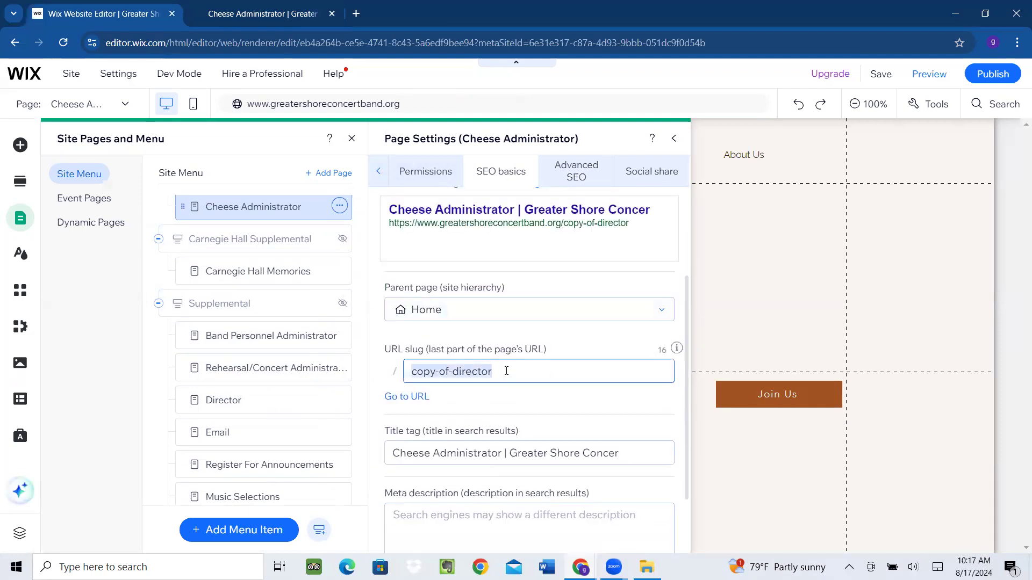
text(c)
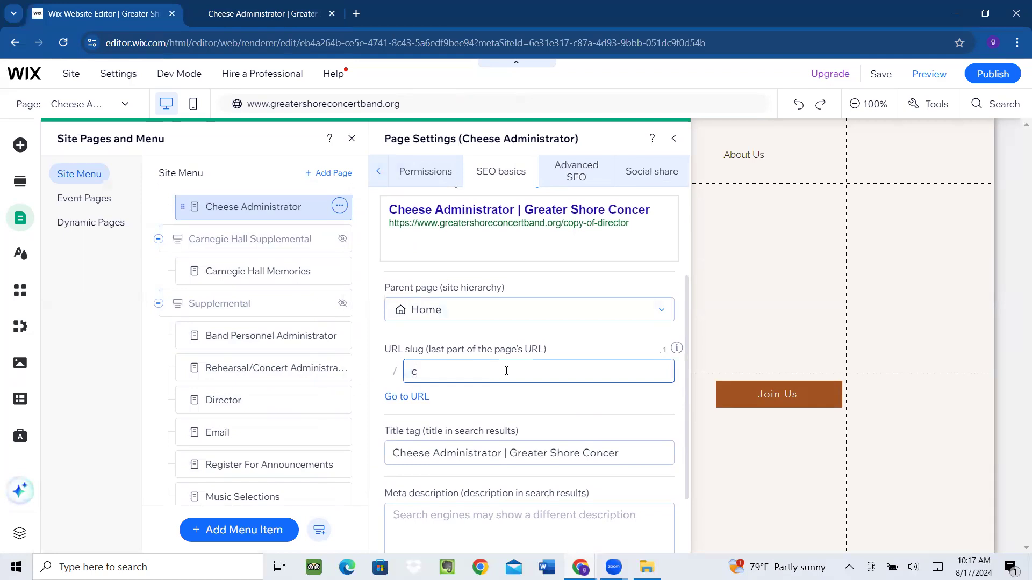
text(heese-administrator)
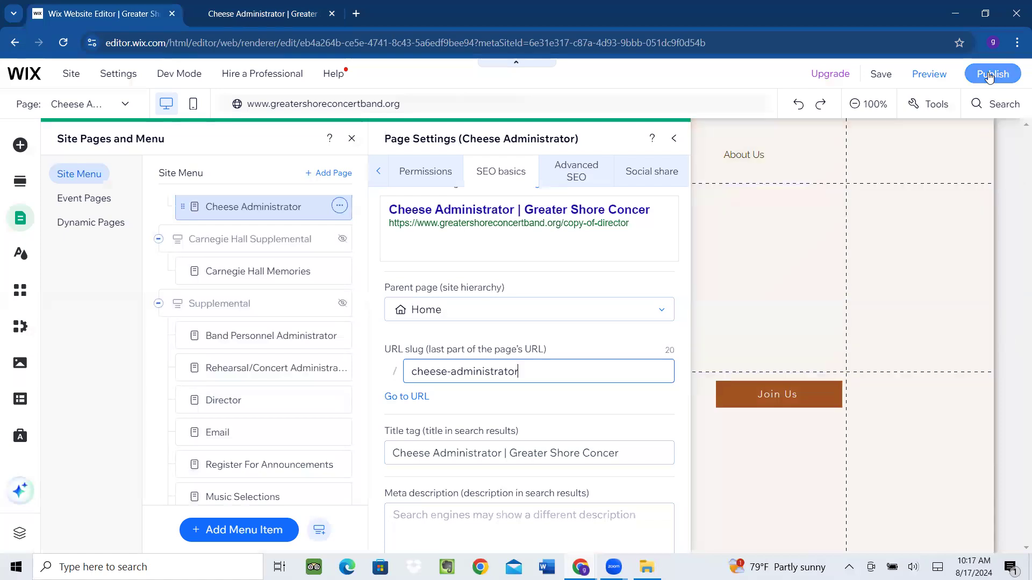
Reload the live page, return to Executive Officers, and open Cheese Administrator from About Us to check its web address
click(251, 17)
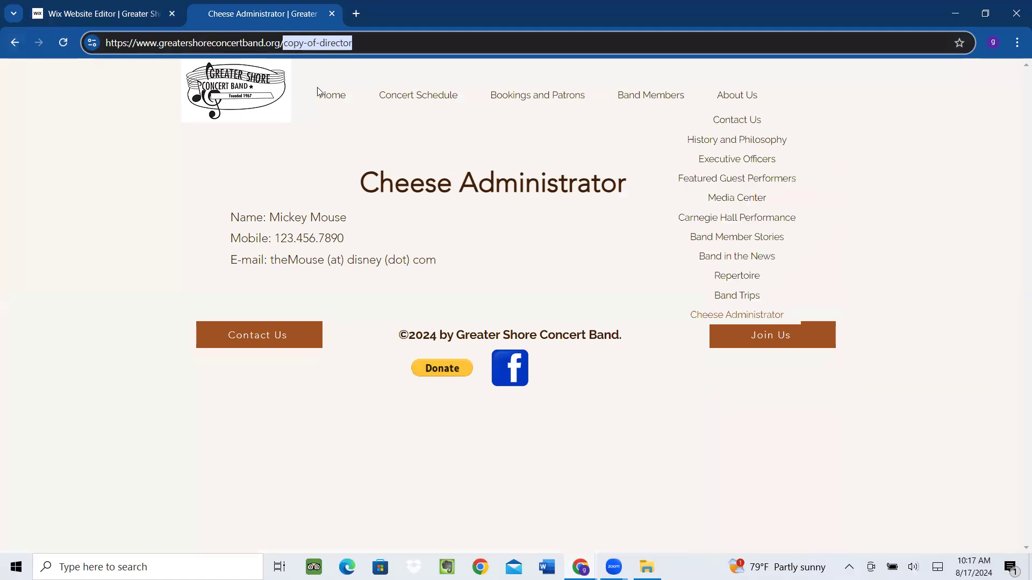
click(60, 36)
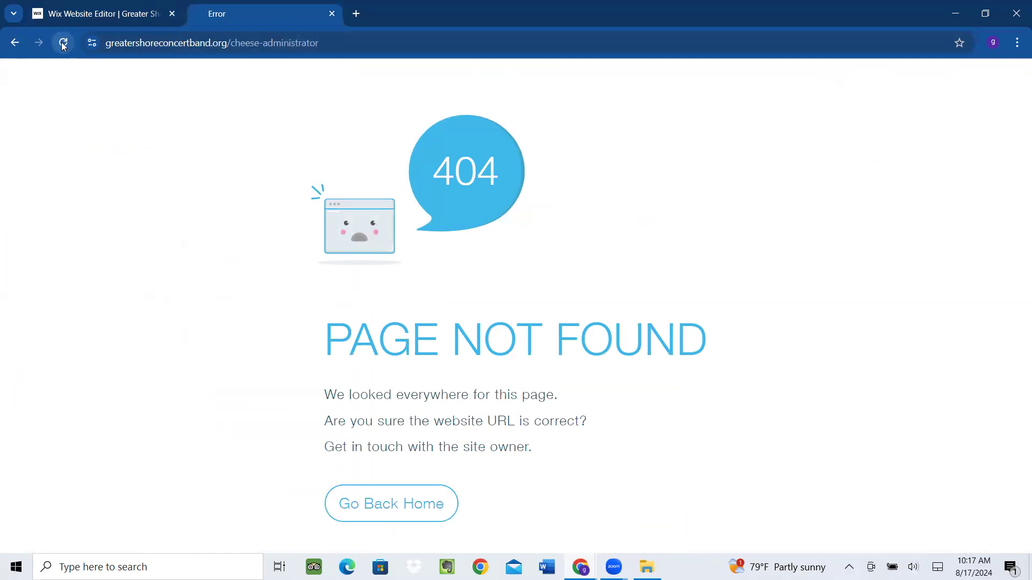
click(14, 42)
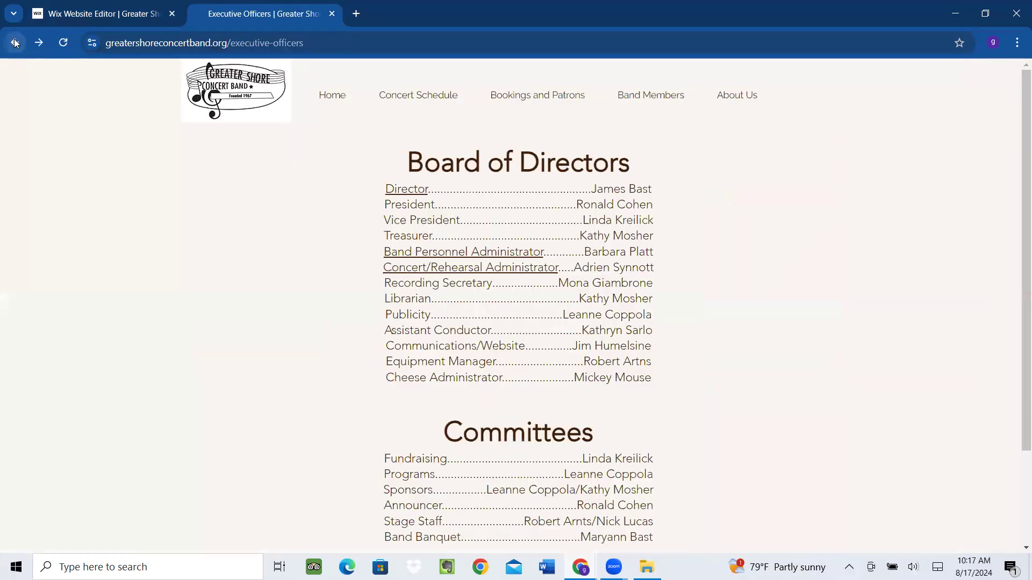
mouse_move(739, 101)
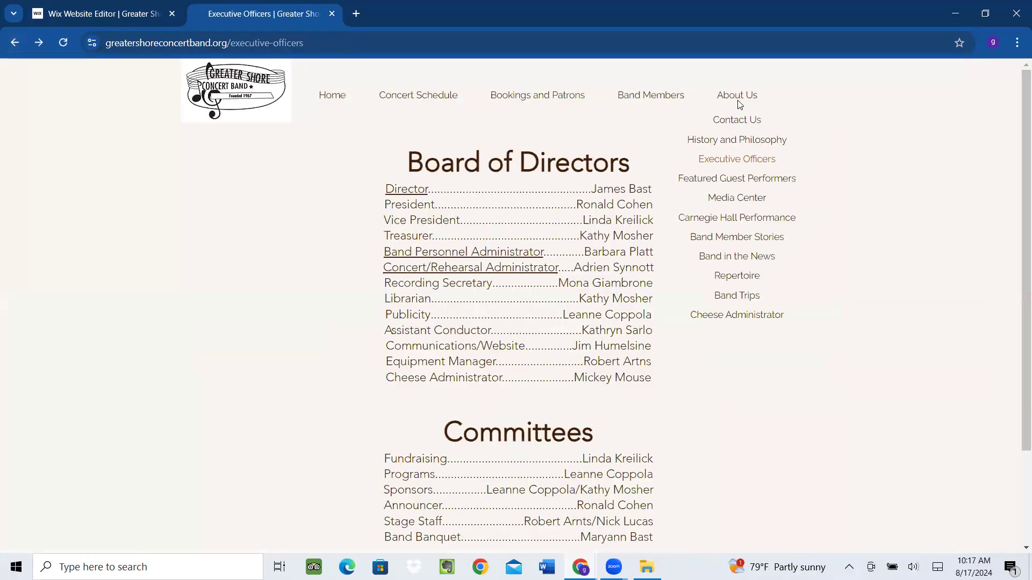
click(751, 317)
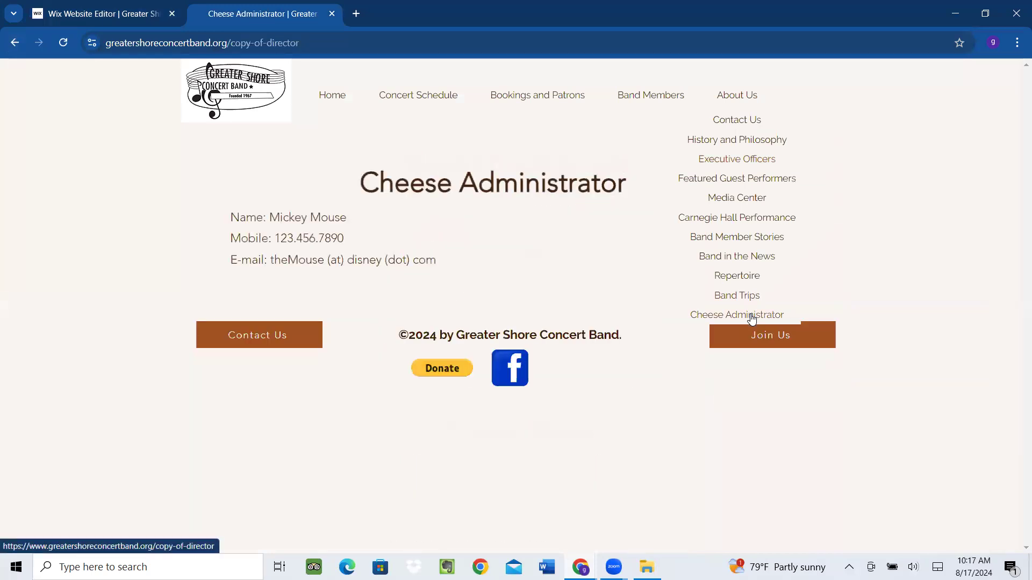
Return to the Wix editor, dismiss the publish confirmation and recheck the Cheese Administrator page's URL slug
click(92, 17)
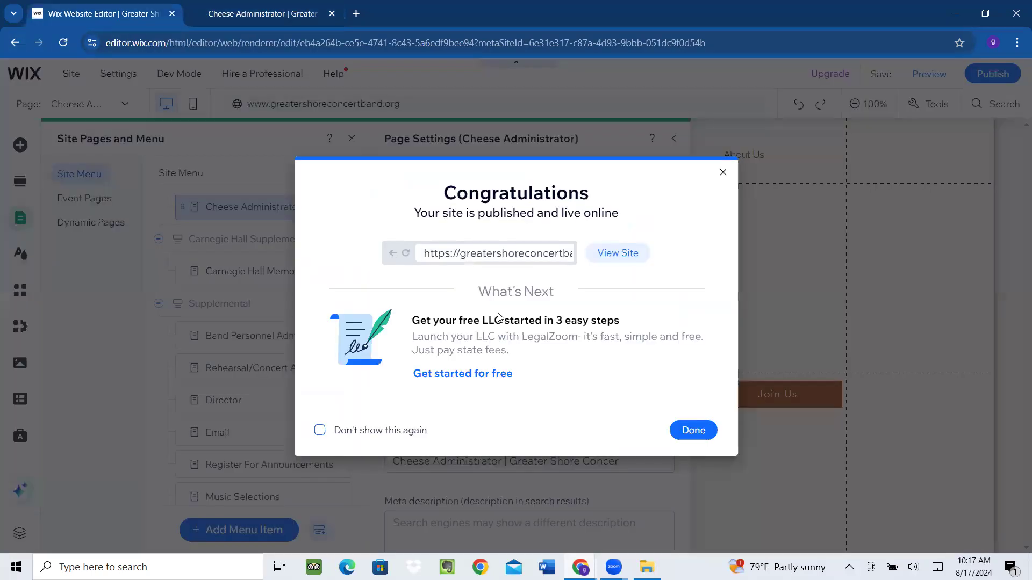
click(694, 430)
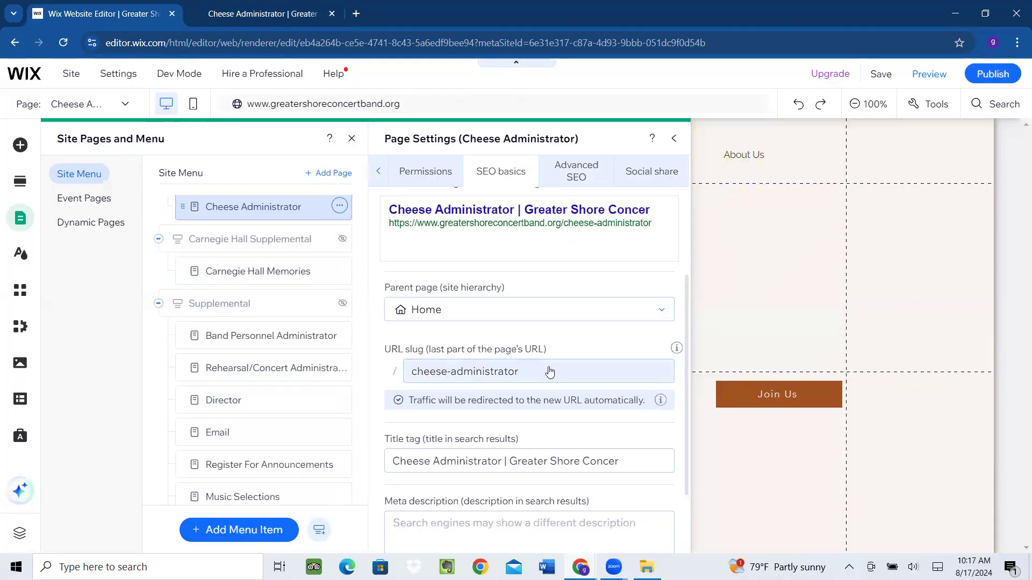
click(549, 372)
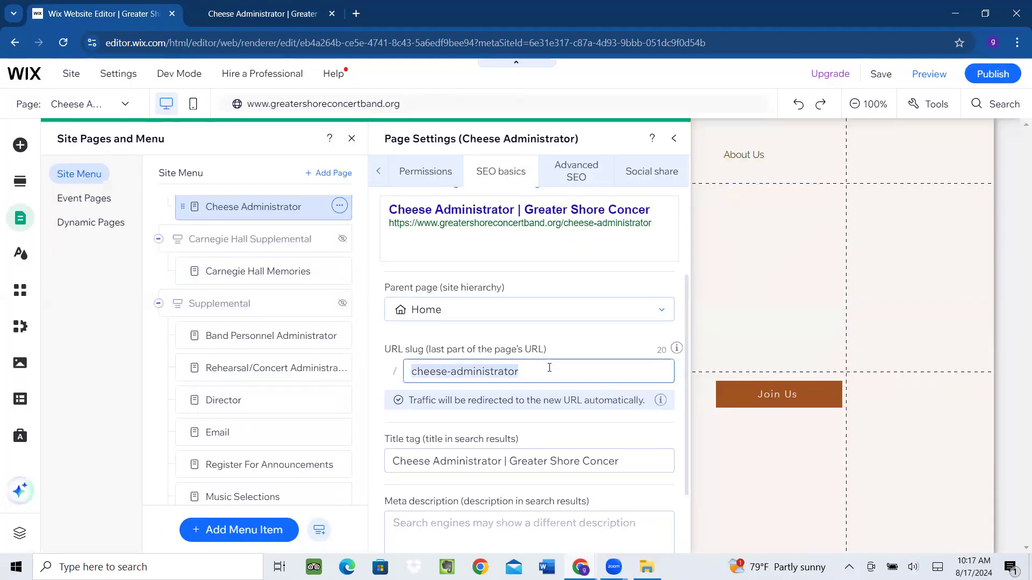
Reload the live site again, refresh the Executive Officers page, and reopen Cheese Administrator to recheck its address
click(257, 17)
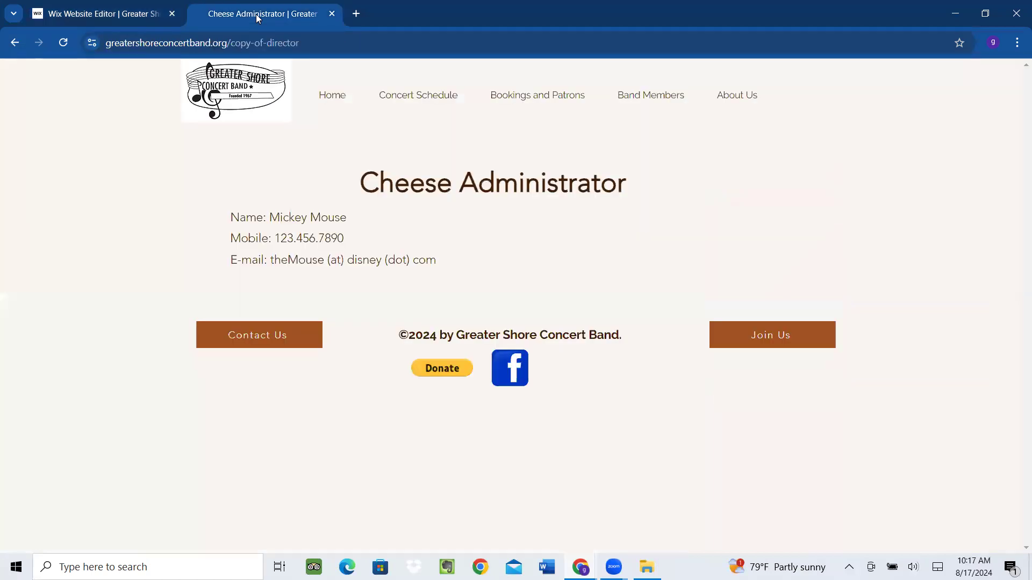
click(63, 43)
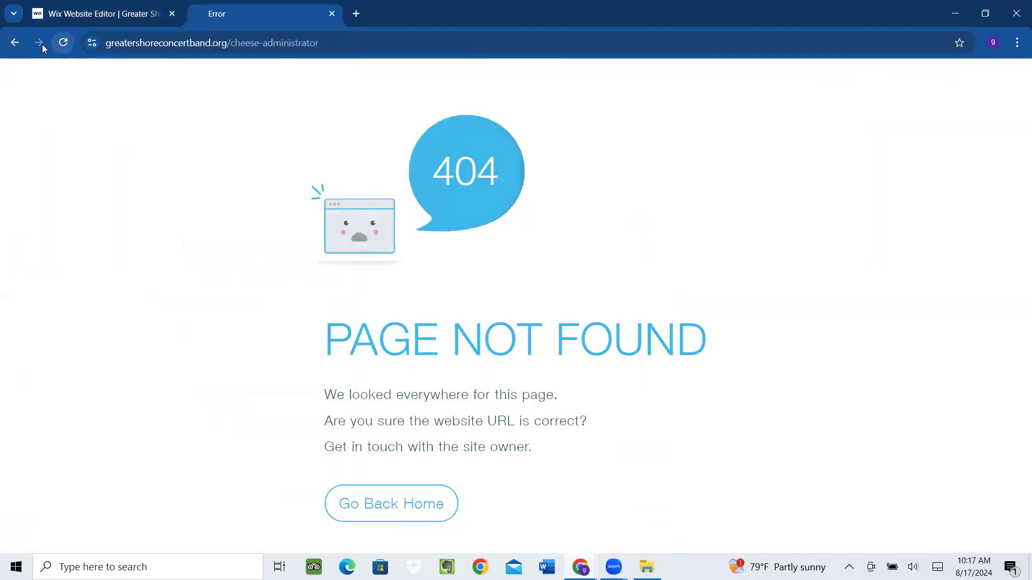
click(16, 43)
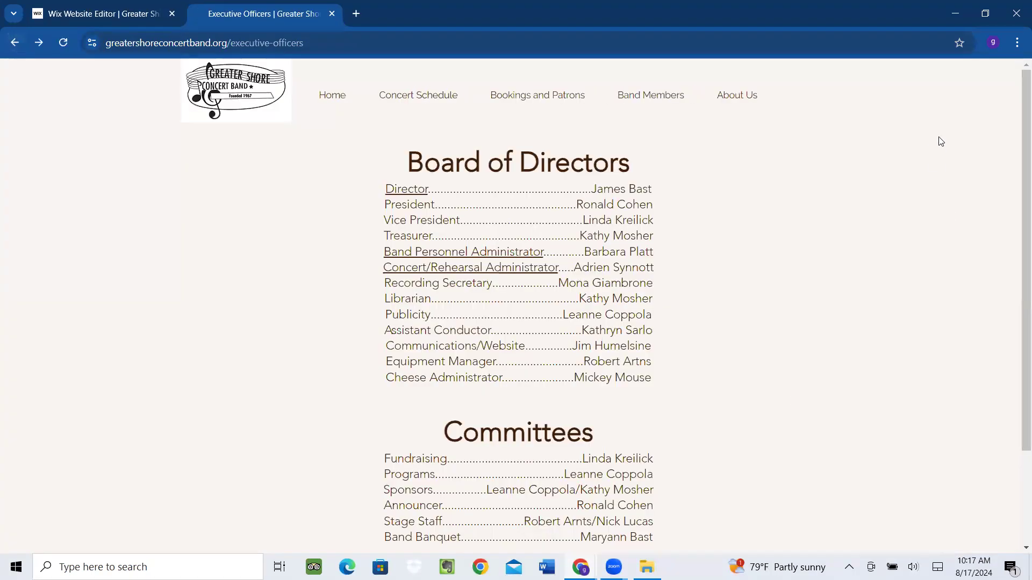
click(66, 44)
mouse_move(747, 103)
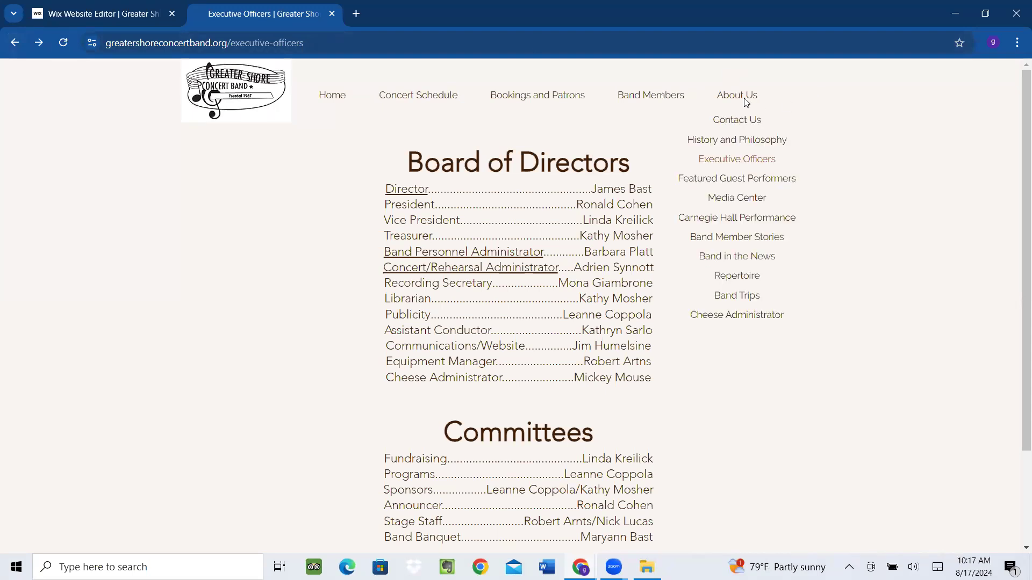
click(742, 320)
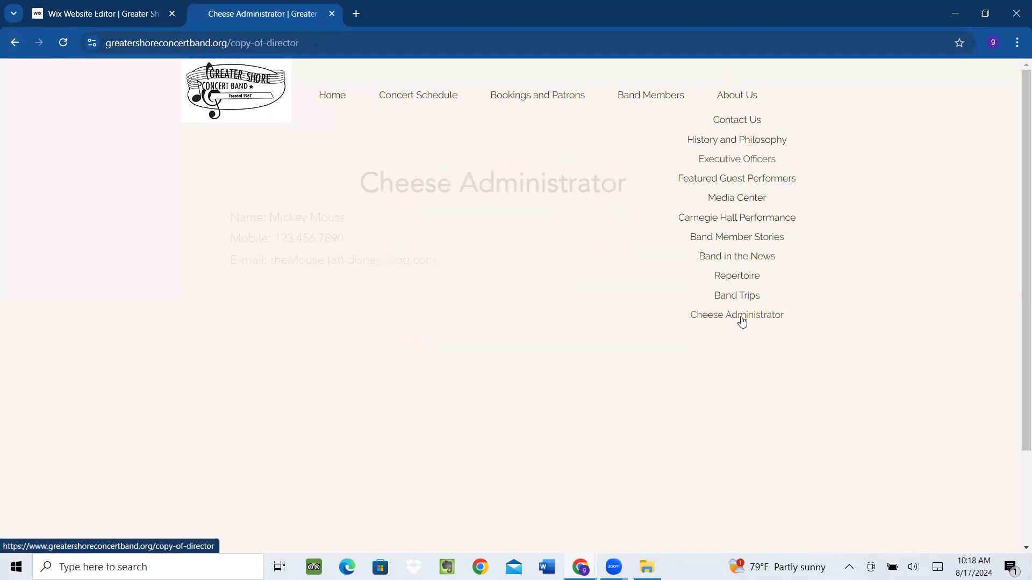
In the Wix editor, close the page settings and the site pages list, and publish the site again
click(97, 16)
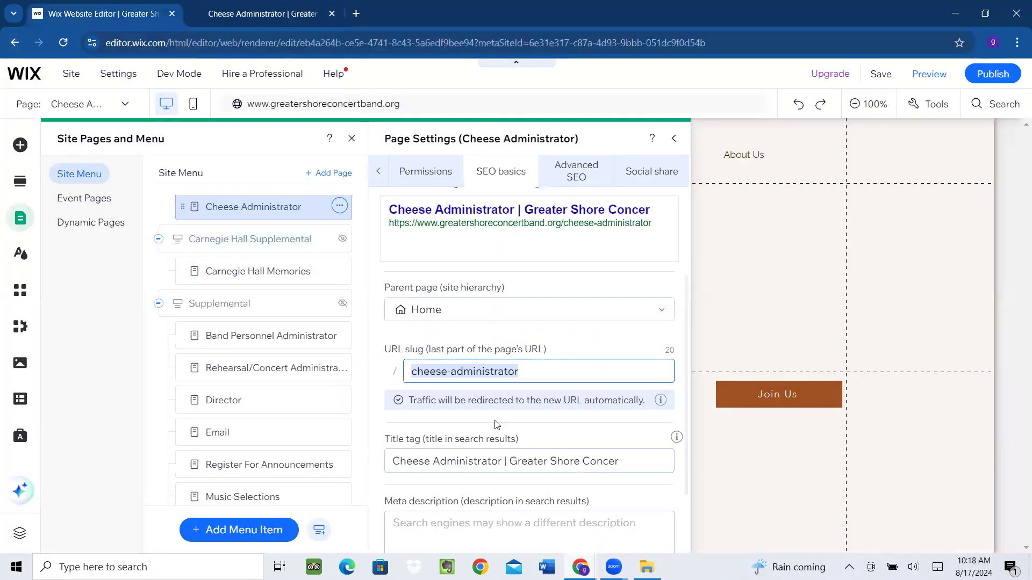
click(674, 139)
click(352, 139)
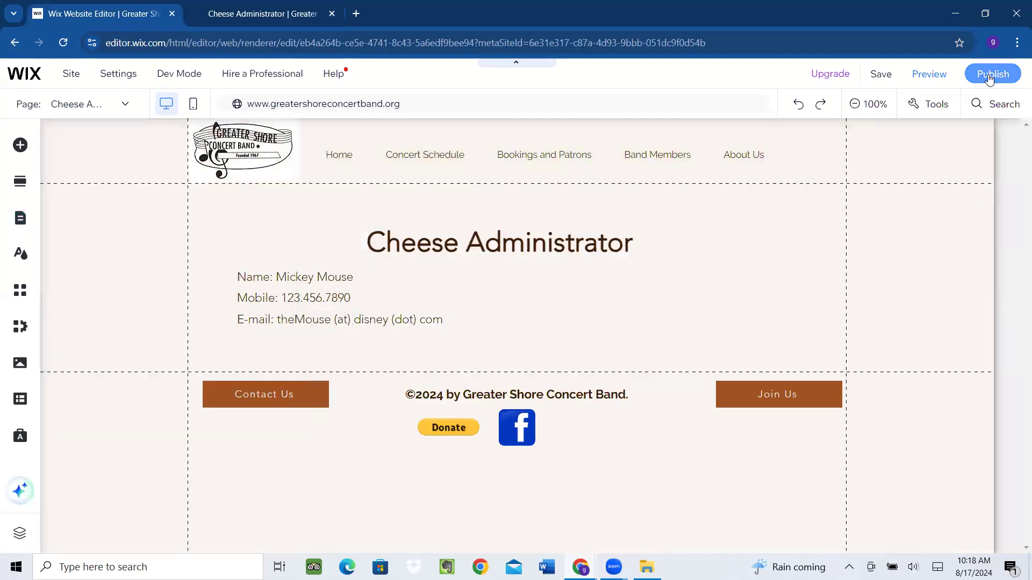
click(989, 77)
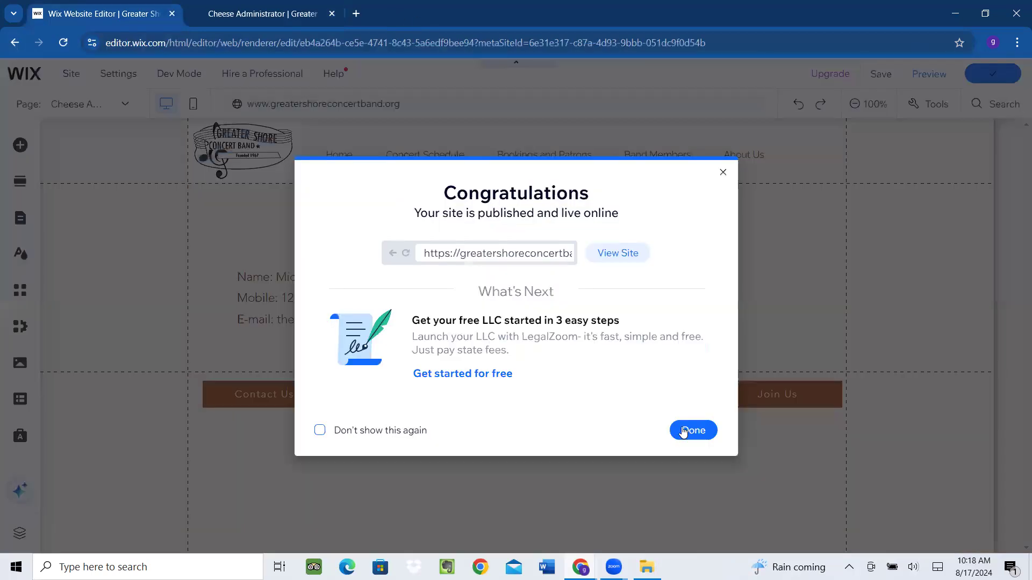
Reload the live Cheese Administrator page and inspect the last part of its web address
click(282, 15)
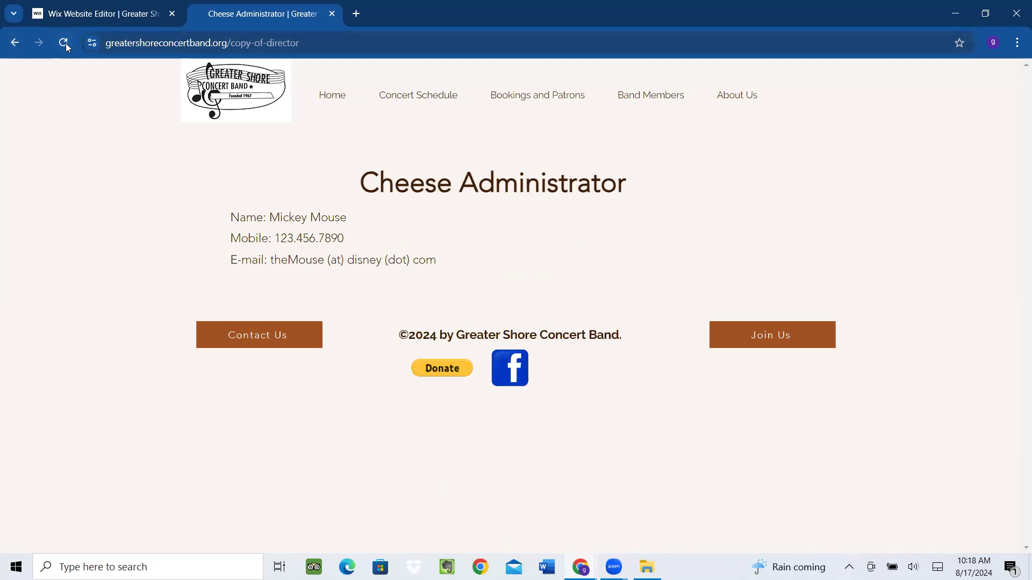
click(64, 43)
mouse_move(740, 97)
click(293, 46)
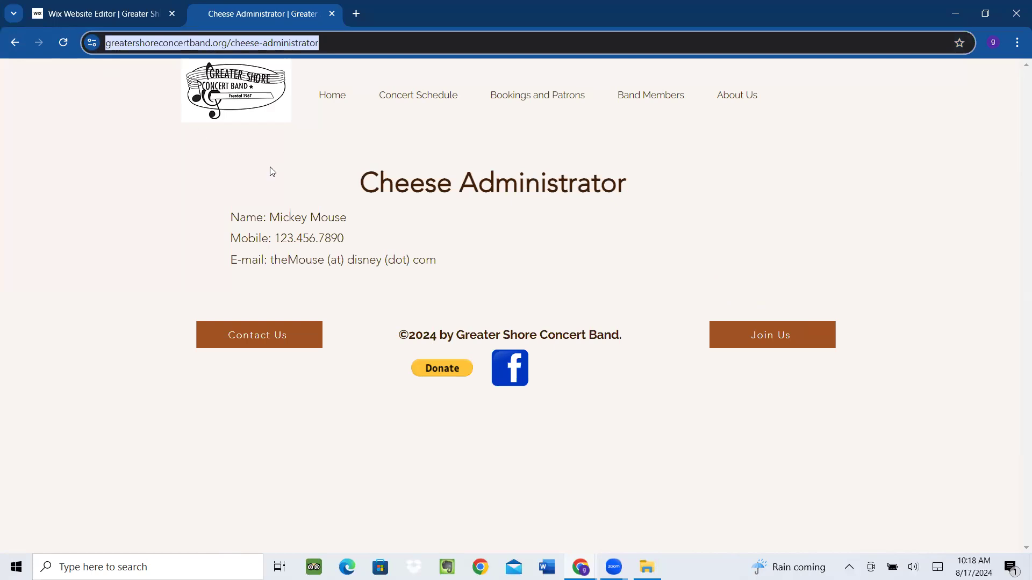
In the Wix editor, move the Cheese Administrator page to the first position under About Us, above Contact Us, and publish the site
click(89, 14)
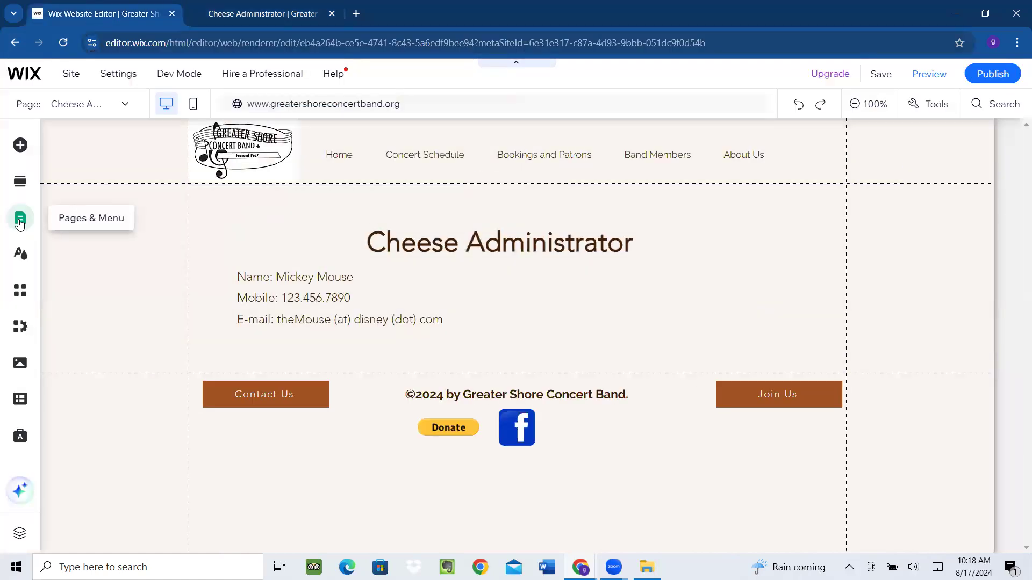
click(20, 221)
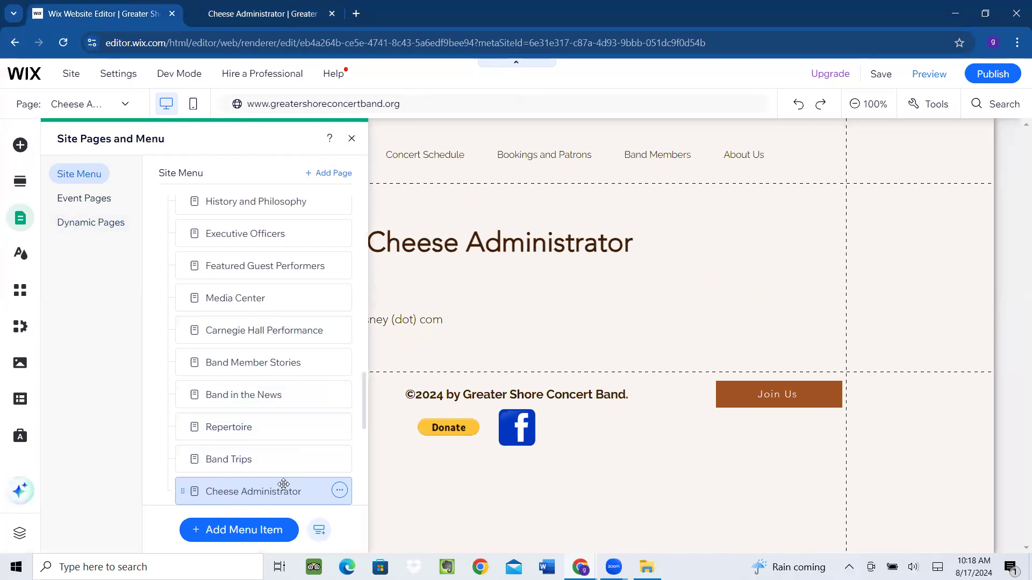
drag(267, 492, 264, 231)
scroll(256, 301, up, 1)
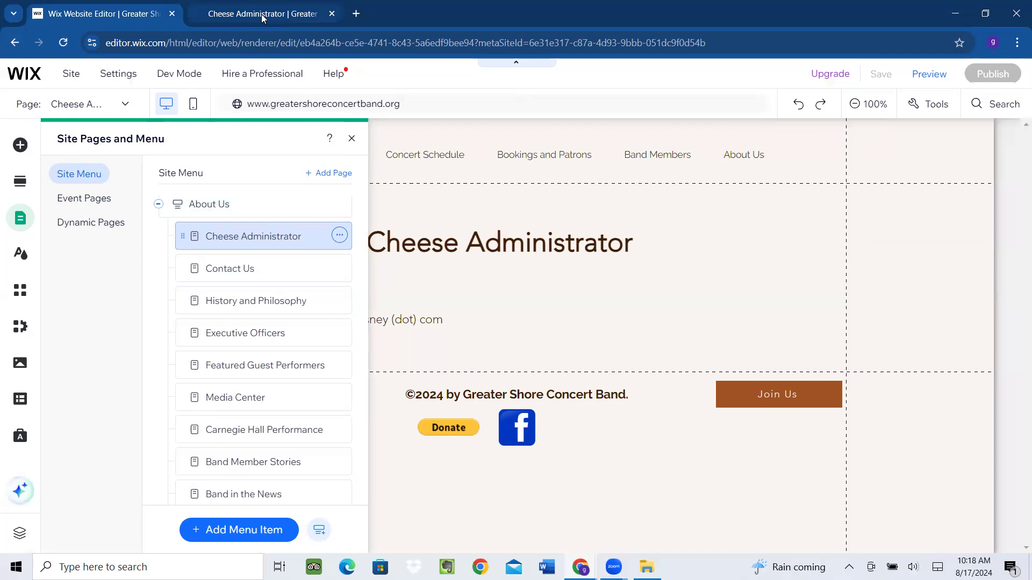
On the live site, return to the Executive Officers page, reload it and check the order of the About Us menu
click(261, 14)
click(15, 43)
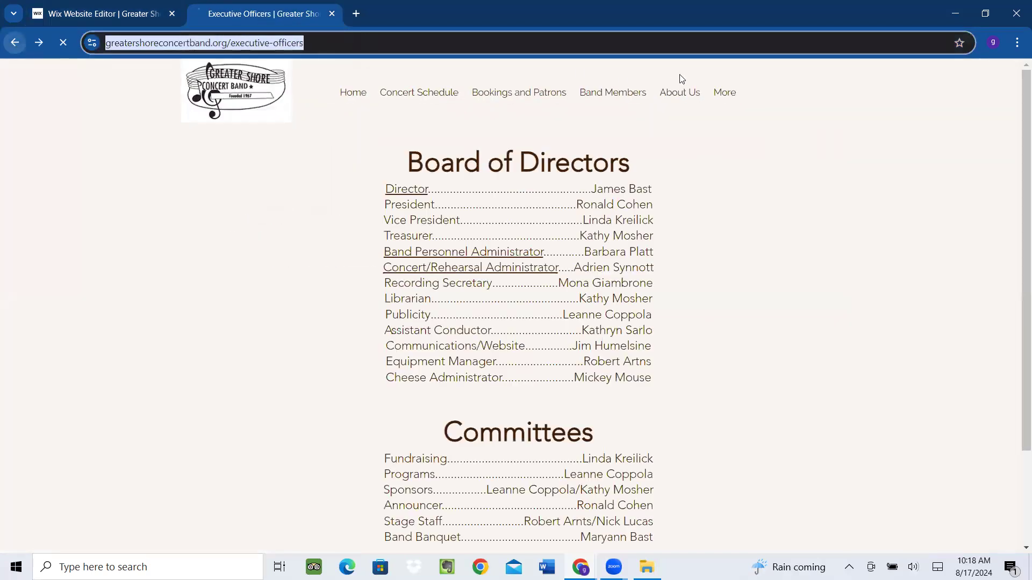
click(62, 43)
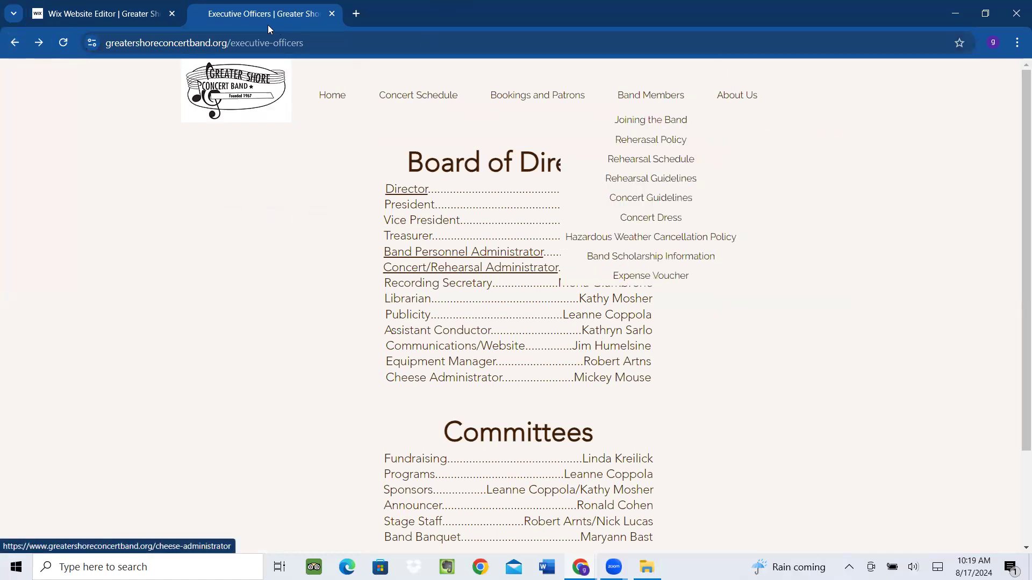
Back in the Wix editor, dismiss the confirmation and move the Cheese Administrator page under Band Members, directly below Expense Voucher
click(70, 12)
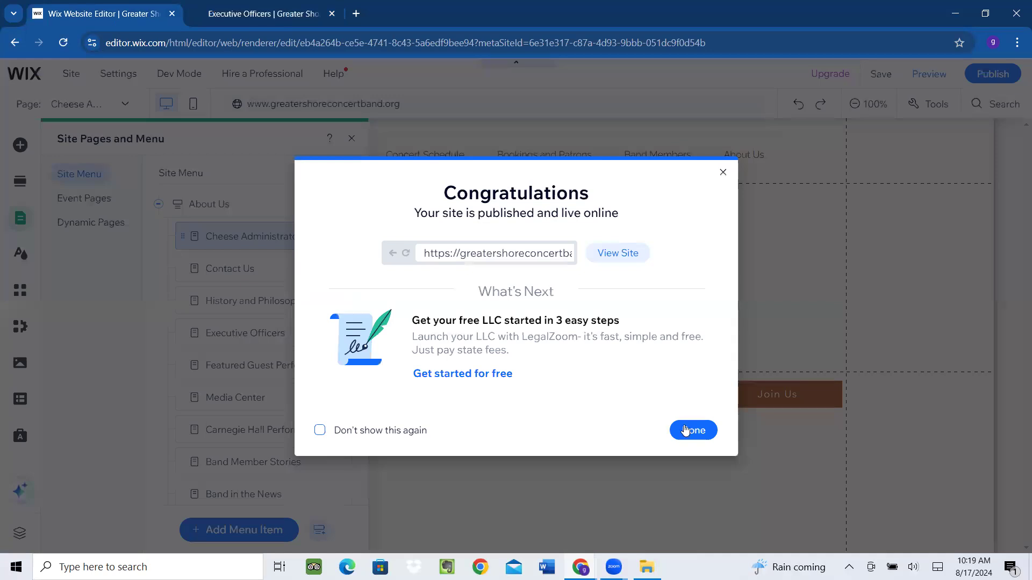
click(687, 430)
scroll(307, 288, up, 4)
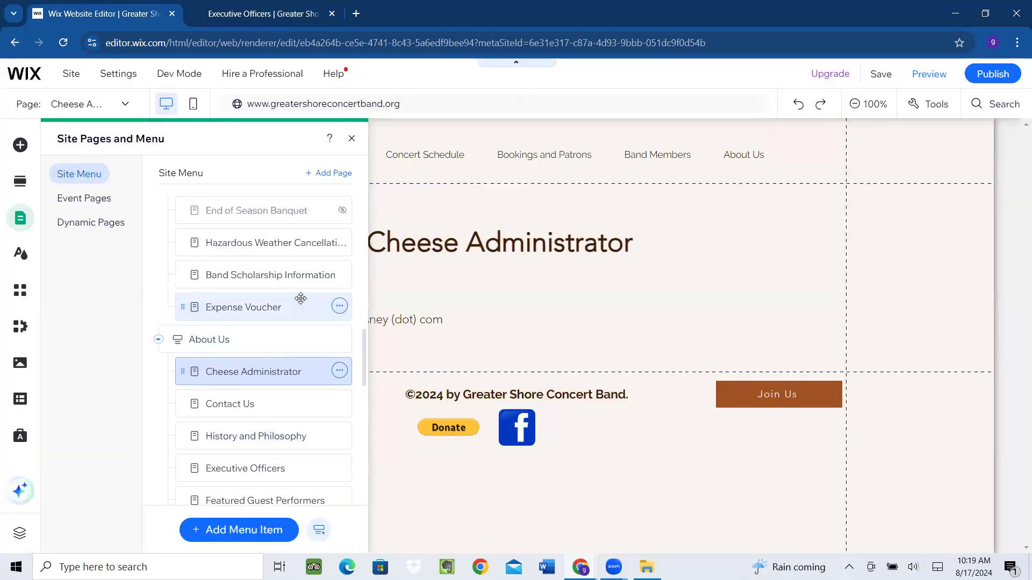
drag(257, 442, 239, 421)
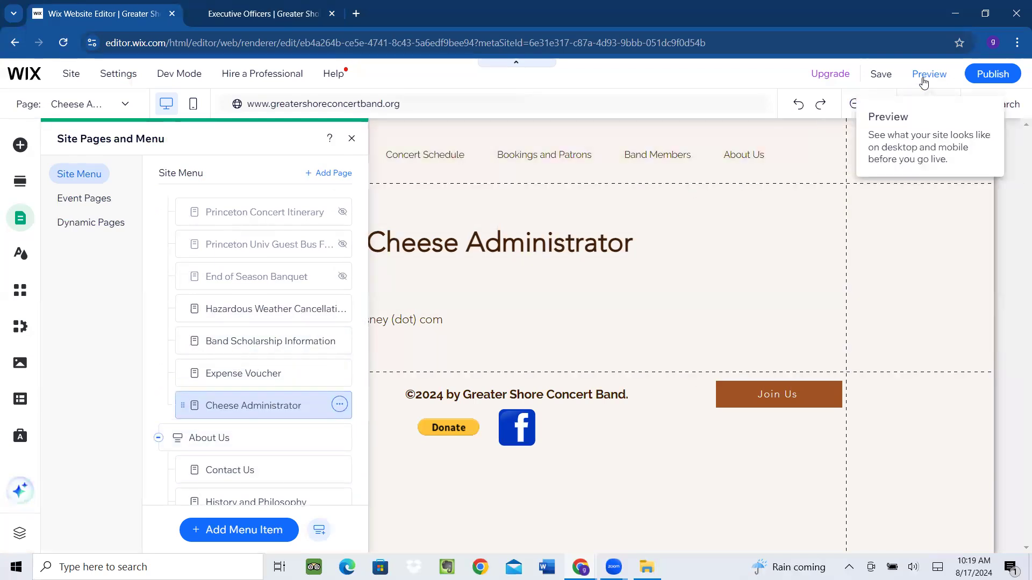
Publish the site, then open the Cheese Administrator page from the Band Members menu on the live site
click(979, 81)
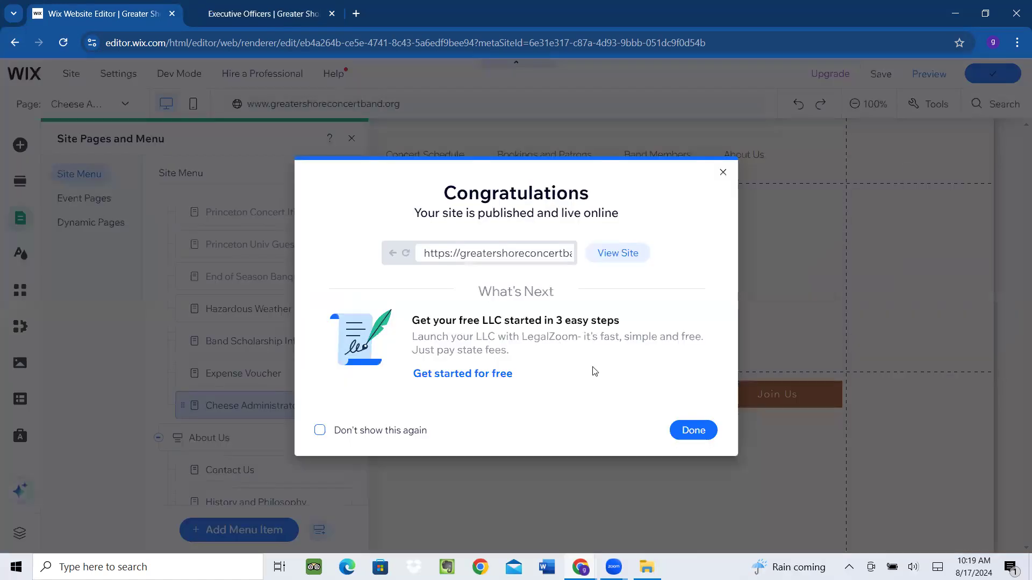
click(692, 429)
click(281, 16)
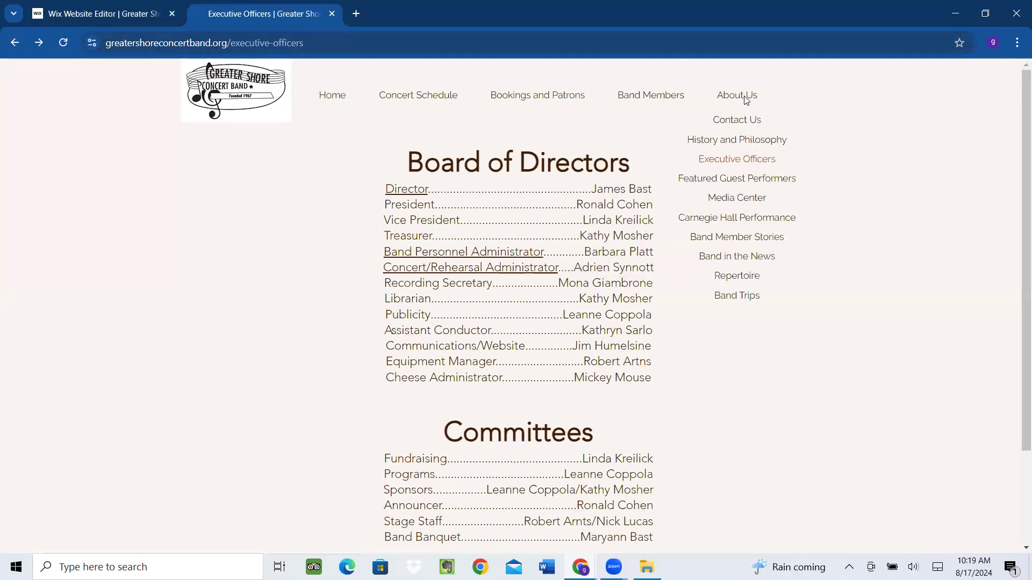
mouse_move(652, 96)
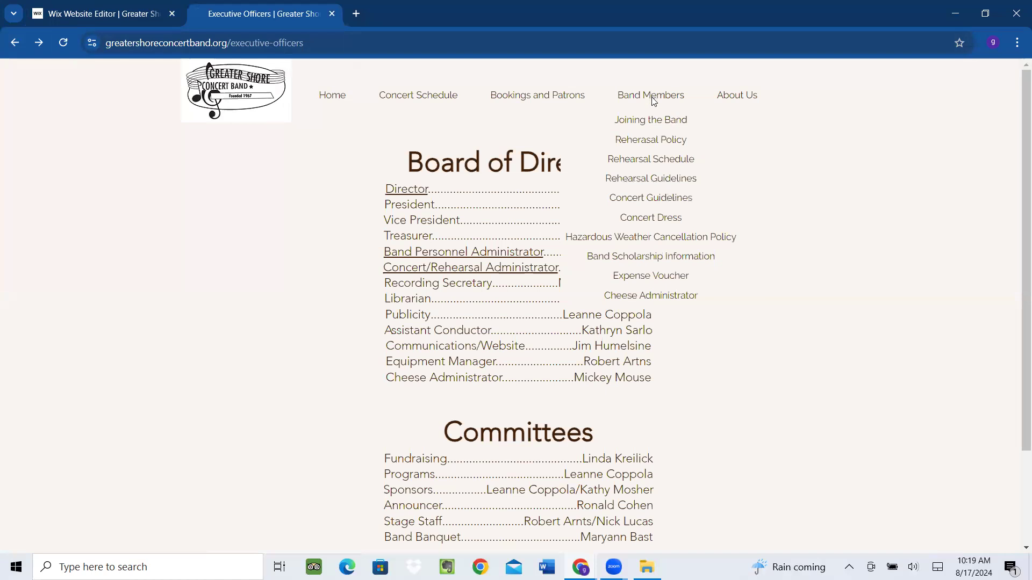
click(661, 298)
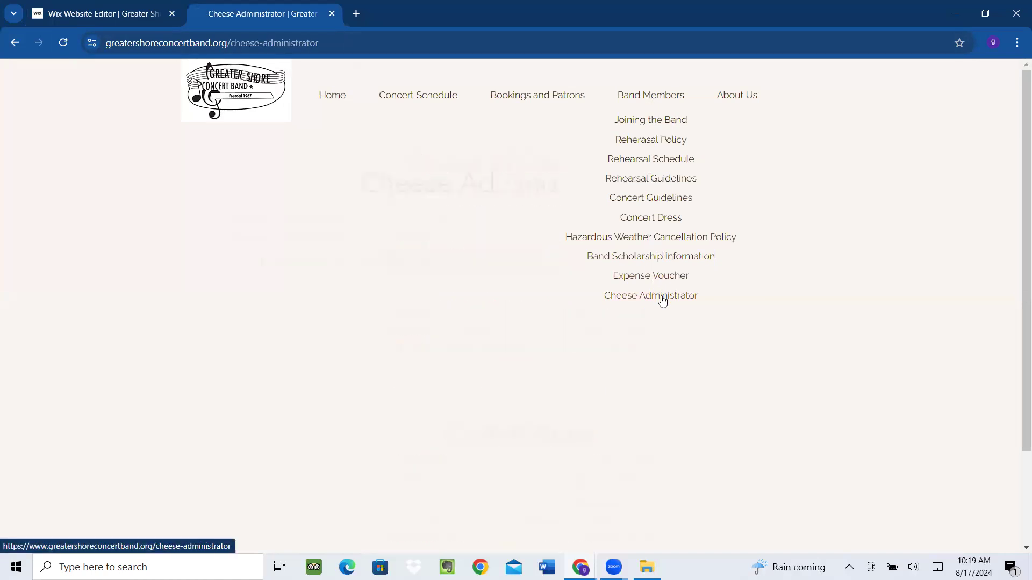
Back in the Wix editor, move the Cheese Administrator page into the hidden Supplemental group, directly below Director, and publish the site
click(97, 15)
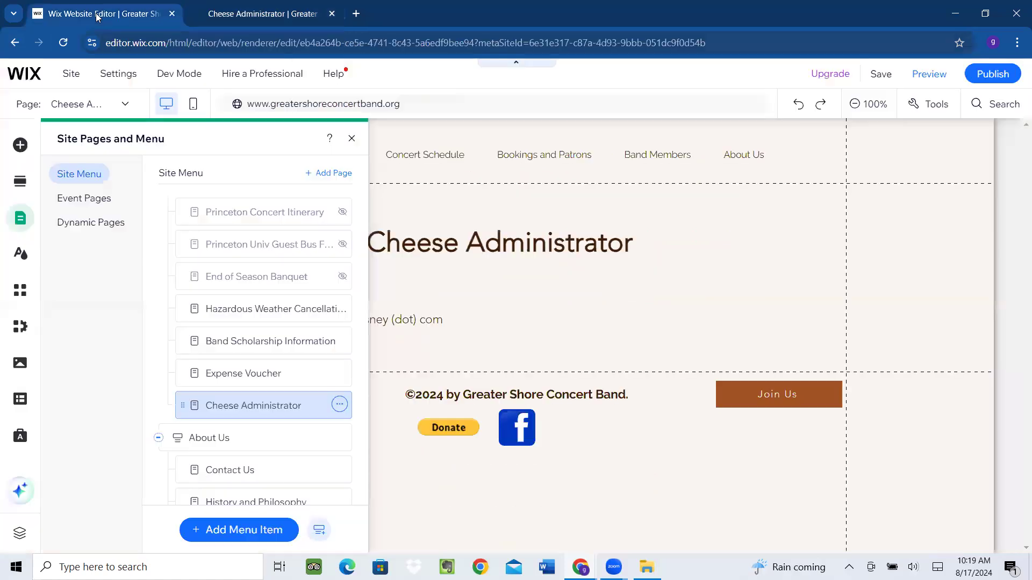
scroll(283, 336, down, 4)
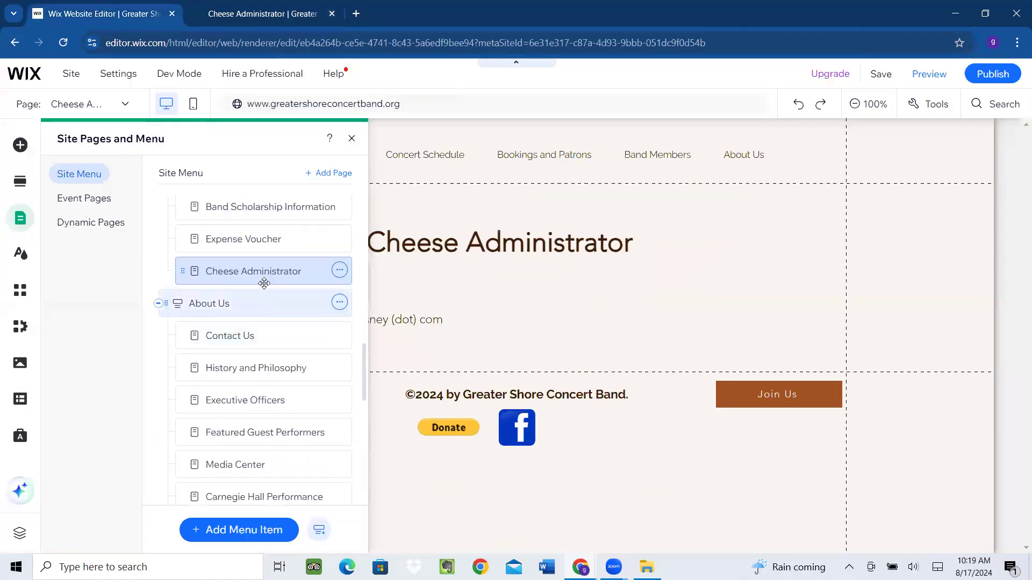
drag(272, 205, 278, 460)
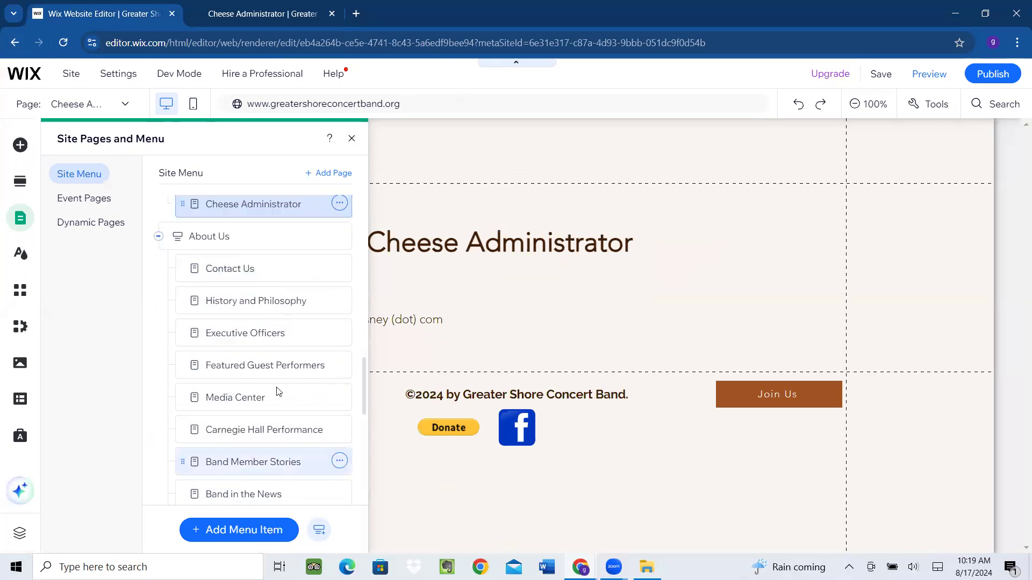
scroll(271, 279, down, 2)
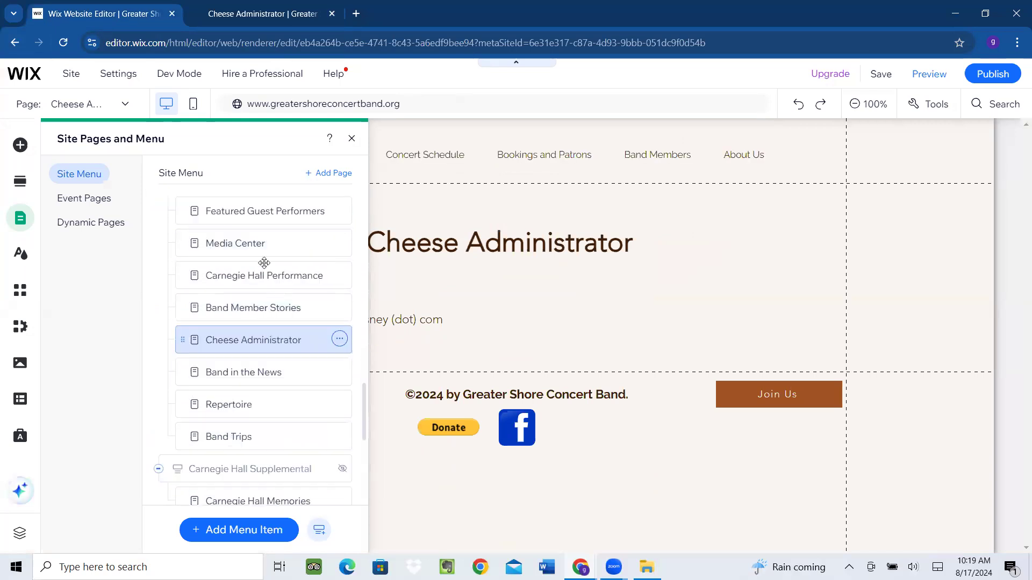
scroll(264, 301, down, 1)
drag(271, 508, 263, 376)
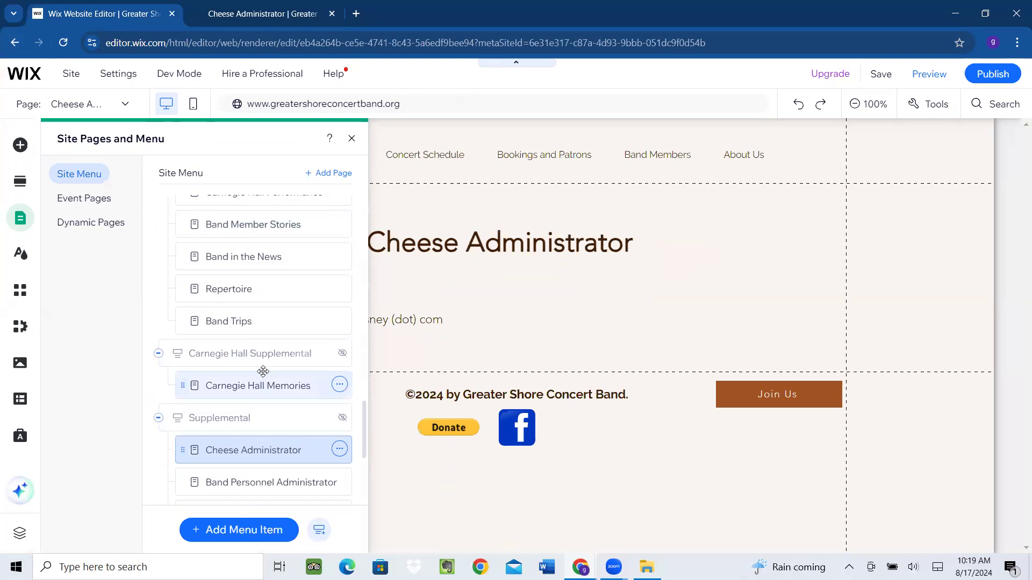
scroll(255, 333, down, 2)
drag(243, 265, 254, 375)
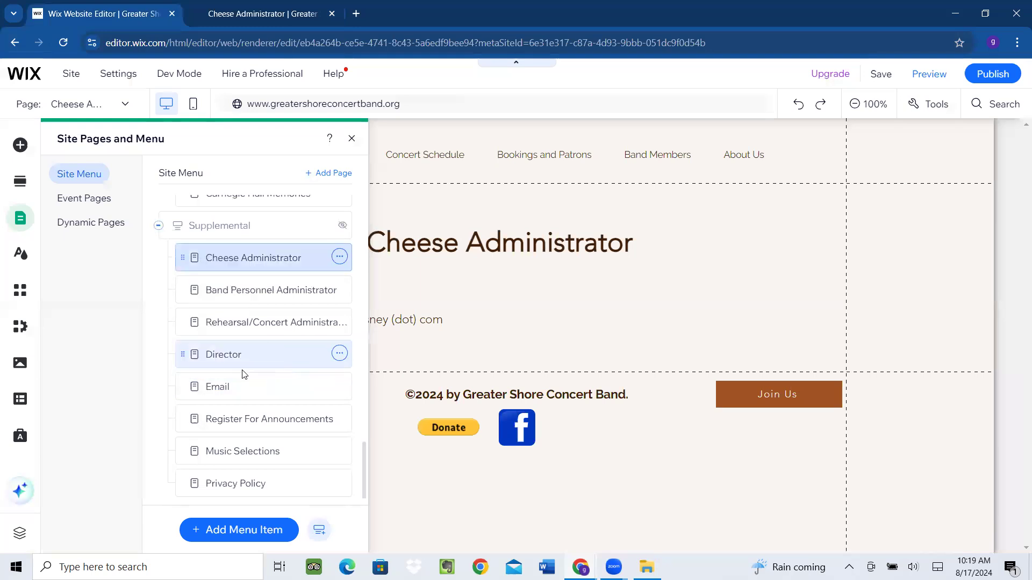
click(1002, 78)
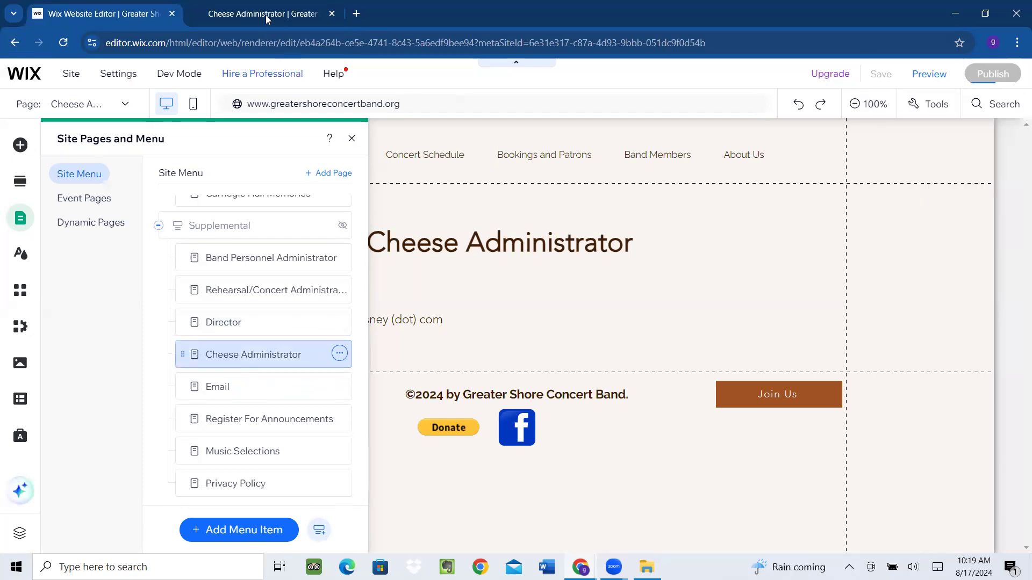
On the live site, reload, check the Band Members and About Us menus, and inspect the Cheese Administrator entry on the Executive Officers page
click(262, 14)
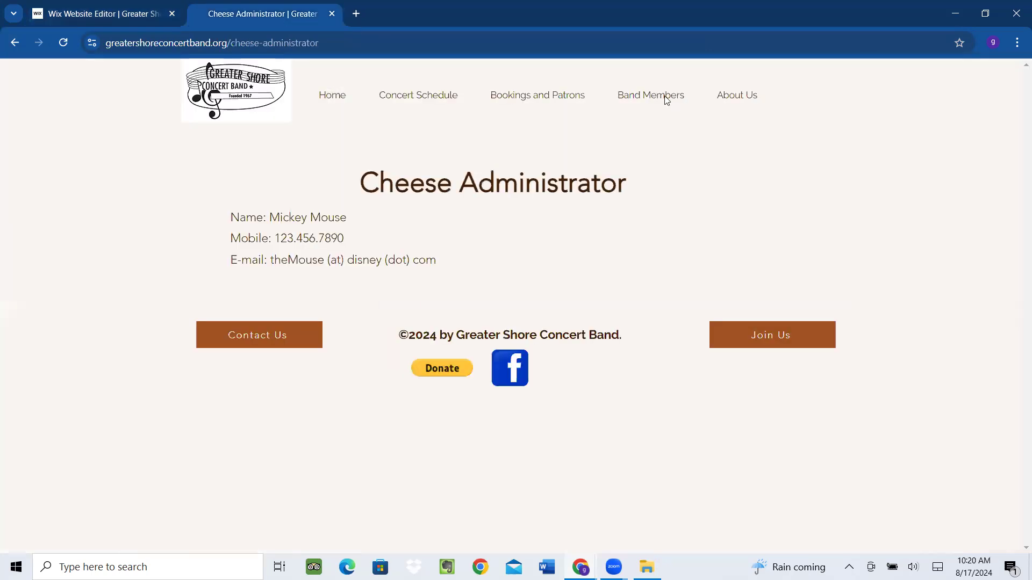
mouse_move(666, 100)
key(F5)
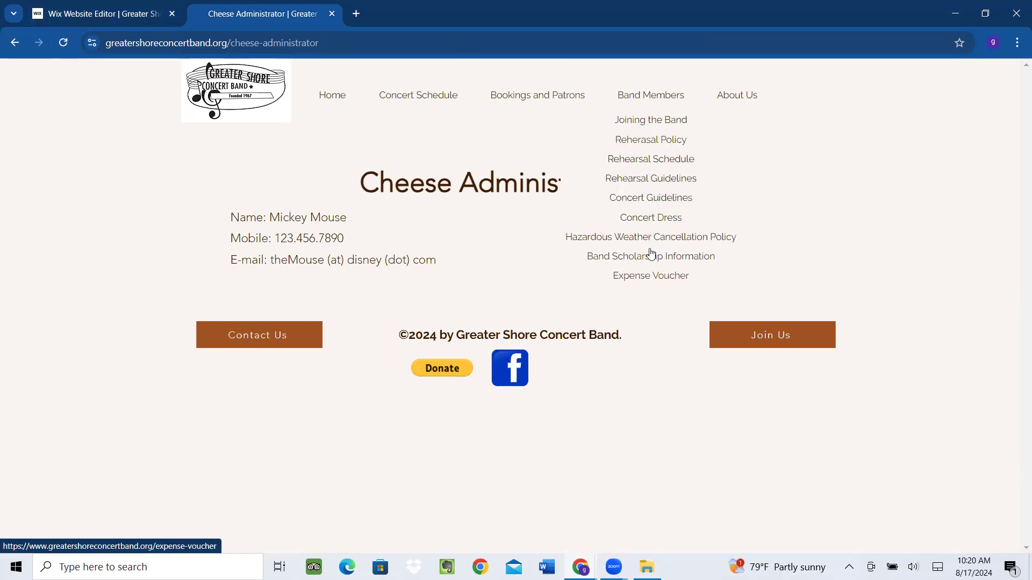
mouse_move(737, 94)
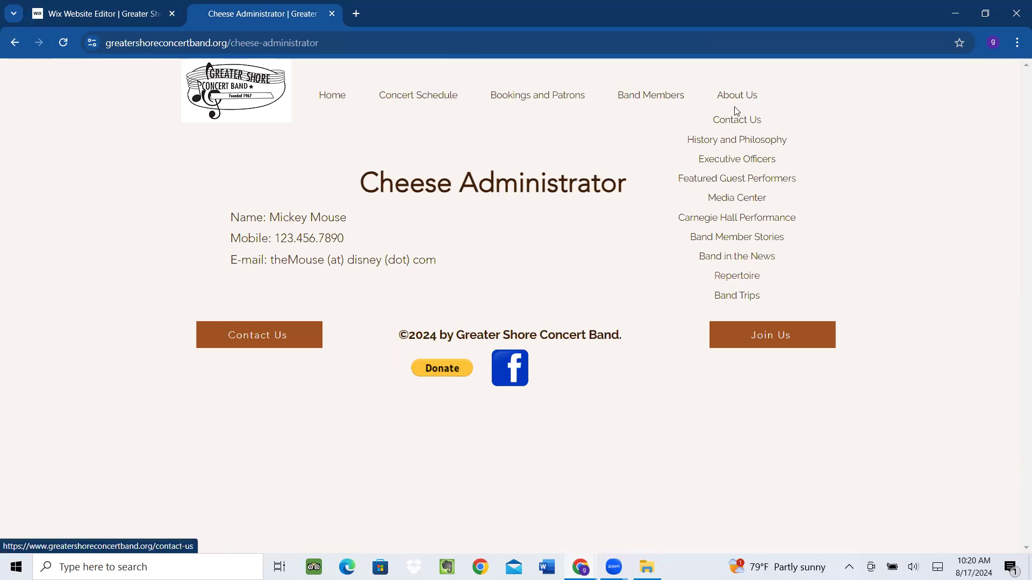
click(735, 159)
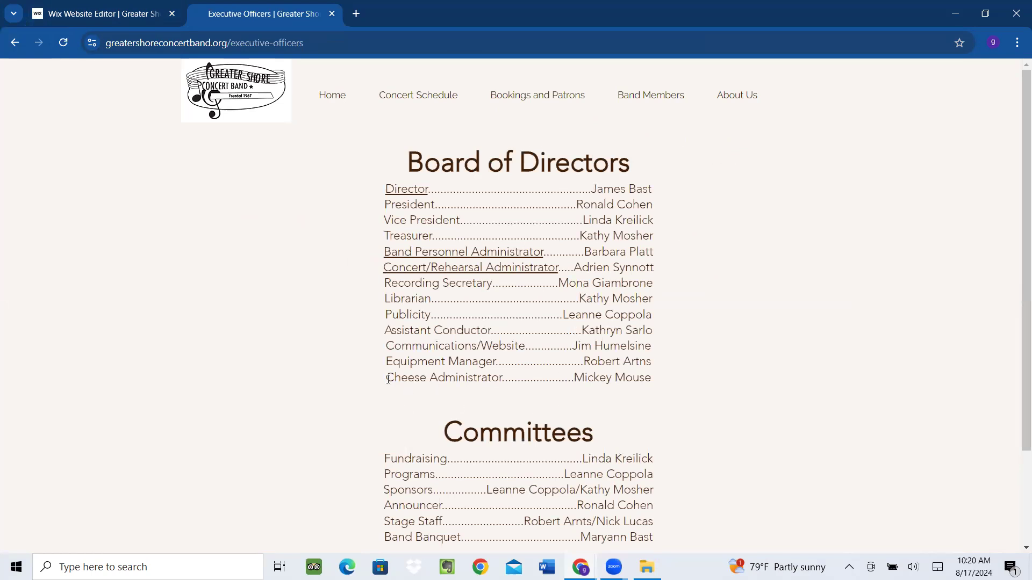
drag(386, 377, 502, 378)
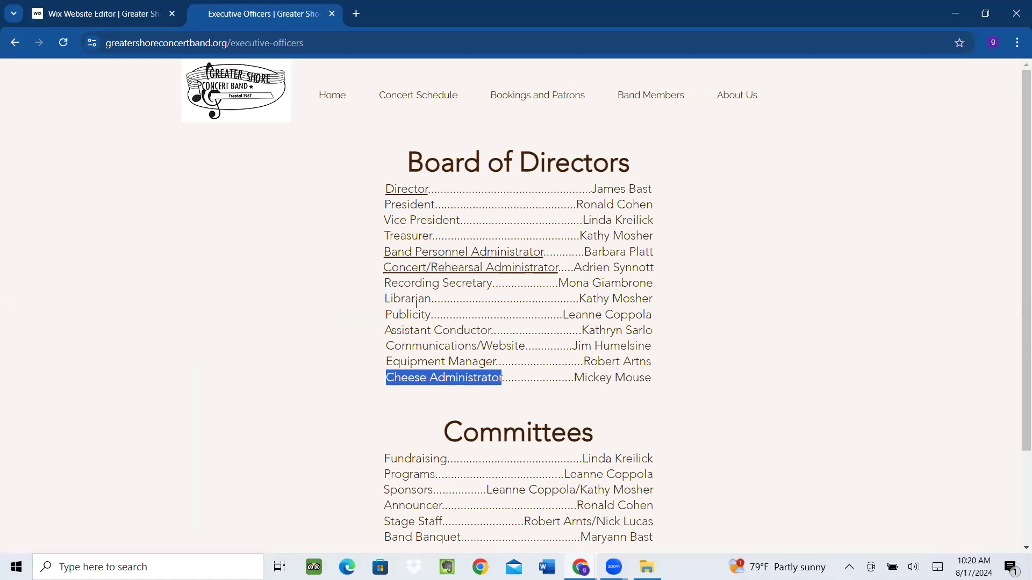
Back in the Wix editor, dismiss the publish confirmation and bring up the Executive Officers page for editing by way of the preview
click(121, 16)
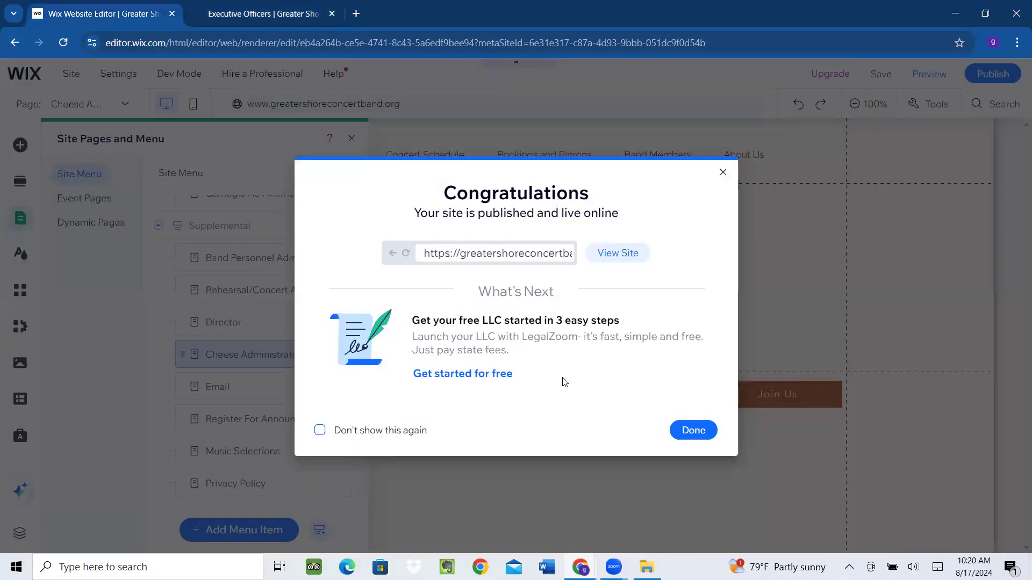
click(687, 431)
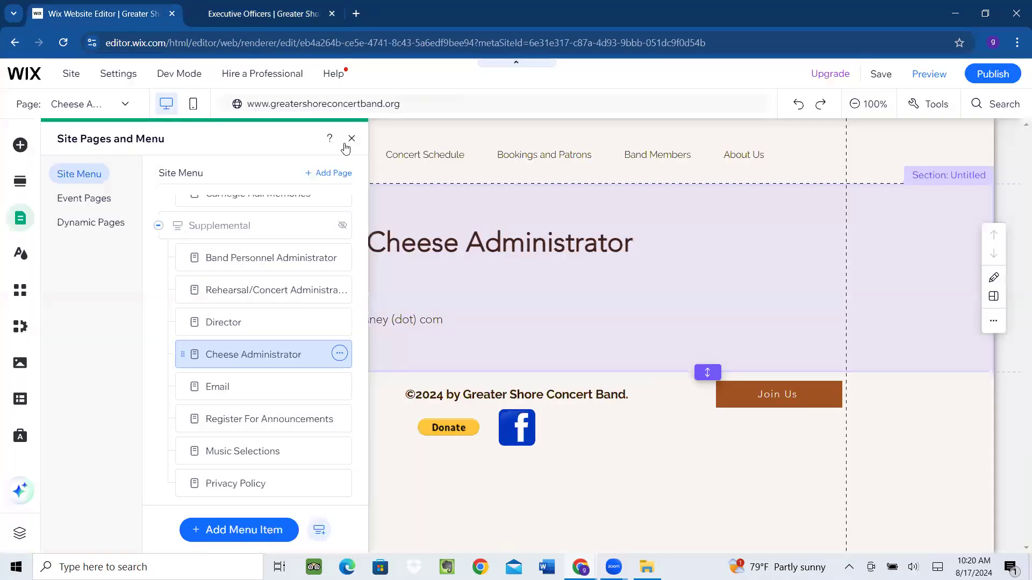
click(353, 141)
click(929, 77)
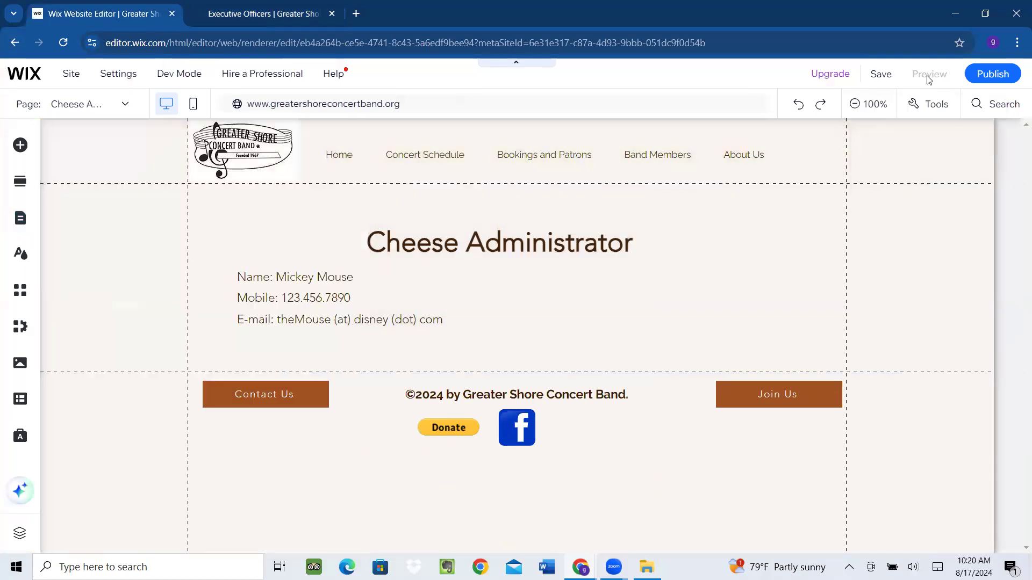
mouse_move(741, 130)
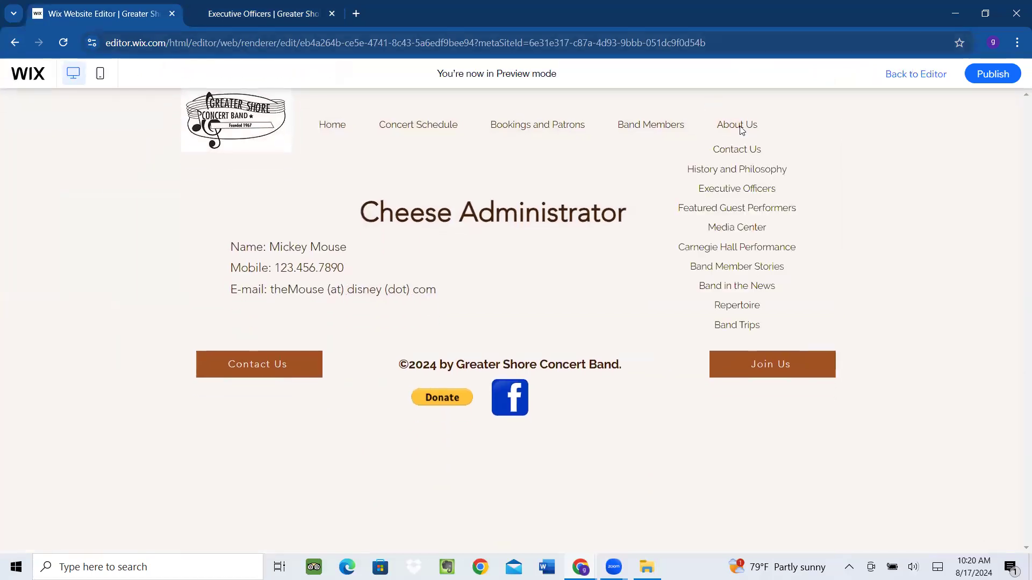
click(729, 190)
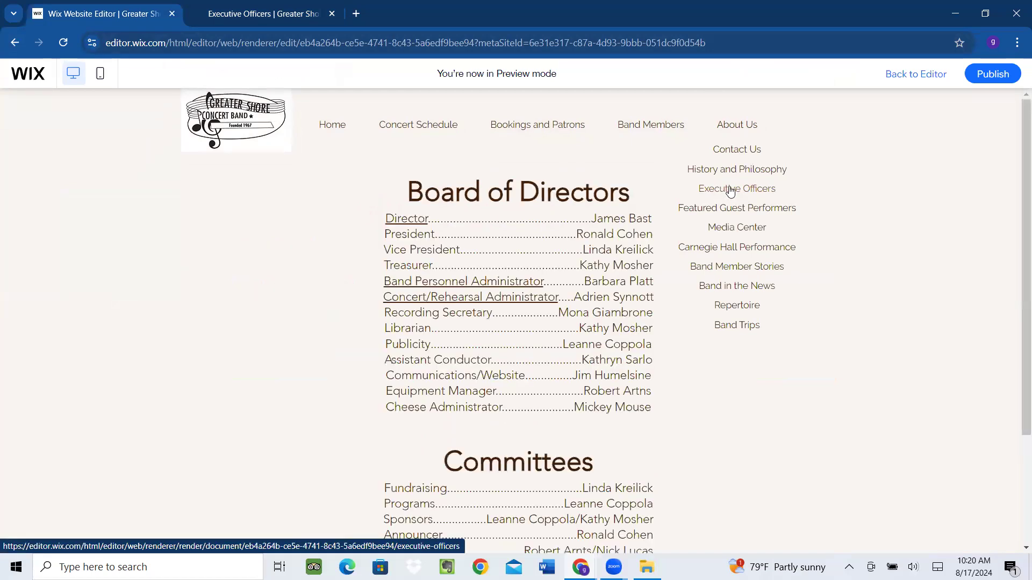
click(897, 78)
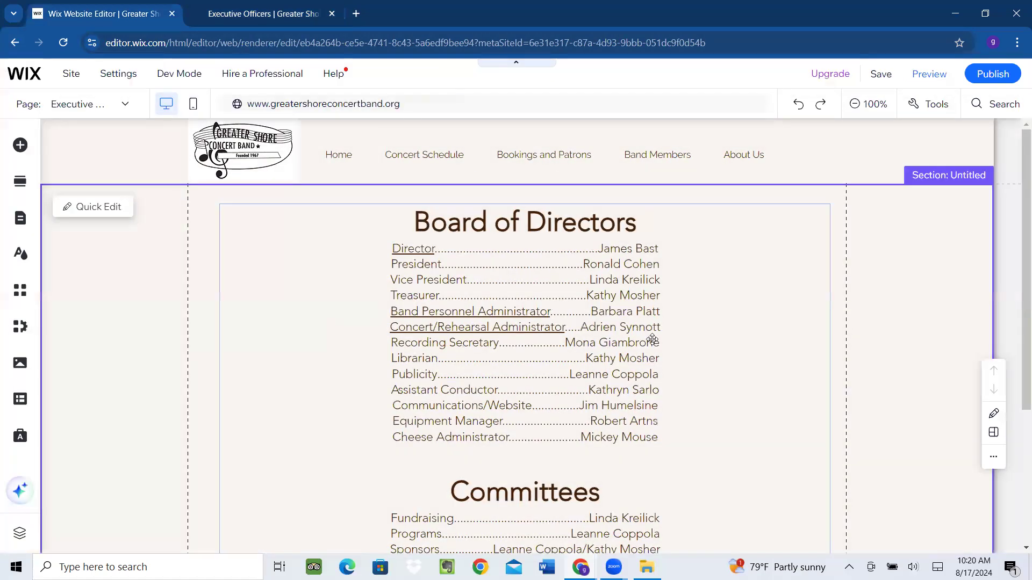
Link the Cheese Administrator text in the Board of Directors list to the Cheese Administrator page, opening in the current window
click(653, 341)
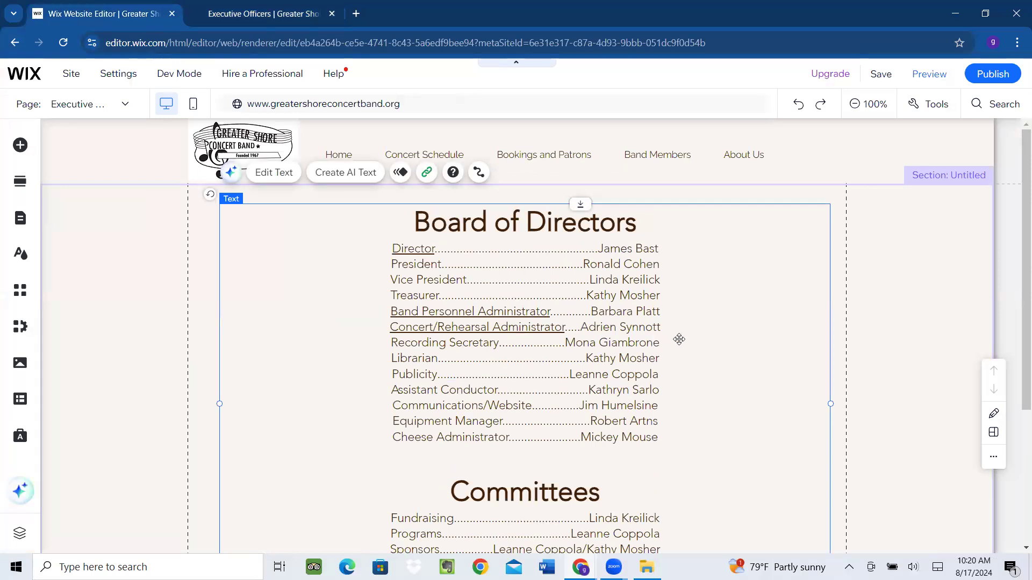
double_click(619, 340)
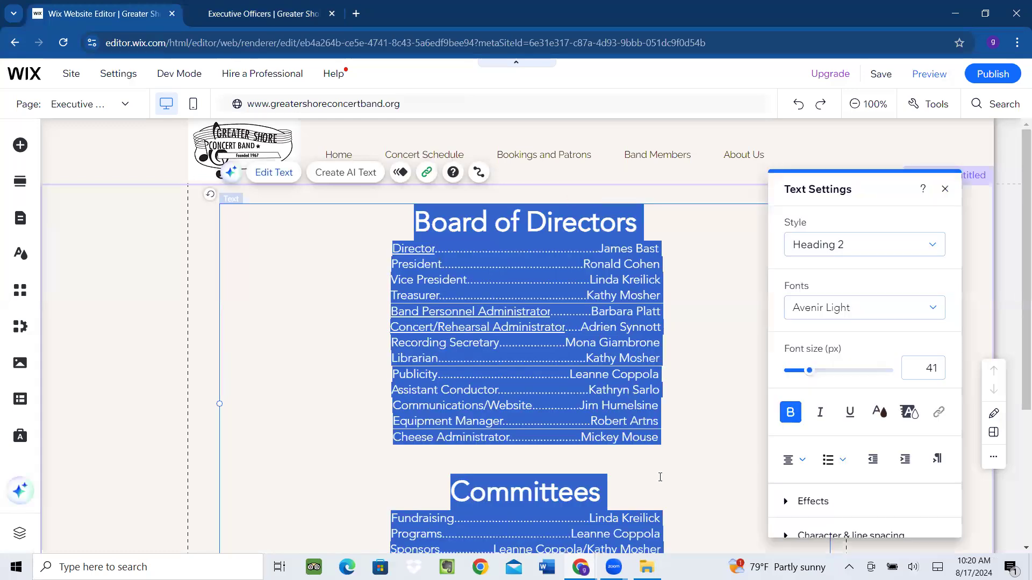
click(673, 442)
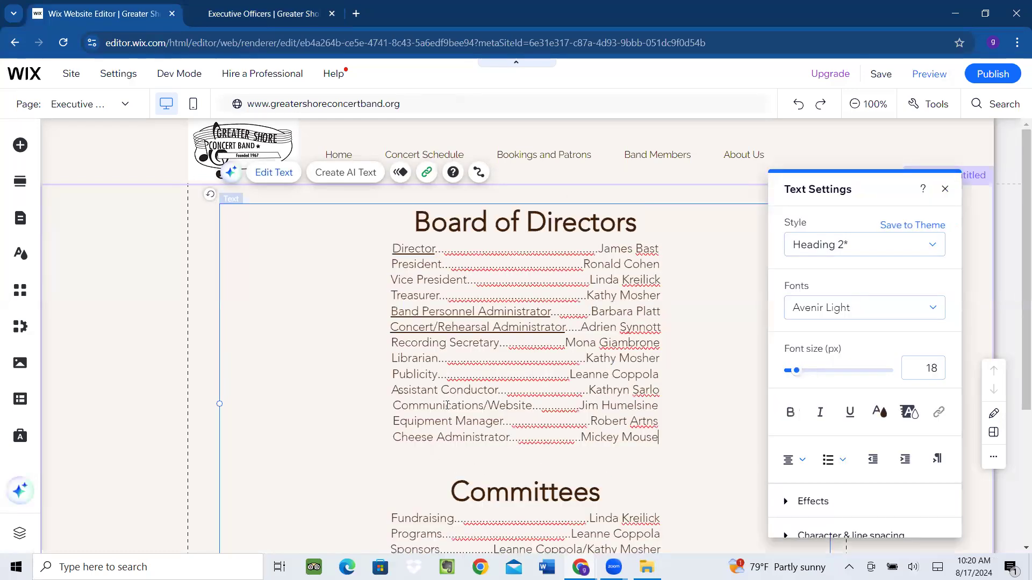
drag(392, 438, 508, 440)
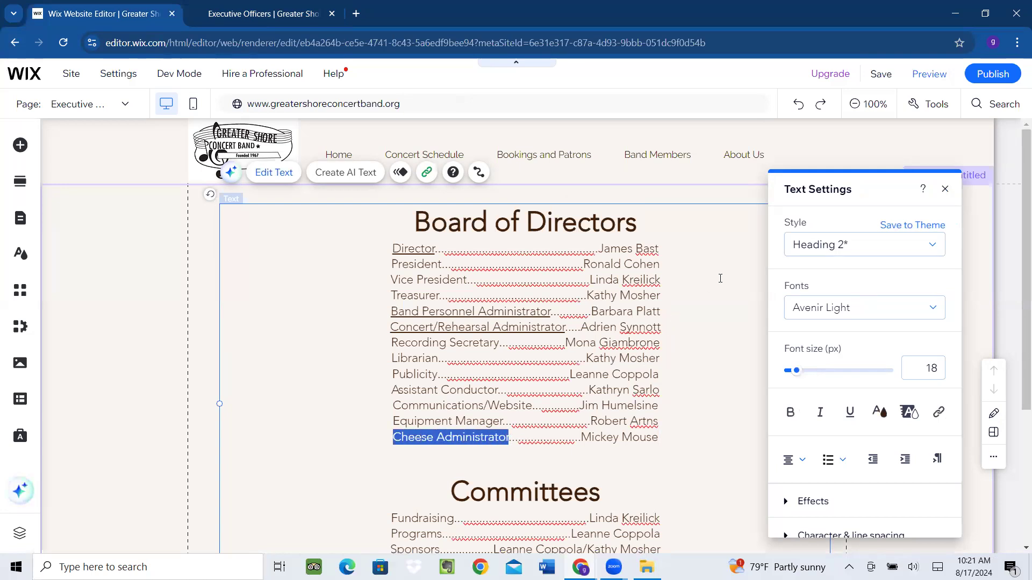
click(937, 412)
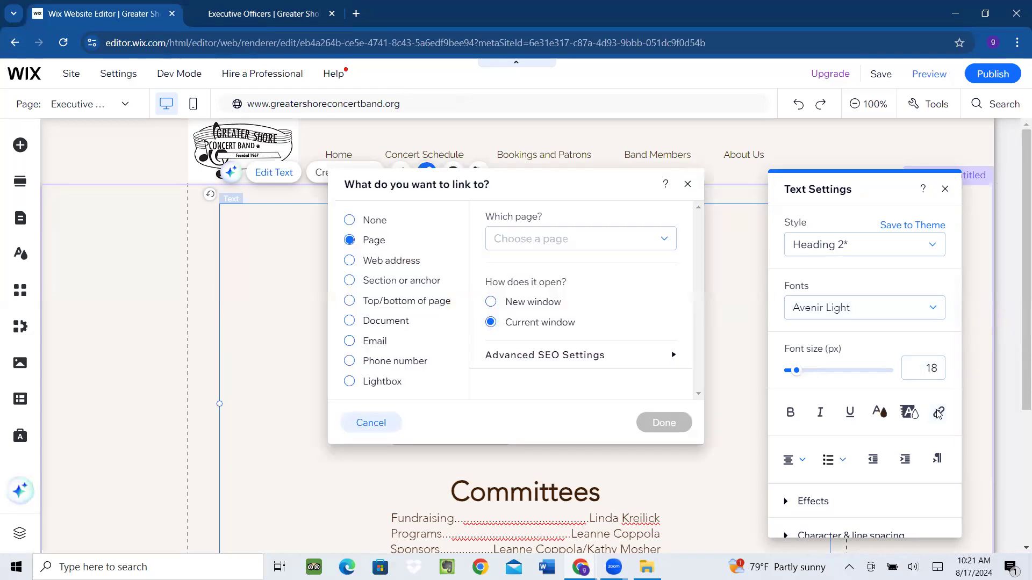
click(349, 261)
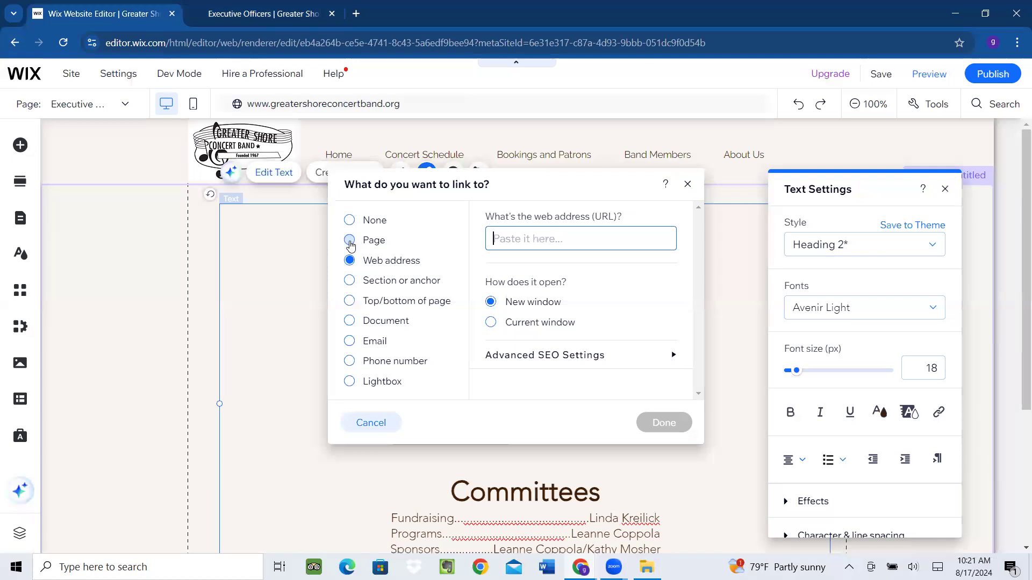
click(350, 241)
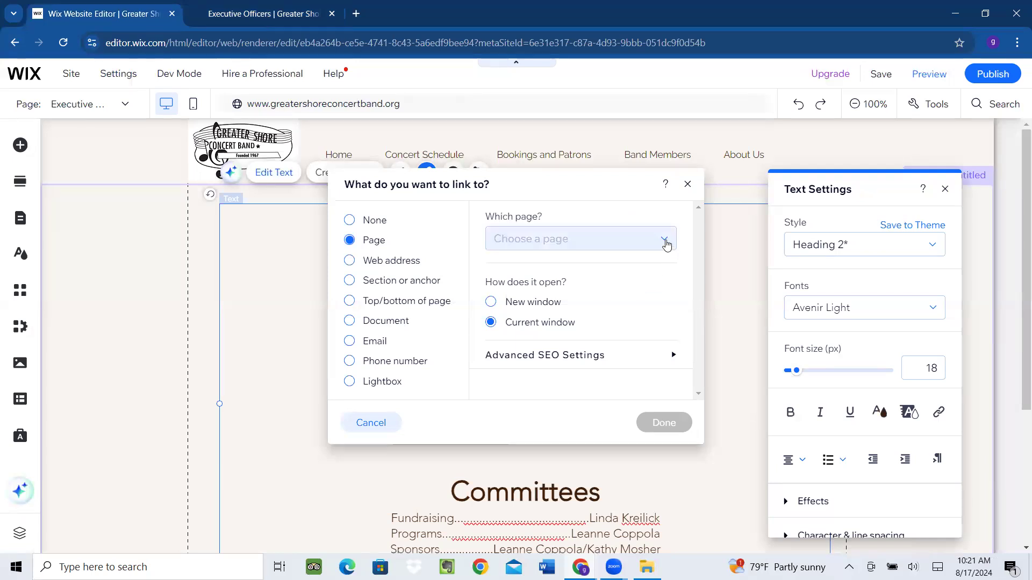
click(665, 240)
drag(677, 273, 677, 397)
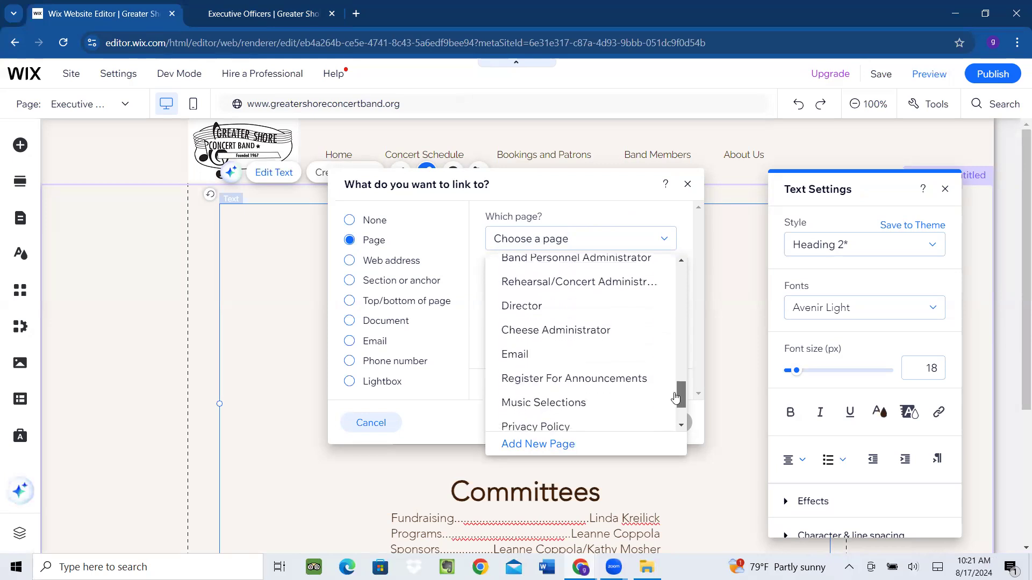
click(575, 331)
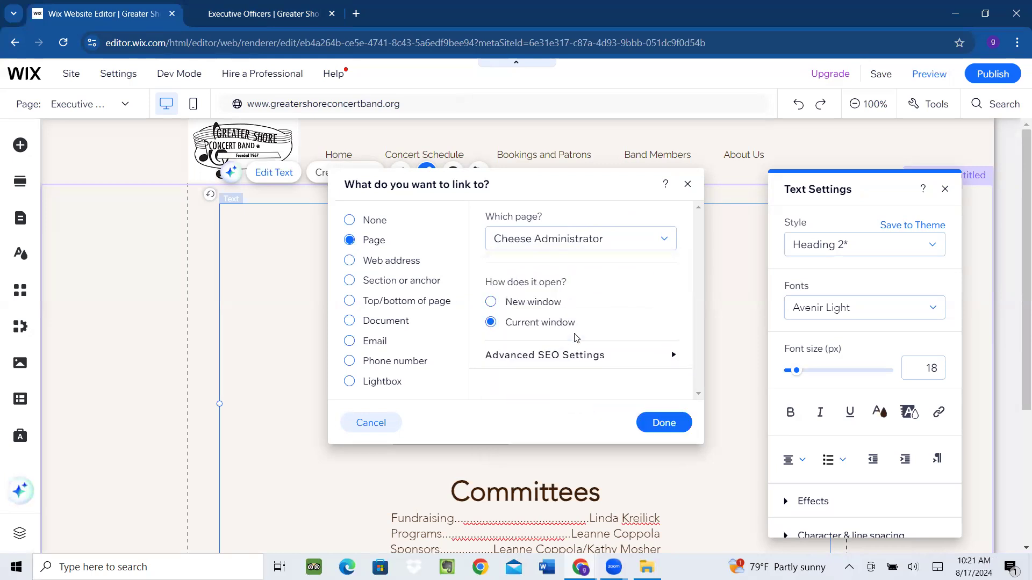
click(664, 424)
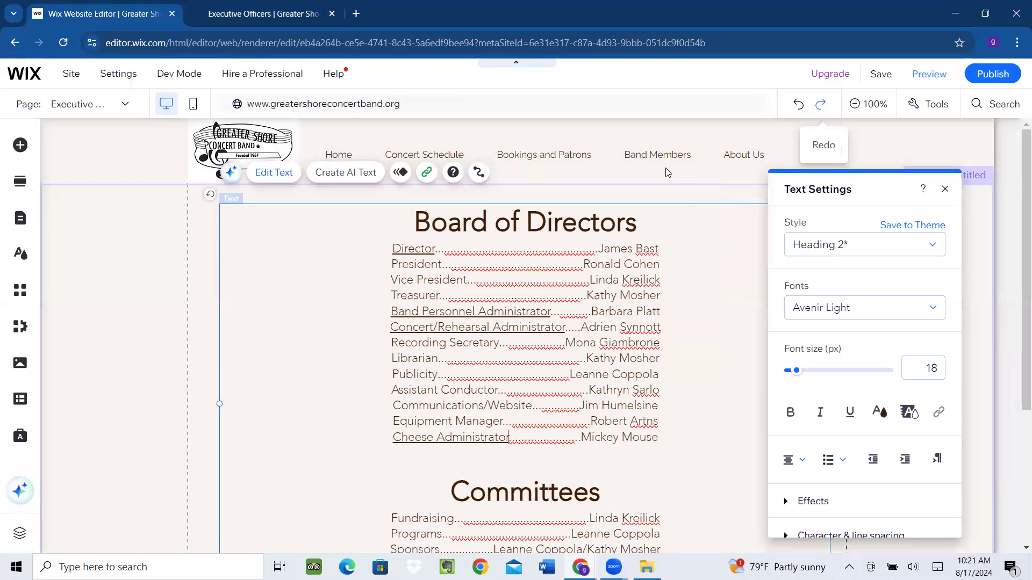
Preview the Executive Officers page, follow the Cheese Administrator link to test it, and return to the editor
click(938, 76)
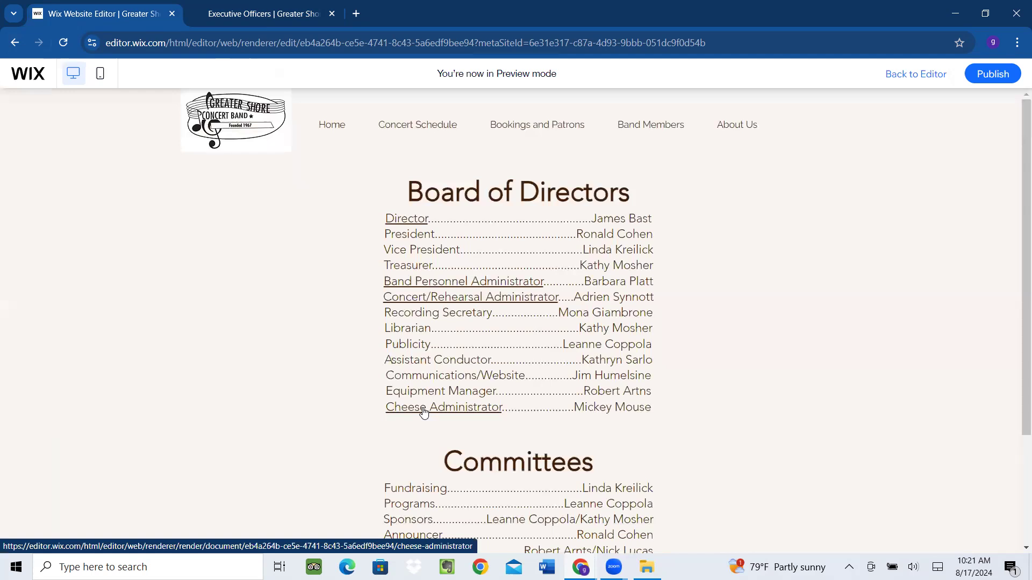
click(455, 408)
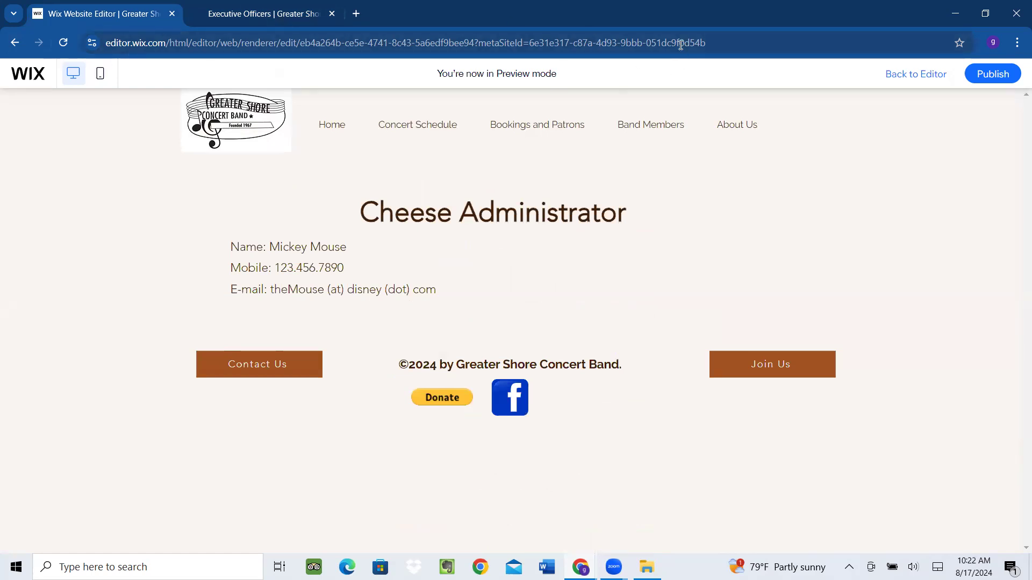
click(13, 43)
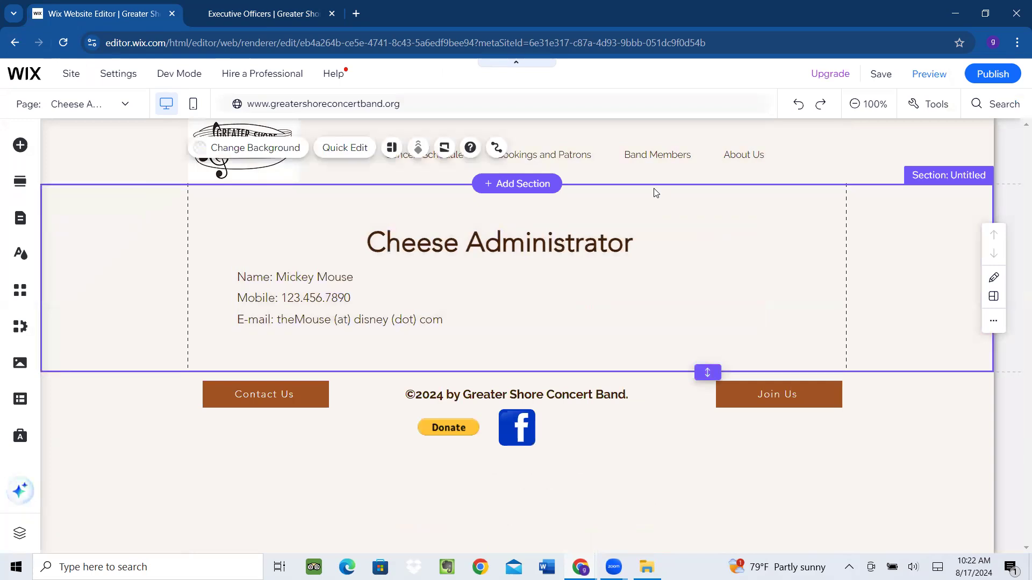
Publish the site, dismiss the confirmation, and switch to the live Executive Officers page
mouse_move(992, 81)
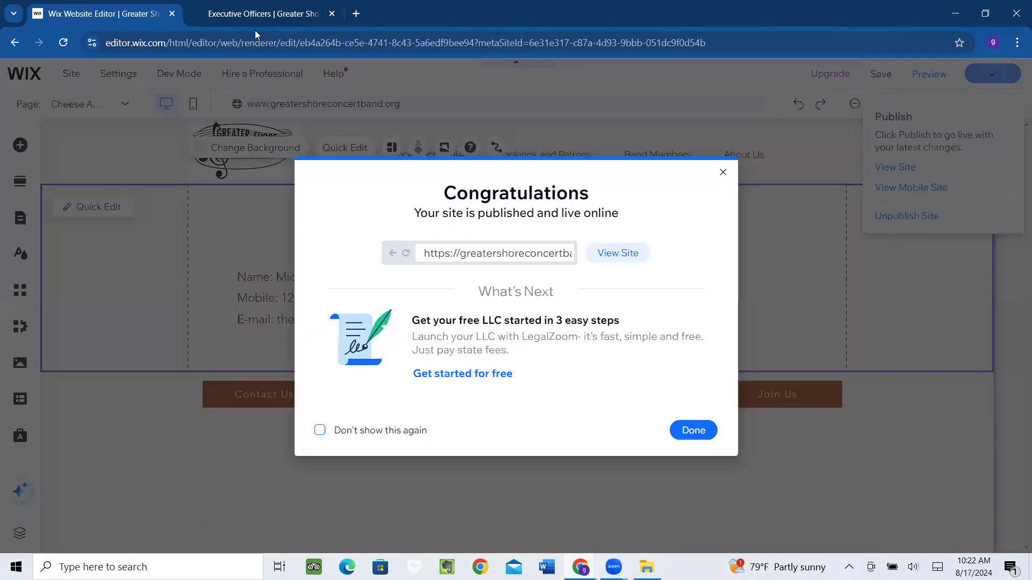
click(691, 432)
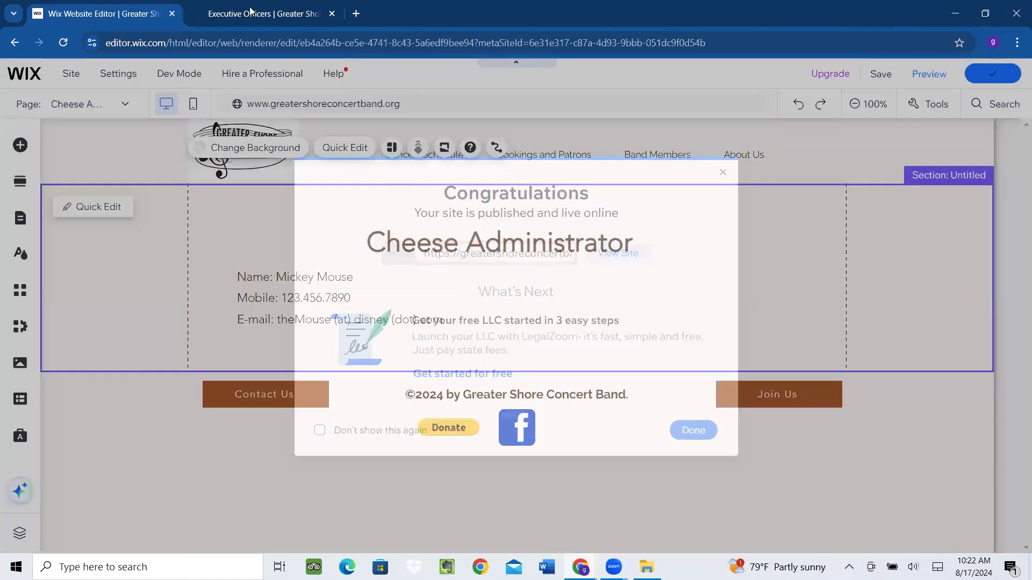
click(253, 15)
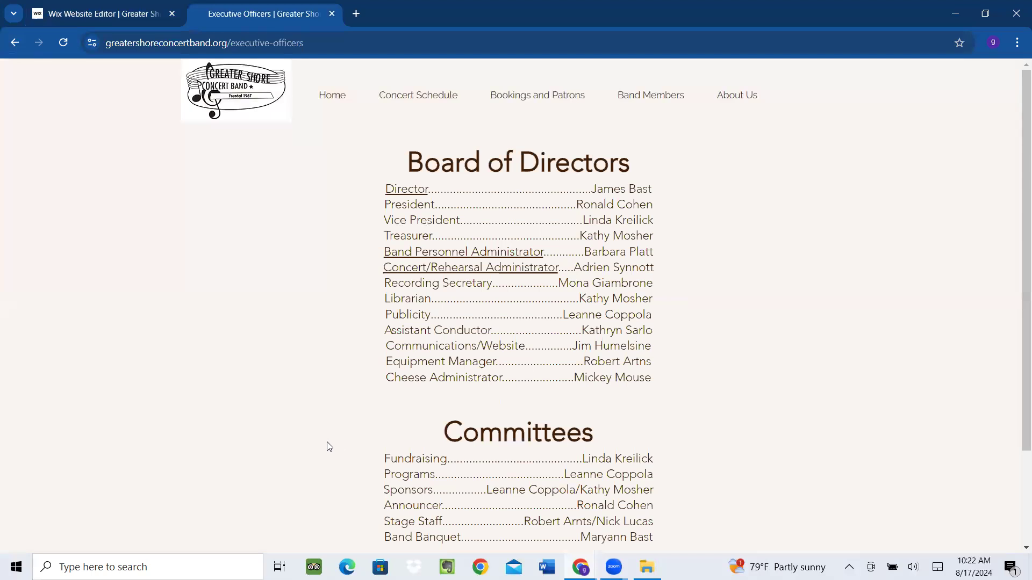
Reload the live Executive Officers page, follow the Cheese Administrator link to test it, and return to the officers list
click(64, 43)
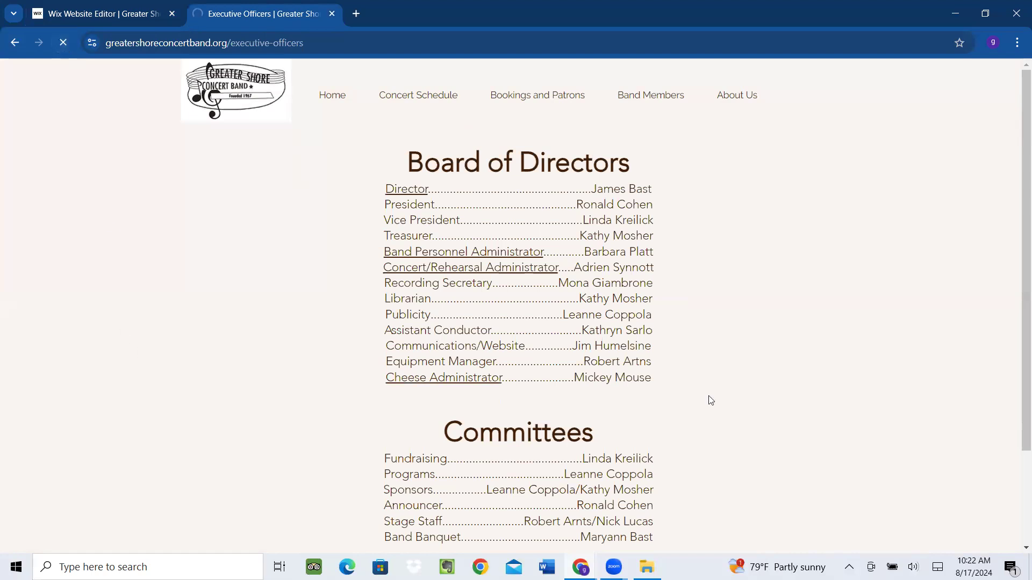
click(461, 383)
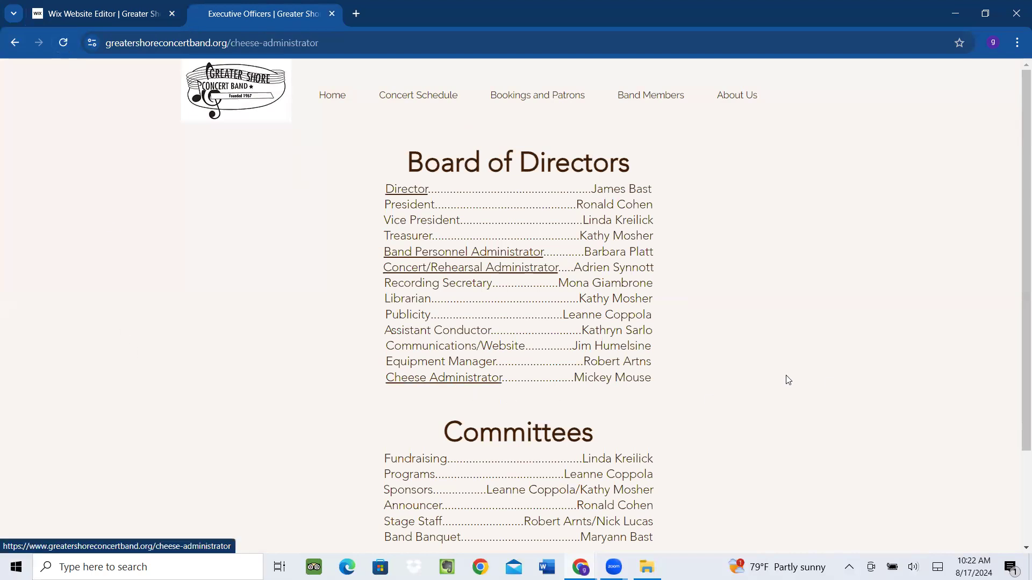
click(15, 42)
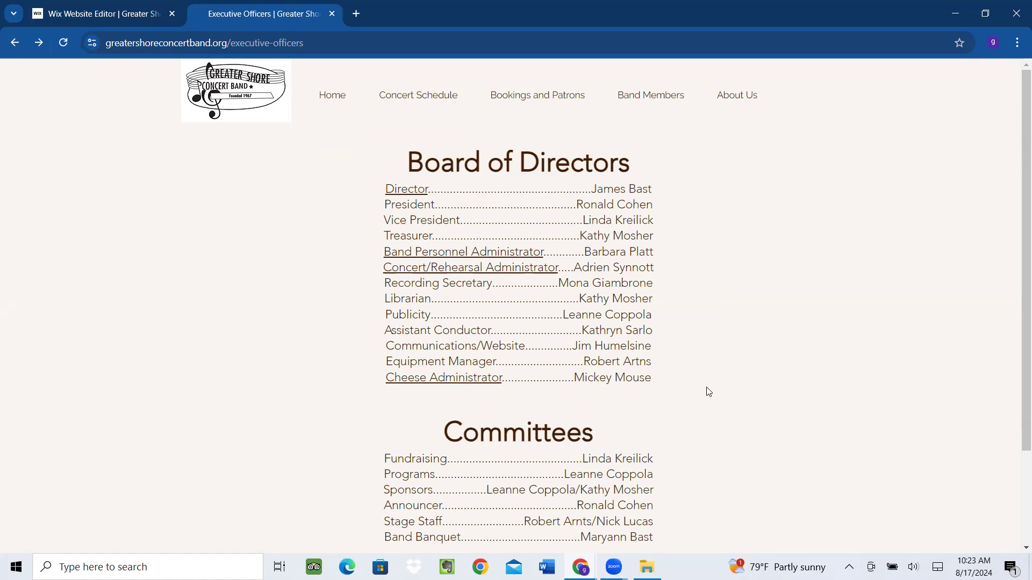
Back in the Wix editor, bring up the Executive Officers page for editing by way of the preview
click(81, 16)
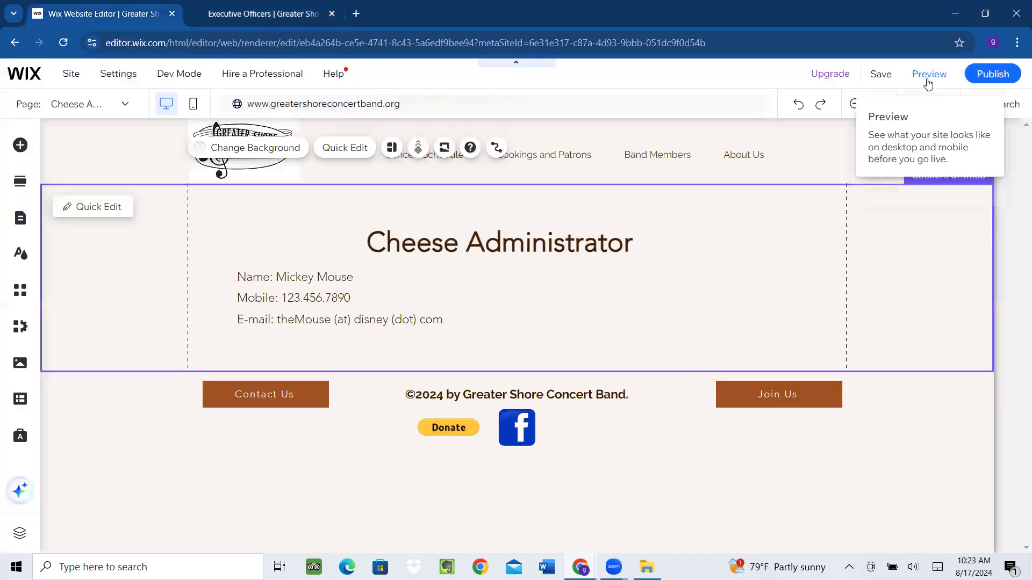
click(927, 80)
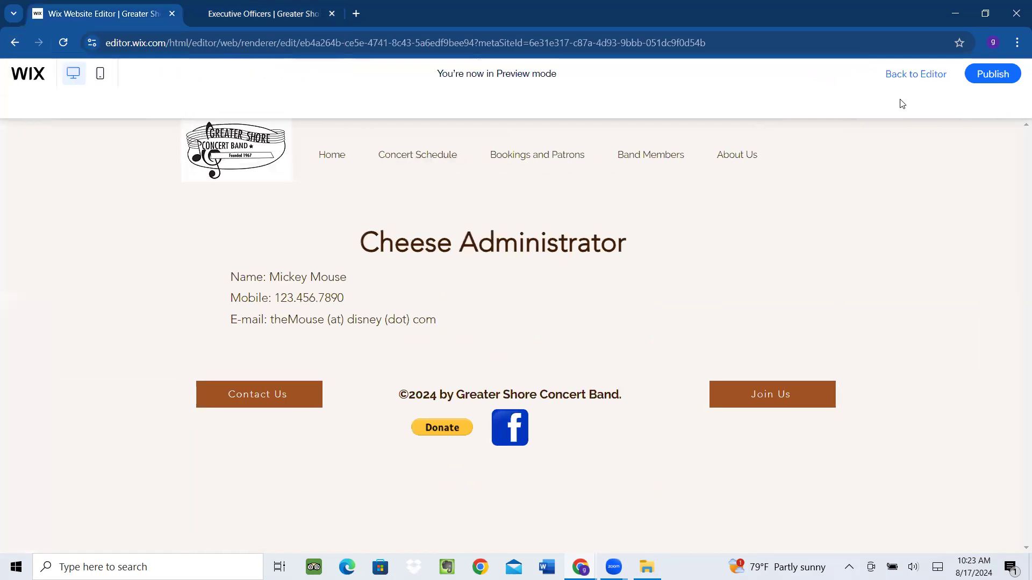
mouse_move(739, 132)
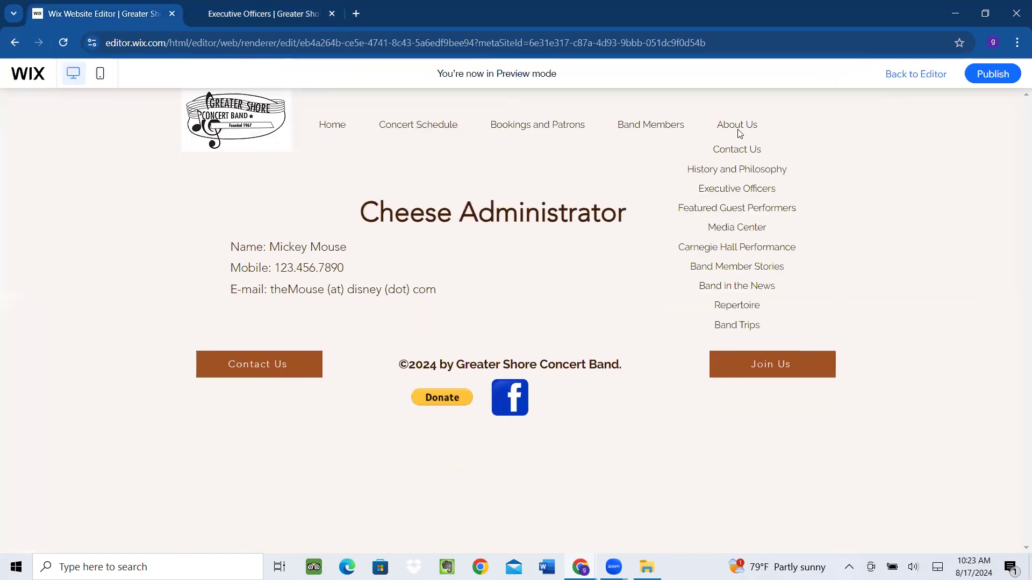
click(738, 191)
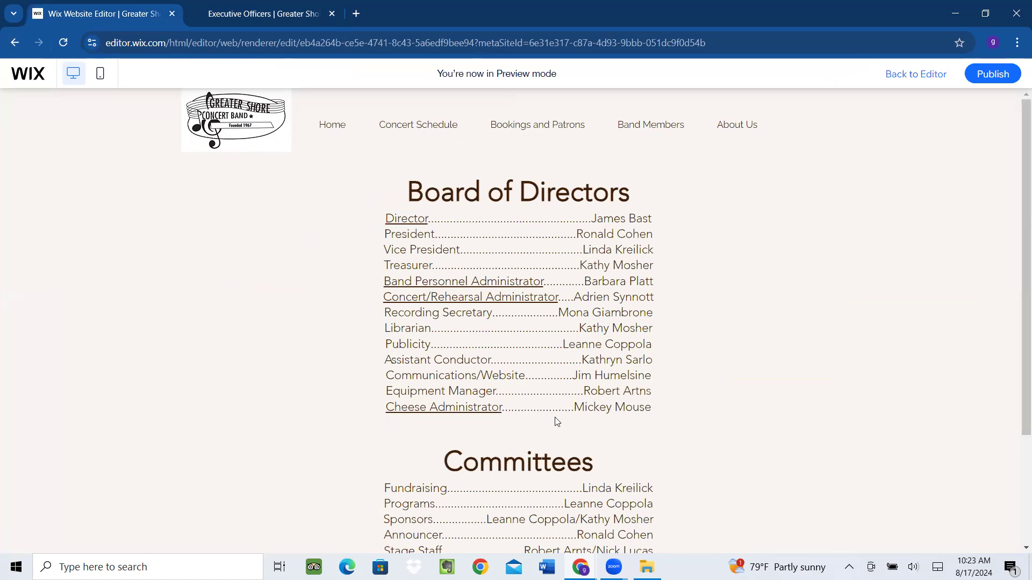
triple_click(591, 407)
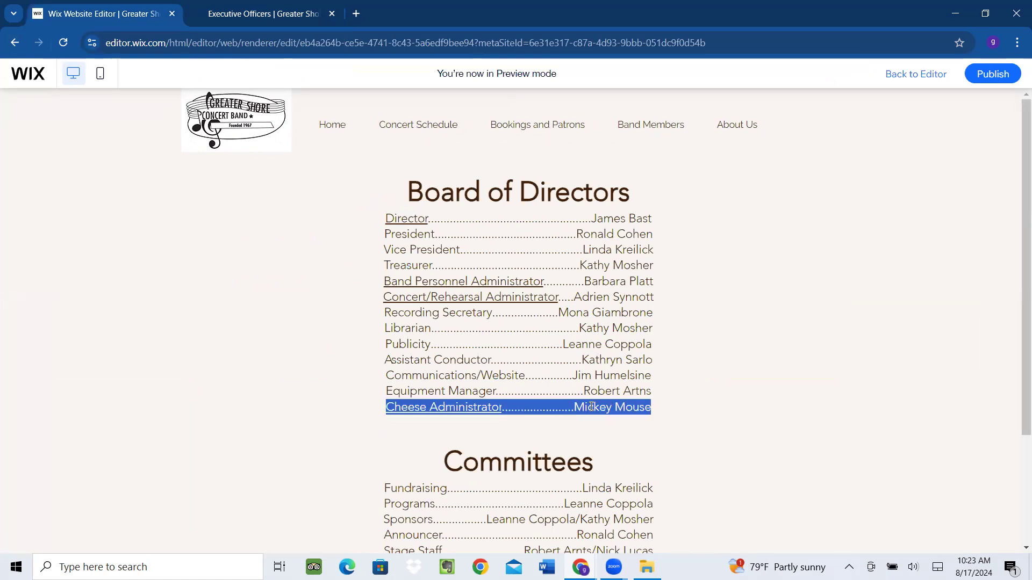
click(915, 73)
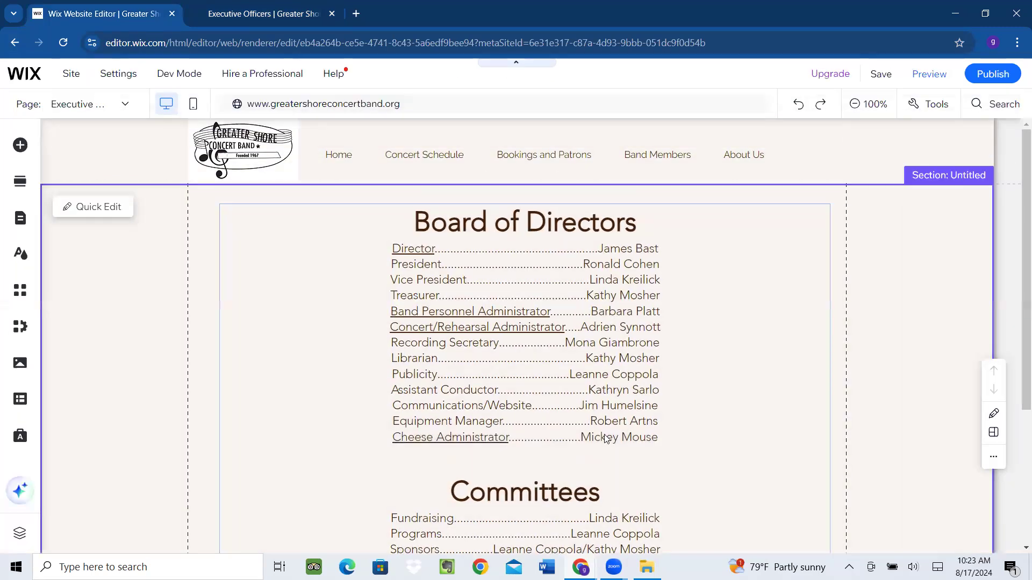
Delete the entire Cheese Administrator line, including its link and the empty line, from the Board of Directors list
click(605, 437)
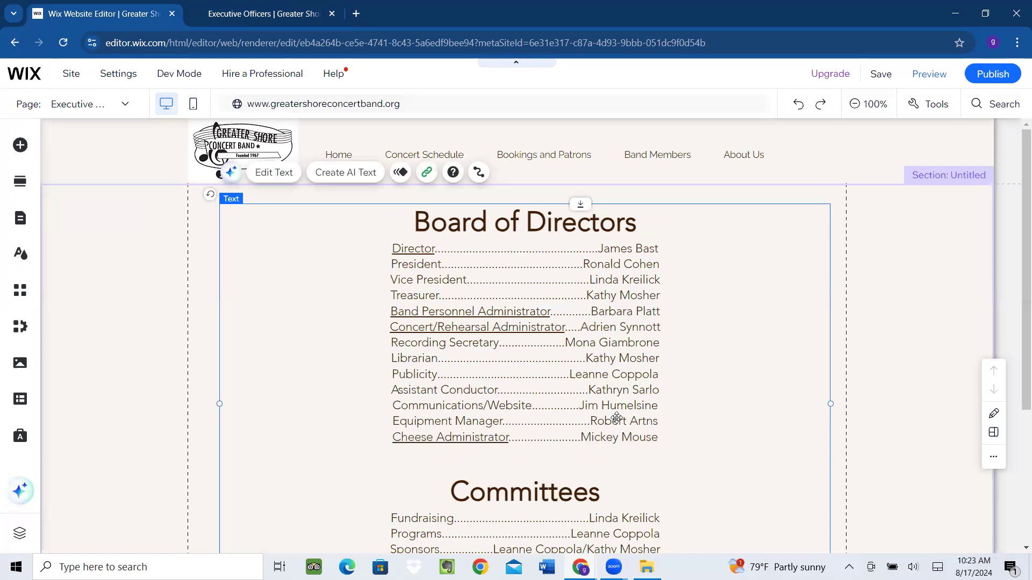
double_click(616, 418)
click(653, 438)
key(ctrl+Left)
click(659, 438)
key(BackSpace)
key(BackSpace)
key(BackSpace)
key(BackSpace)
key(BackSpace)
key(BackSpace)
key(BackSpace)
key(BackSpace)
key(BackSpace)
key(BackSpace)
key(BackSpace)
key(BackSpace)
key(BackSpace)
key(BackSpace)
key(BackSpace)
key(BackSpace)
key(BackSpace)
key(BackSpace)
key(BackSpace)
key(BackSpace)
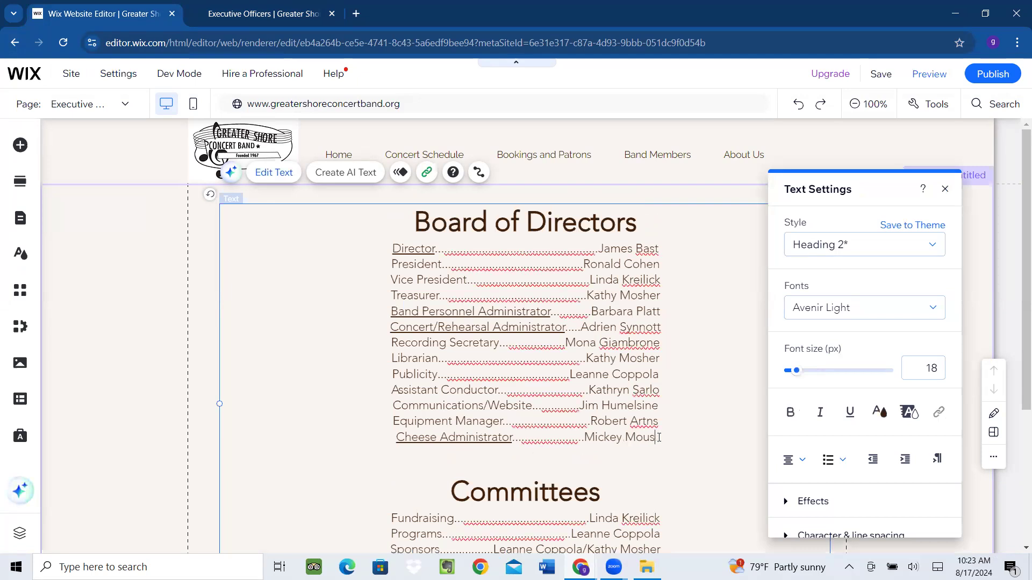
key(BackSpace)
key(BackSpace)
key(BackSpace)
key(BackSpace)
key(BackSpace)
key(BackSpace)
key(BackSpace)
key(BackSpace)
key(BackSpace)
key(BackSpace)
key(BackSpace)
key(BackSpace)
key(BackSpace)
key(BackSpace)
key(BackSpace)
key(BackSpace)
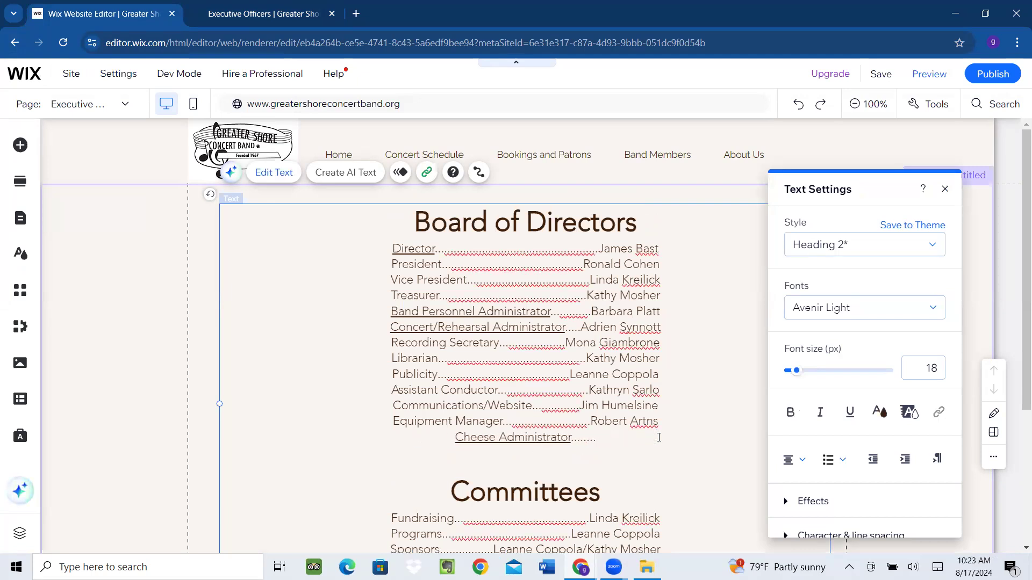
key(BackSpace)
key(BackSpace)
key(BackSpace)
key(BackSpace)
key(BackSpace)
key(BackSpace)
key(BackSpace)
key(BackSpace)
key(BackSpace)
key(BackSpace)
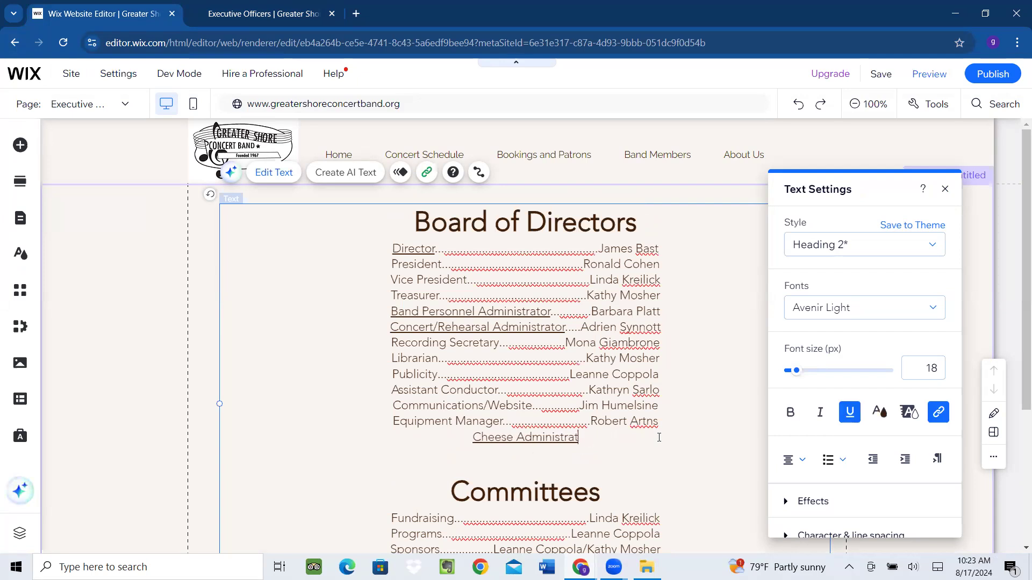
key(BackSpace)
key(BackSpace)
key(BackSpace)
key(BackSpace)
key(BackSpace)
key(BackSpace)
key(BackSpace)
key(BackSpace)
key(BackSpace)
key(BackSpace)
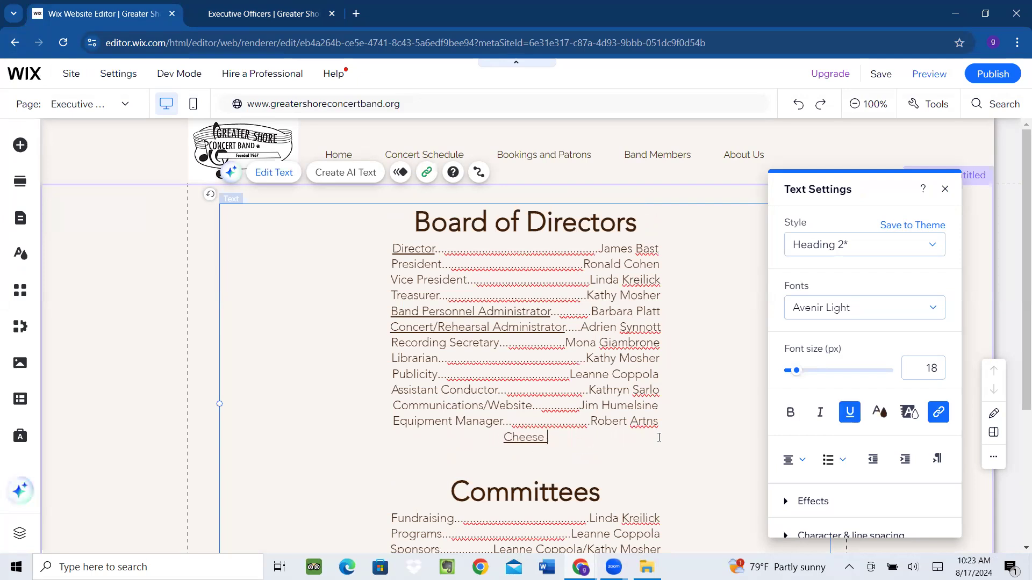
key(BackSpace)
key(BackSpace)
key(BackSpace)
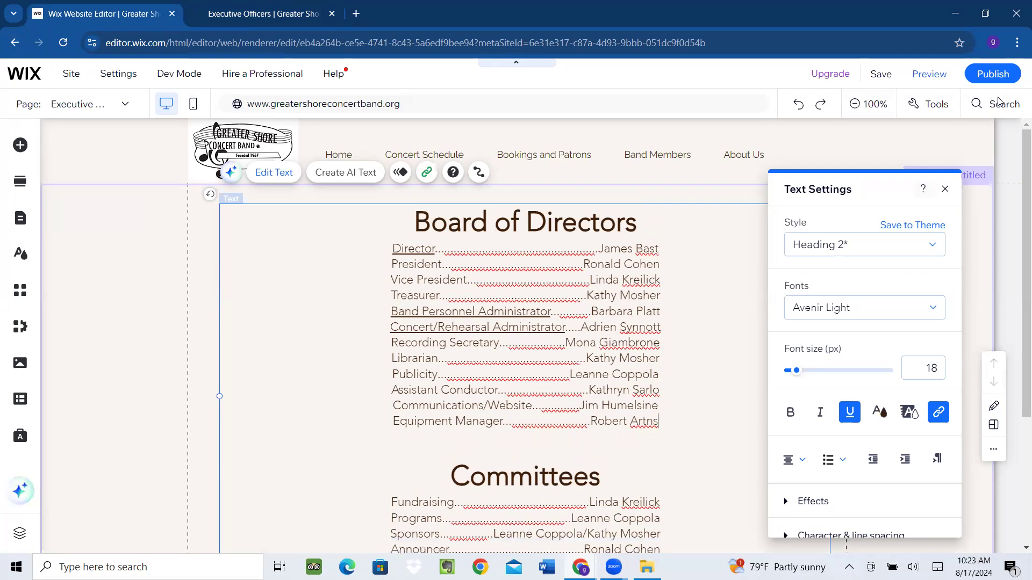
Publish the site, then check the reloaded live Executive Officers page and the site's About Us and Band Members menus
click(992, 73)
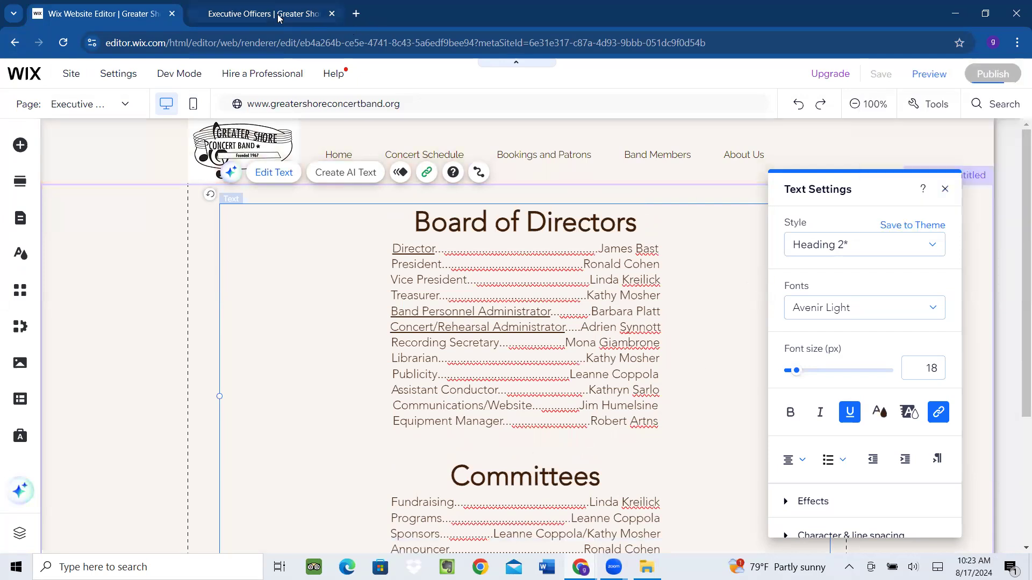
click(279, 15)
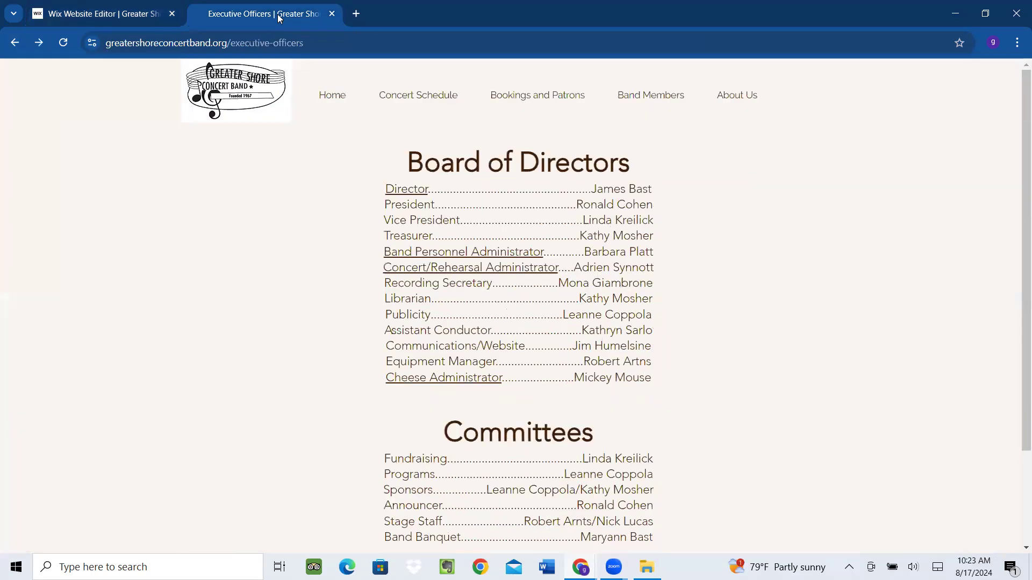
click(63, 44)
click(63, 44)
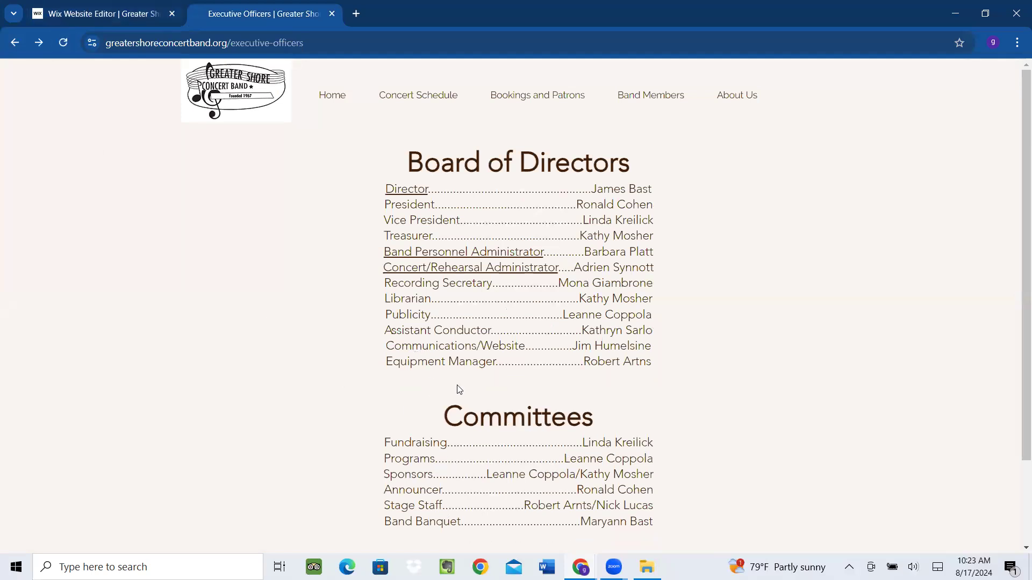
mouse_move(736, 99)
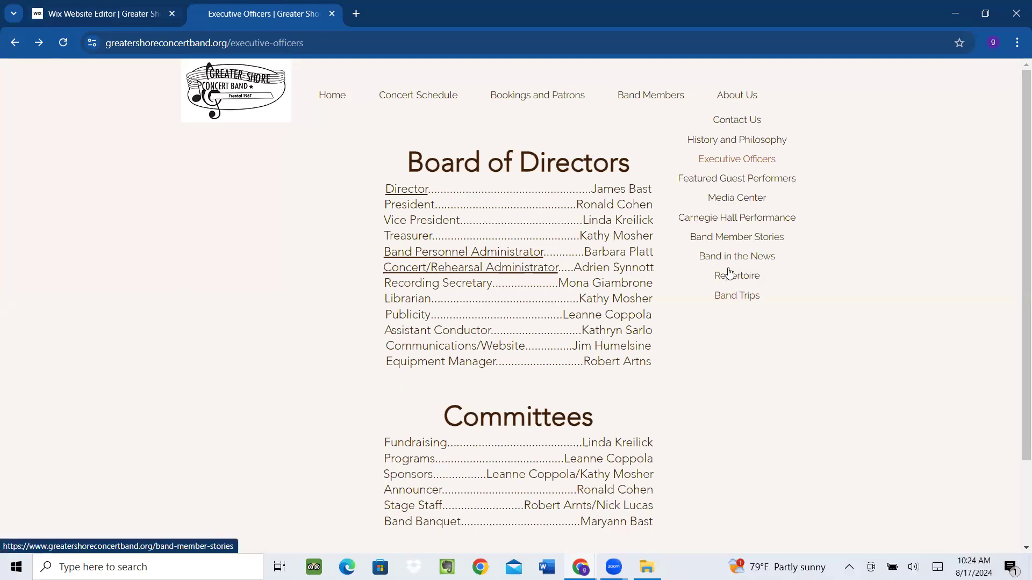
mouse_move(652, 98)
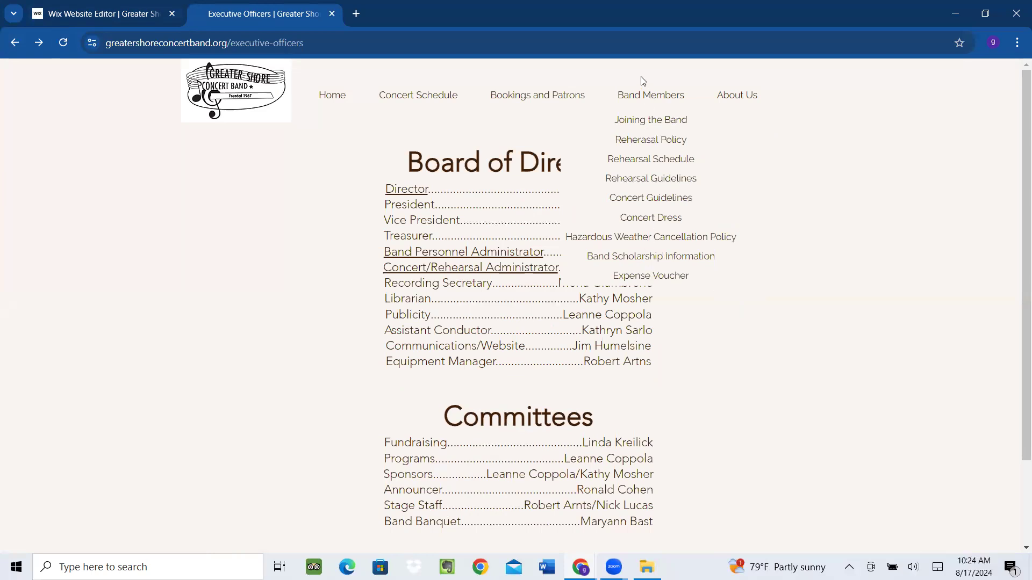
click(334, 43)
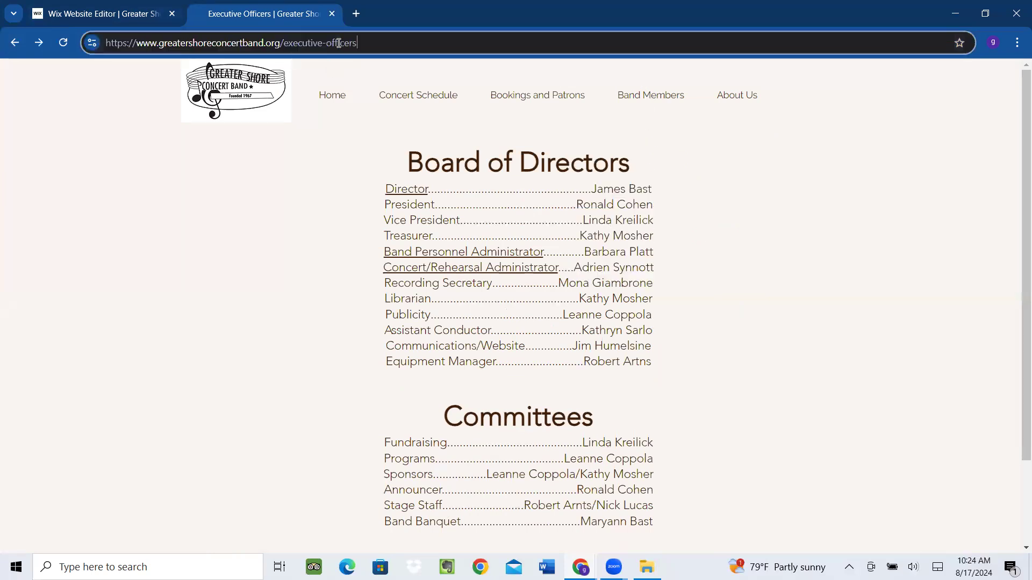
key(BackSpace)
key(BackSpace)
key(BackSpace)
key(BackSpace)
key(BackSpace)
key(BackSpace)
key(BackSpace)
key(BackSpace)
key(BackSpace)
key(BackSpace)
key(BackSpace)
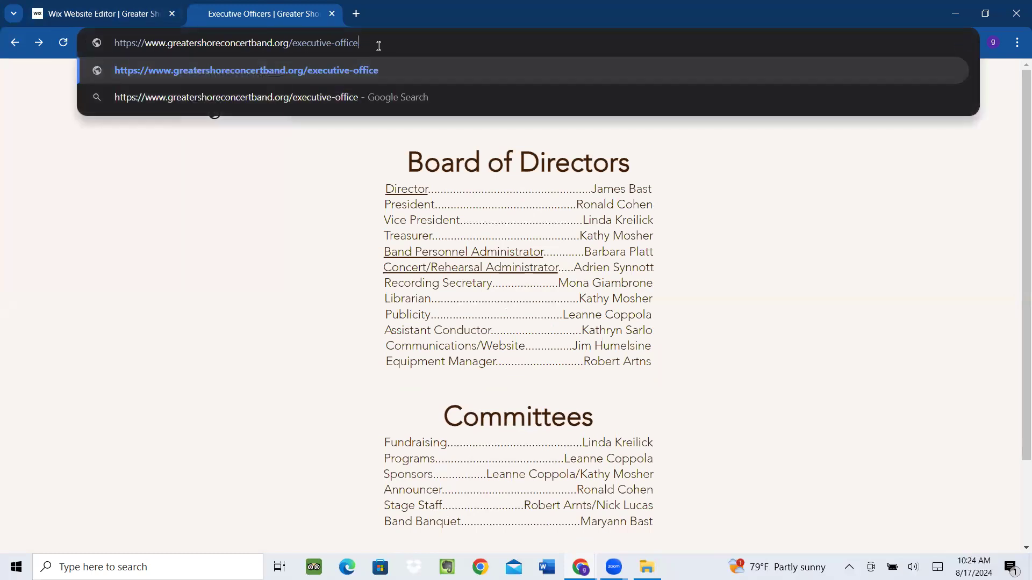
key(BackSpace)
key(BackSpace)
key(BackSpace)
key(BackSpace)
key(BackSpace)
key(BackSpace)
key(BackSpace)
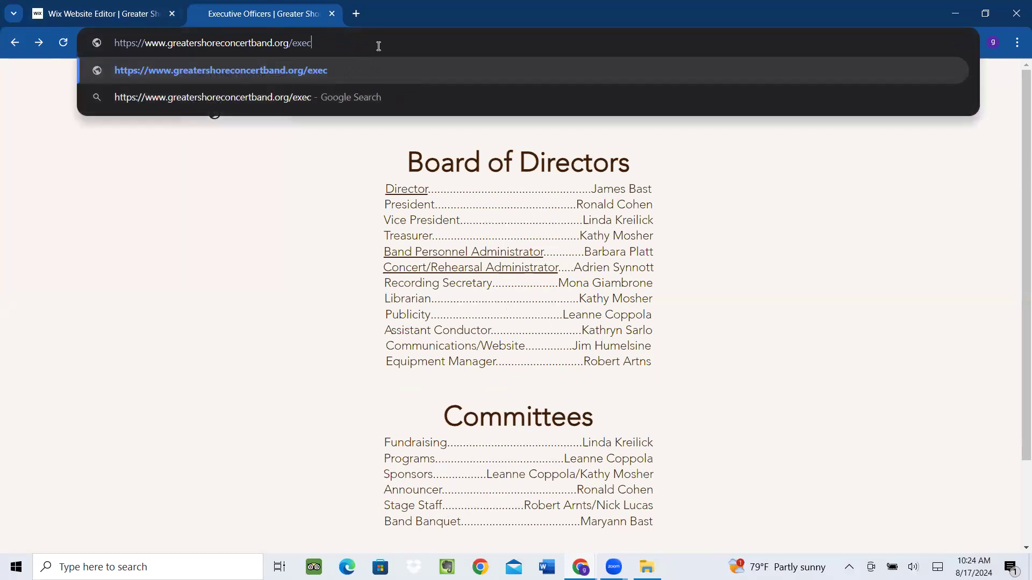
text(chees)
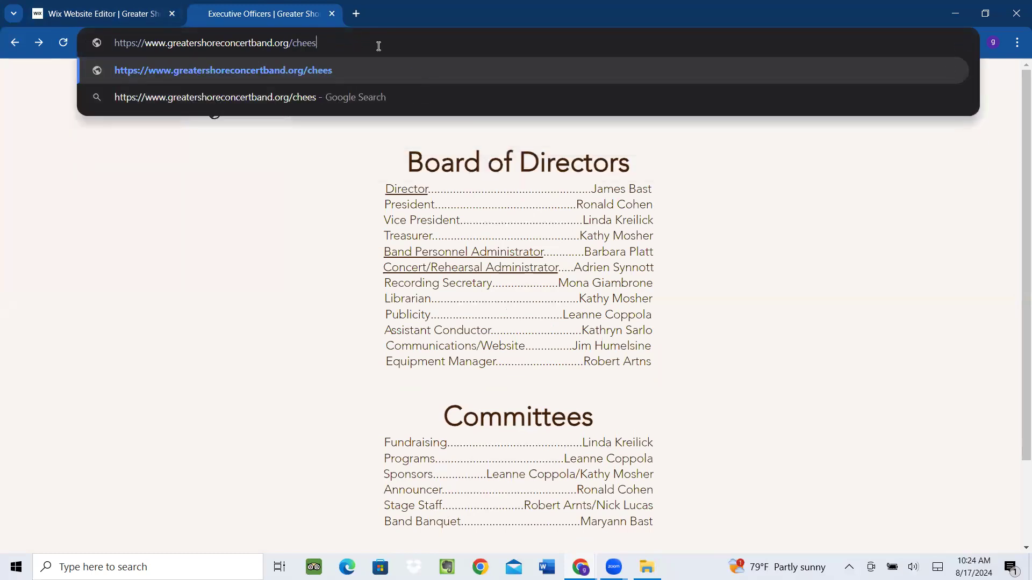
text(e-administrator)
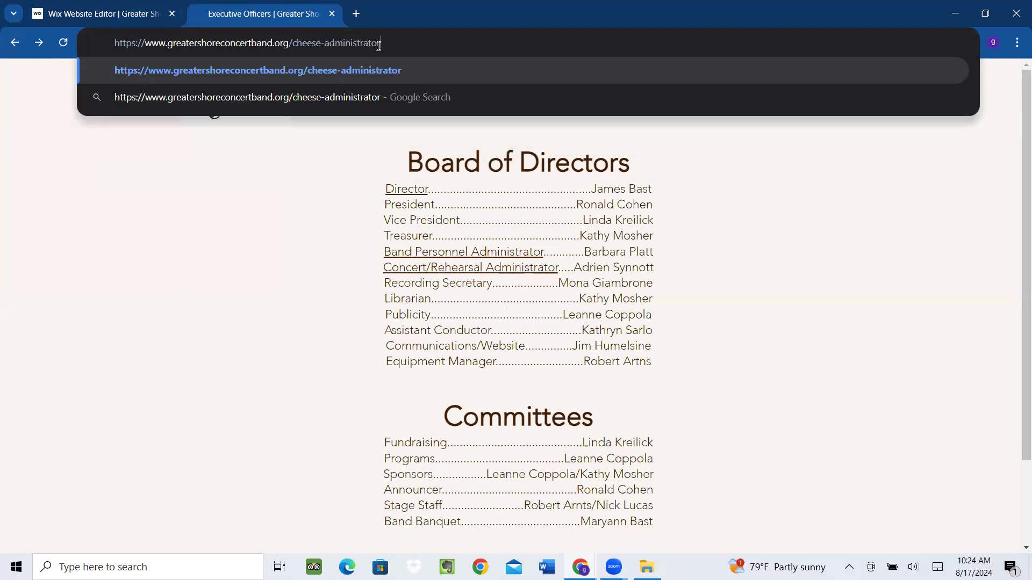
key(Return)
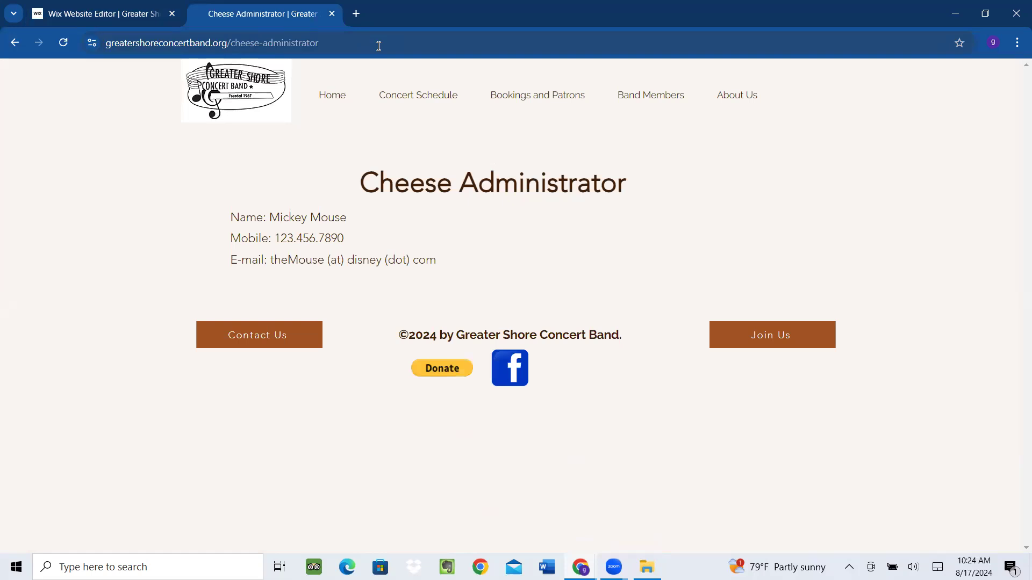
Back in the Wix editor, dismiss the publish confirmation and close the text settings
click(93, 15)
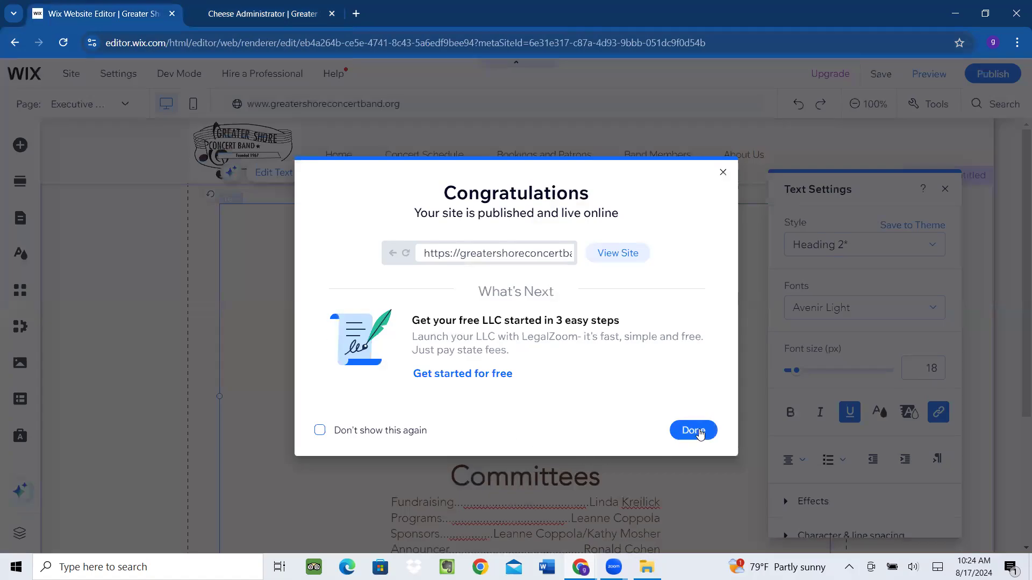
click(699, 433)
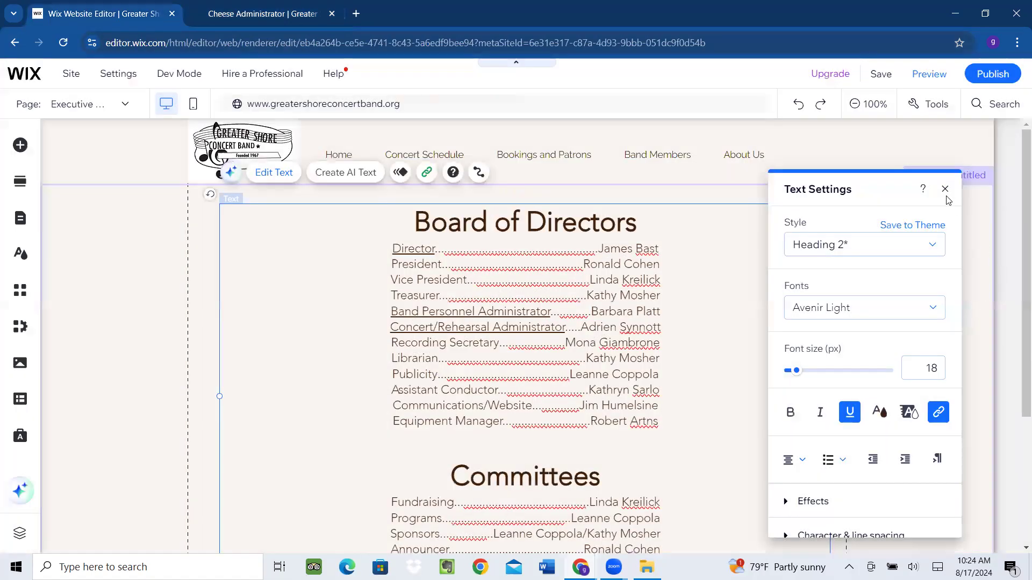
click(944, 189)
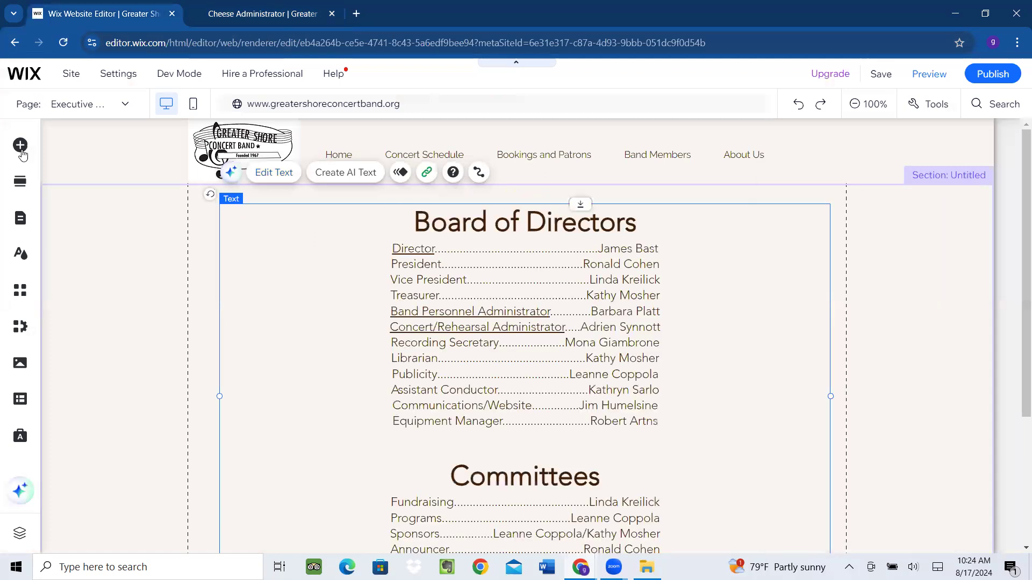
In the site's page list, move the Cheese Administrator page to the first position under Supplemental
click(19, 219)
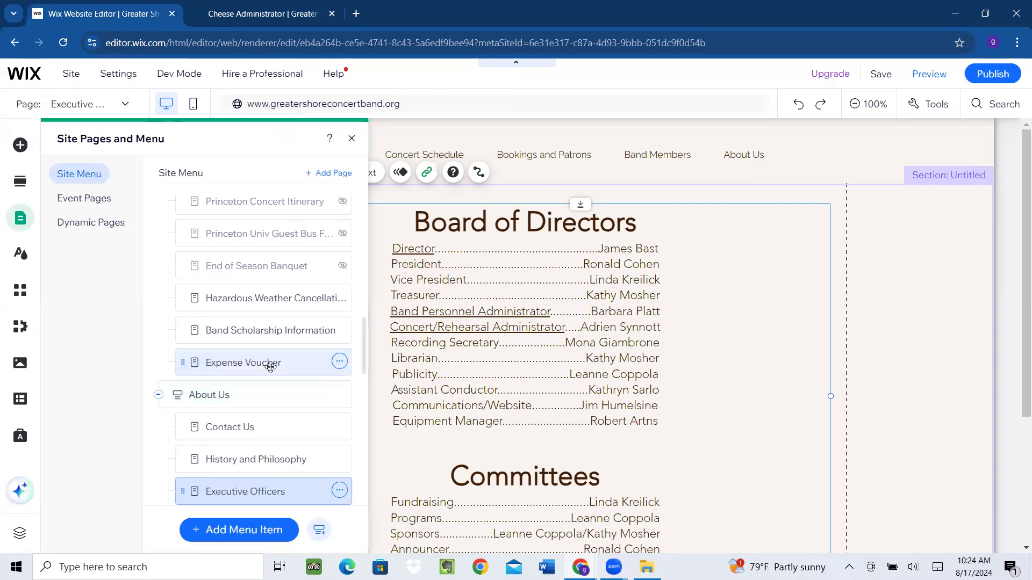
scroll(270, 366, down, 10)
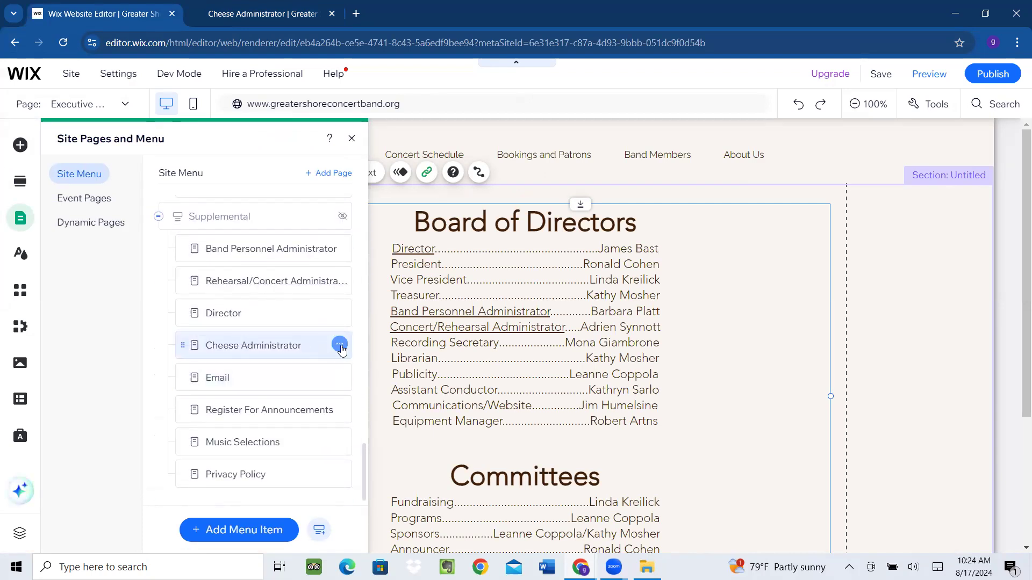
click(339, 346)
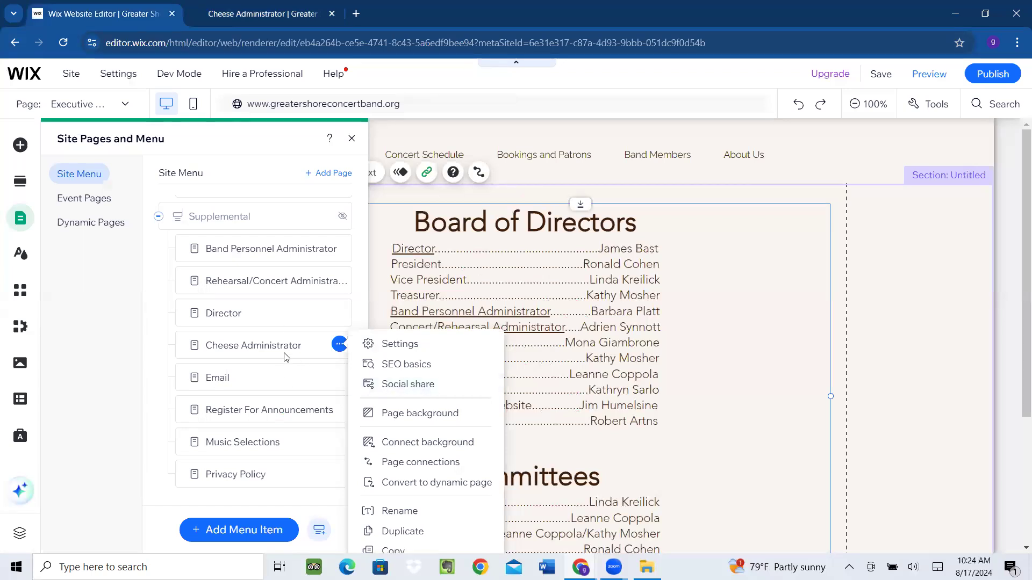
drag(244, 350, 302, 249)
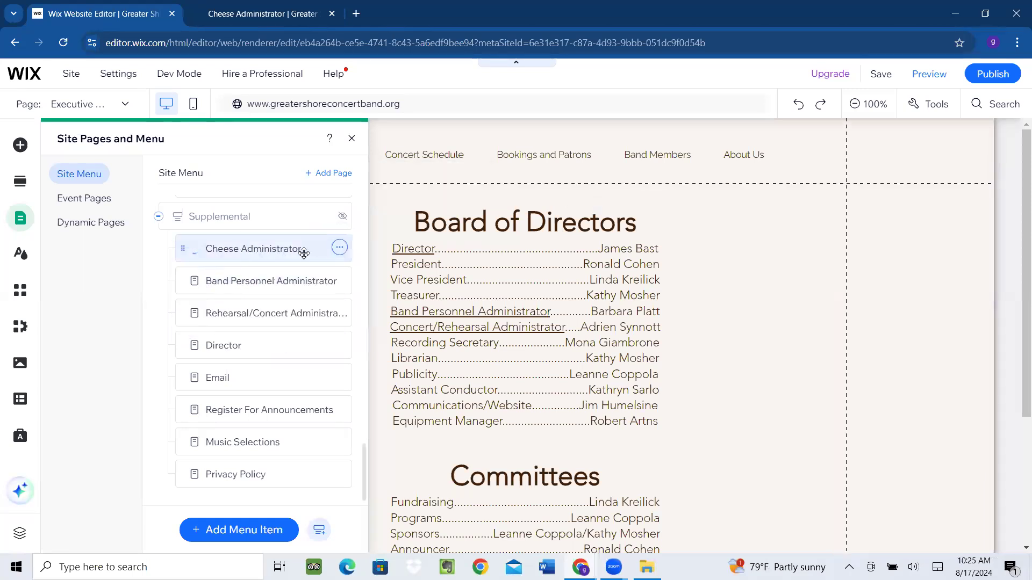
Delete the Cheese Administrator page from the Supplemental group and confirm its removal
click(341, 250)
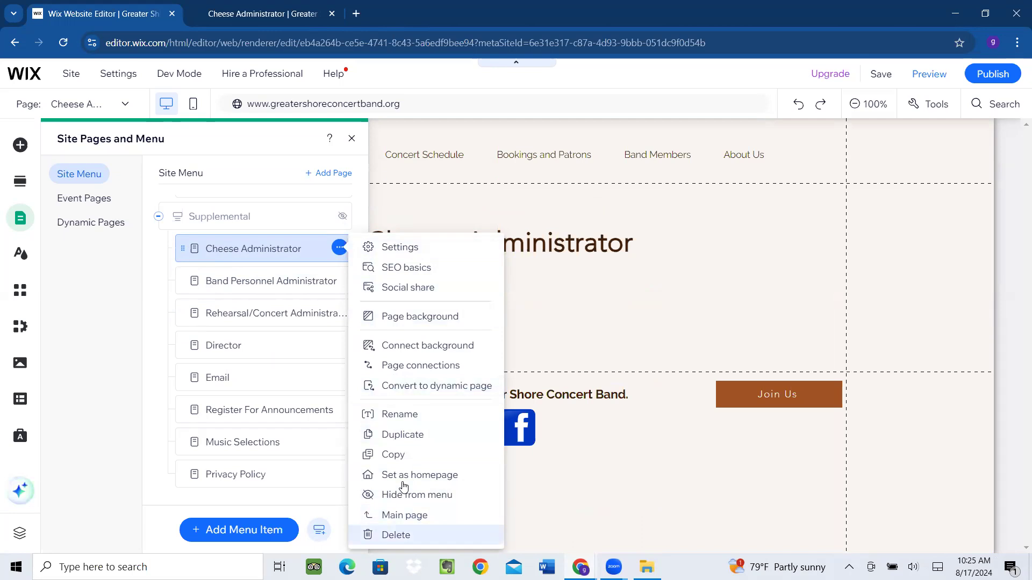
click(399, 535)
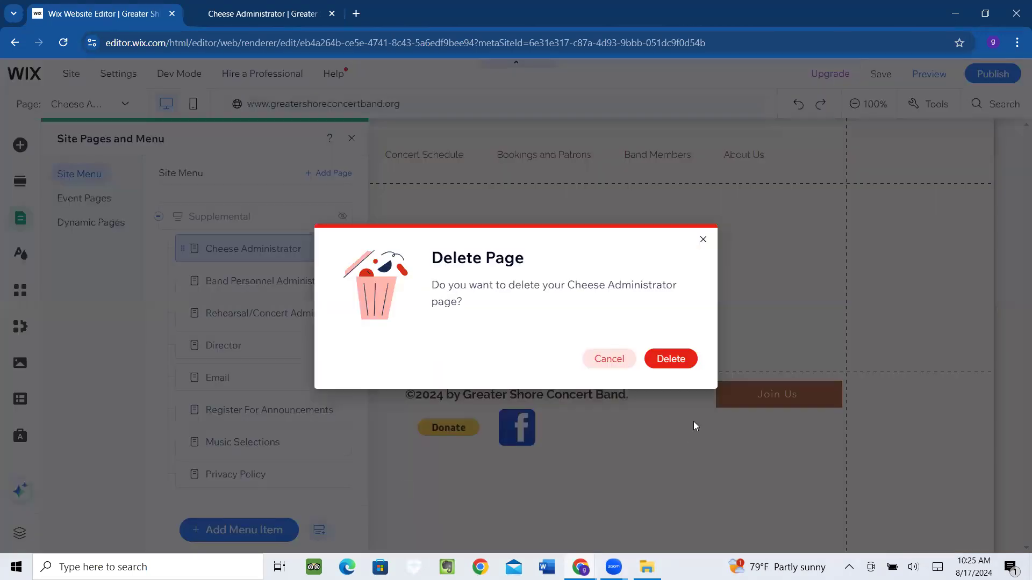
click(671, 360)
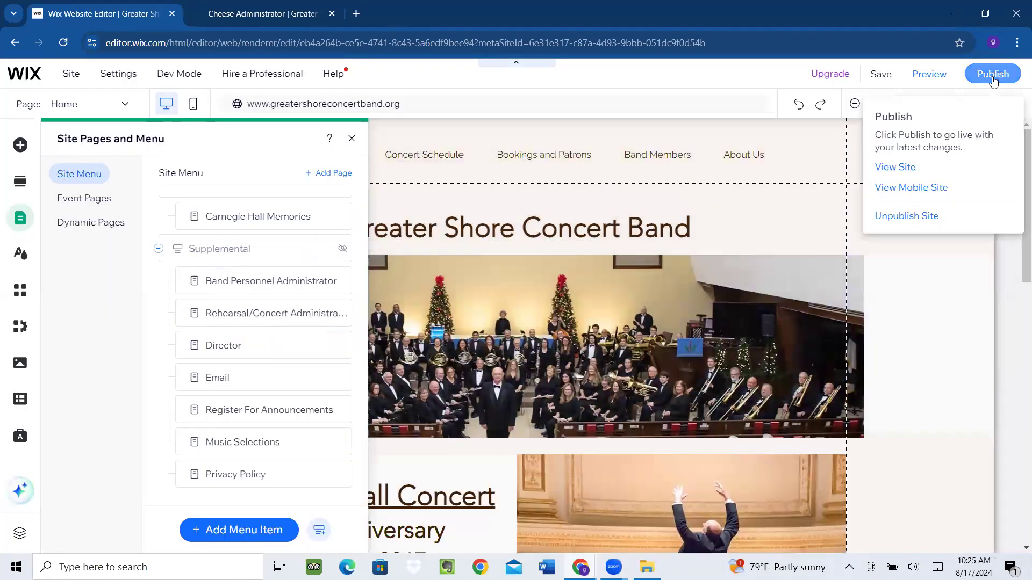
Publish the site, dismiss the publish confirmation, and reload the live Cheese Administrator page to check its removal
click(992, 75)
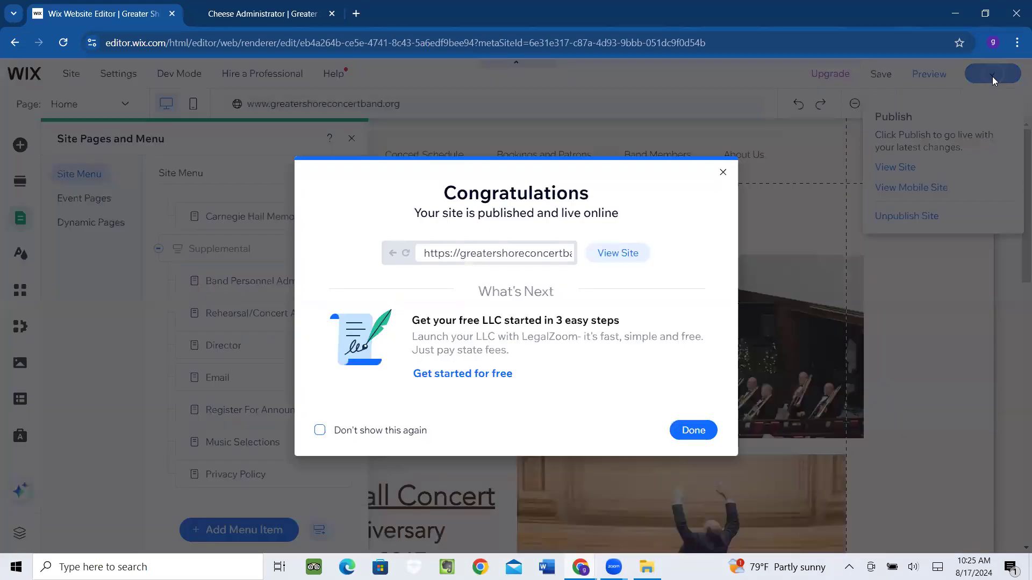
click(673, 424)
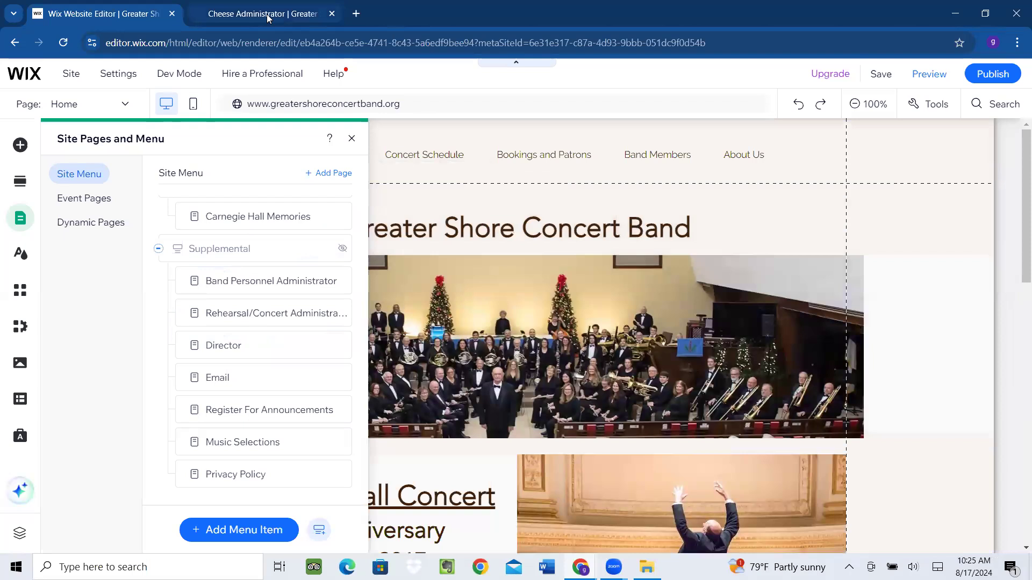
click(267, 17)
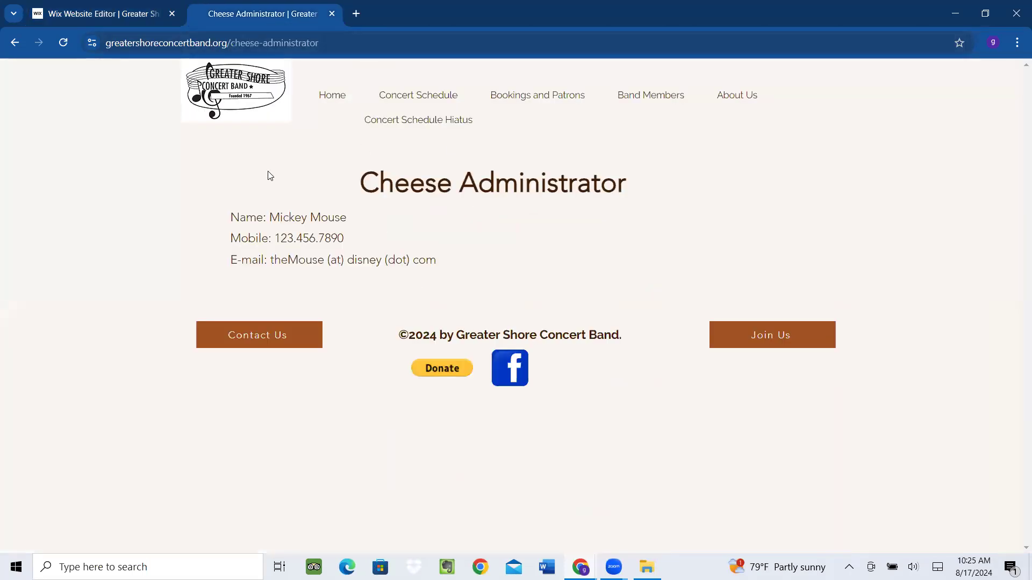
click(63, 44)
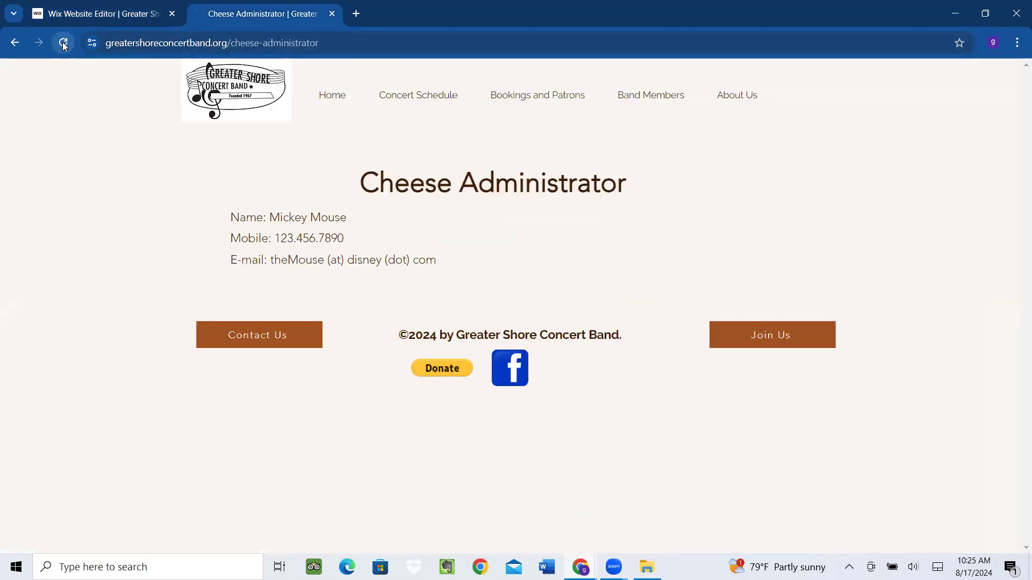